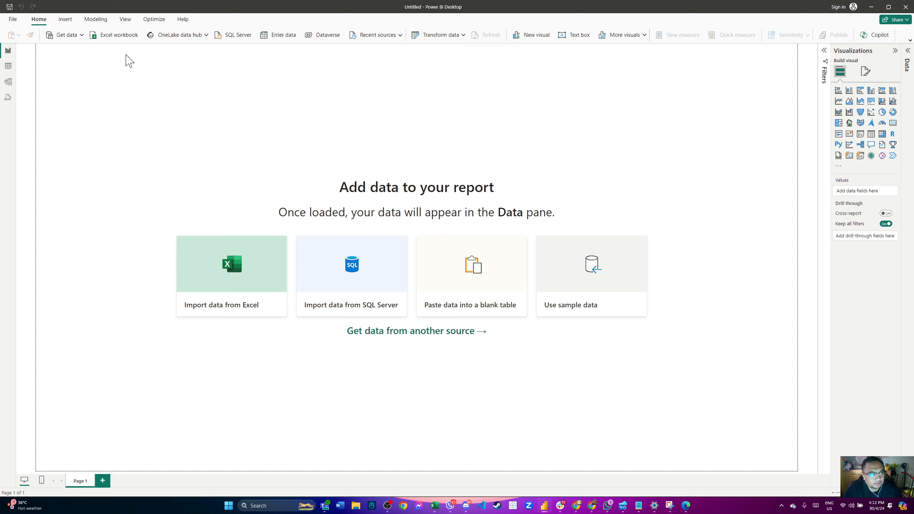
- Connect to the Sample - Superstore Excel workbook in the Downloads folder as the data source
left_click(82, 35)
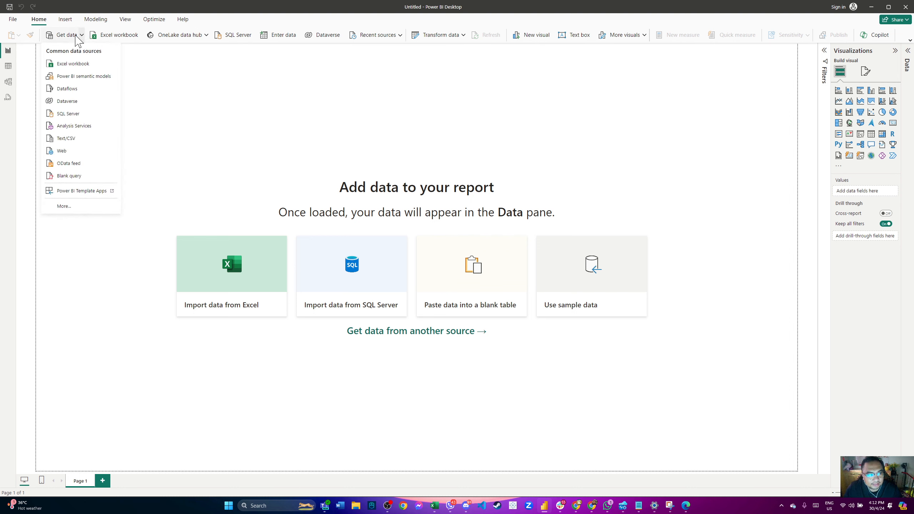
left_click(74, 66)
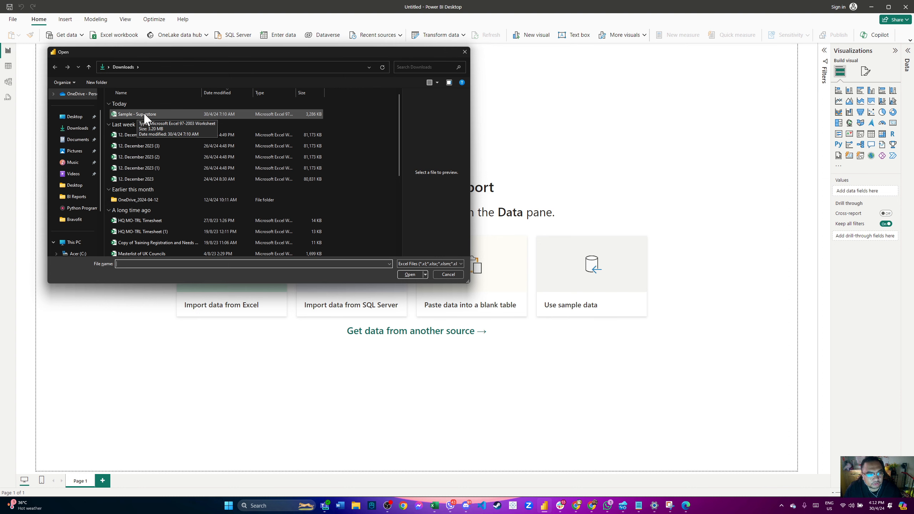
double_click(145, 115)
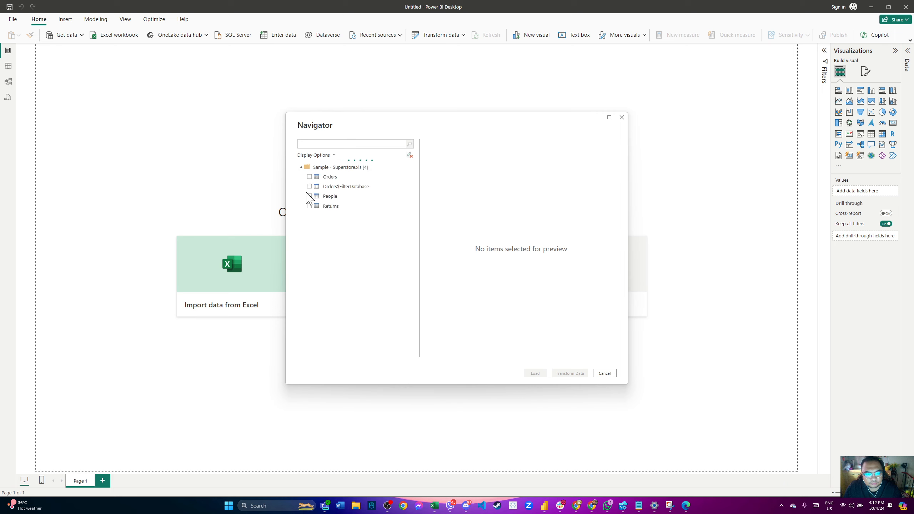
- Preview the Orders sheet in an enlarged Navigator, select it for import and open it in Power Query for transformation
left_click(328, 177)
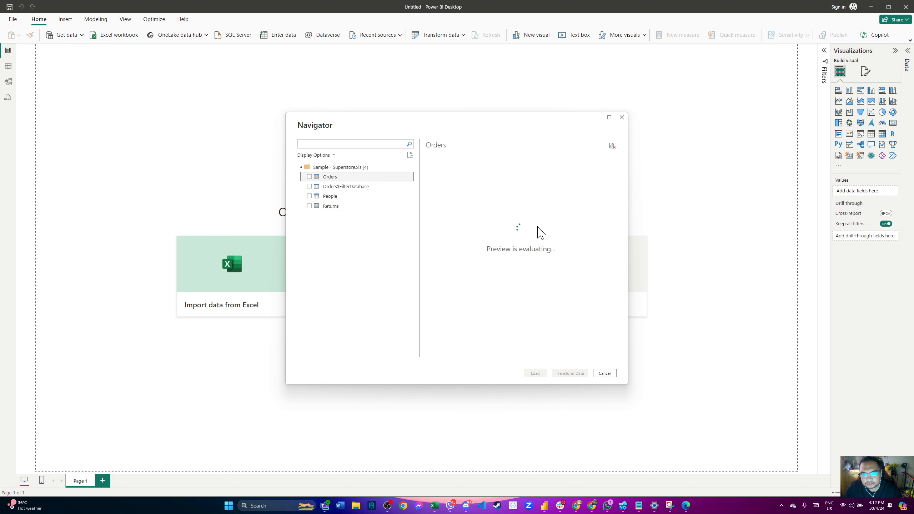
left_click_drag(289, 114, 146, 83)
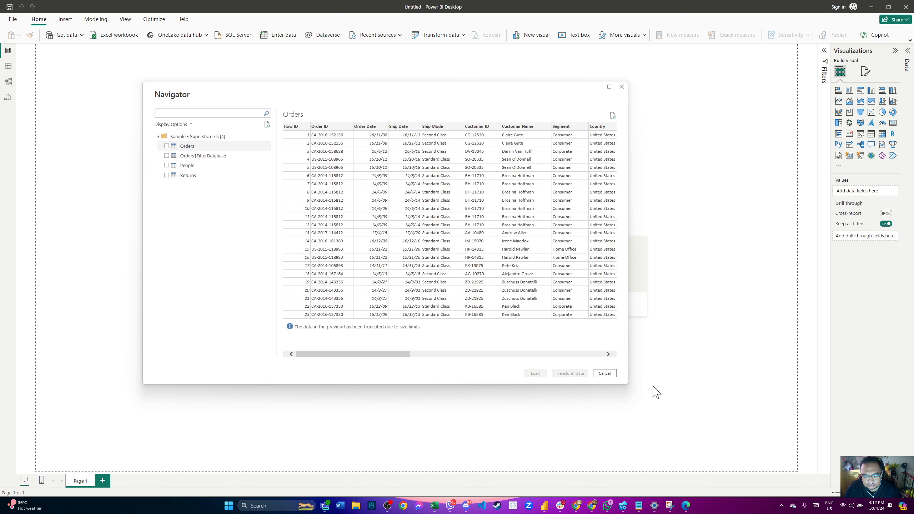
left_click_drag(628, 384, 661, 410)
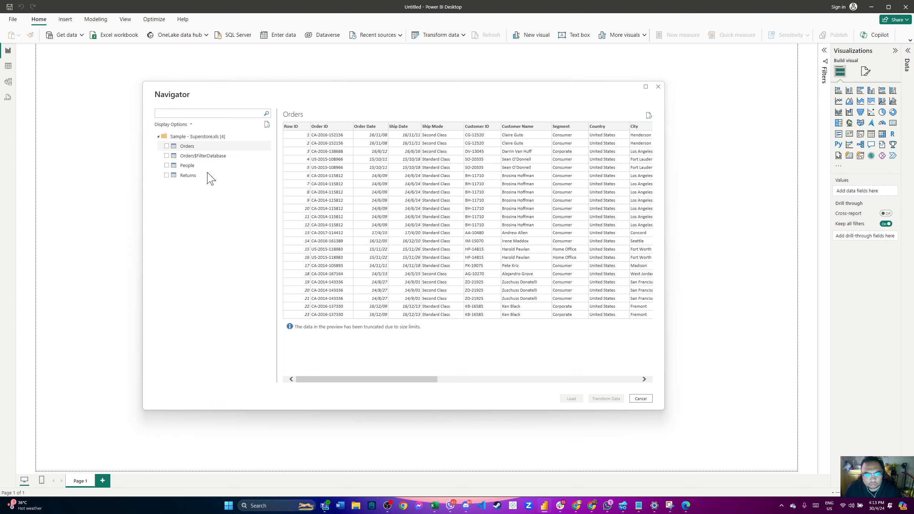
left_click(168, 146)
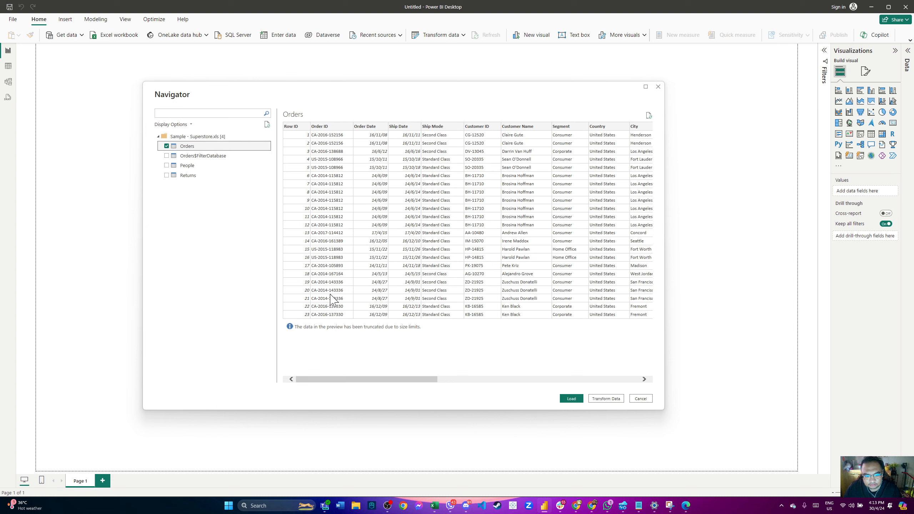
left_click(607, 398)
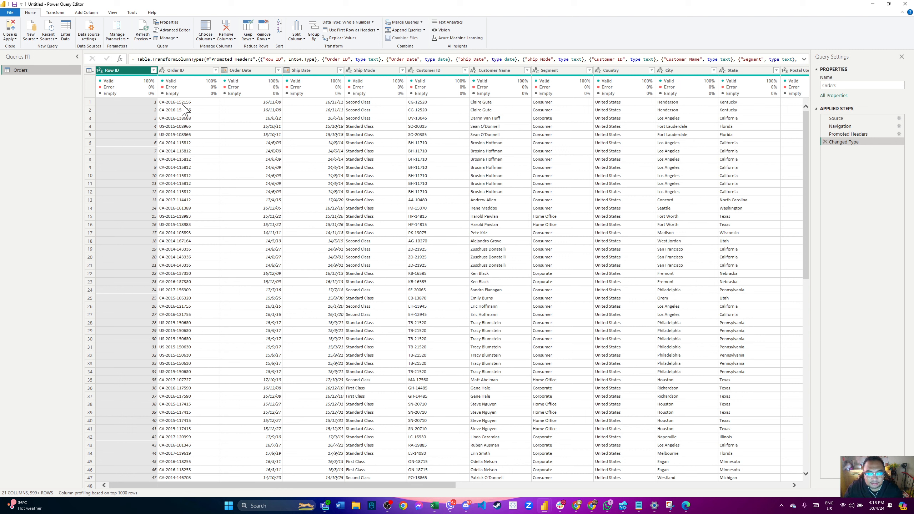
- Review the column quality figures of the Orders columns and check the Column quality display option
mouse_move(142, 94)
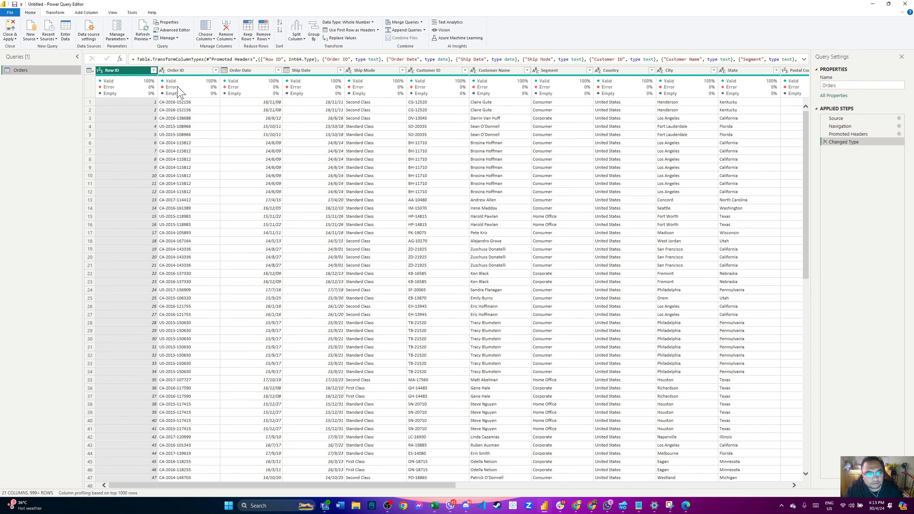
mouse_move(183, 90)
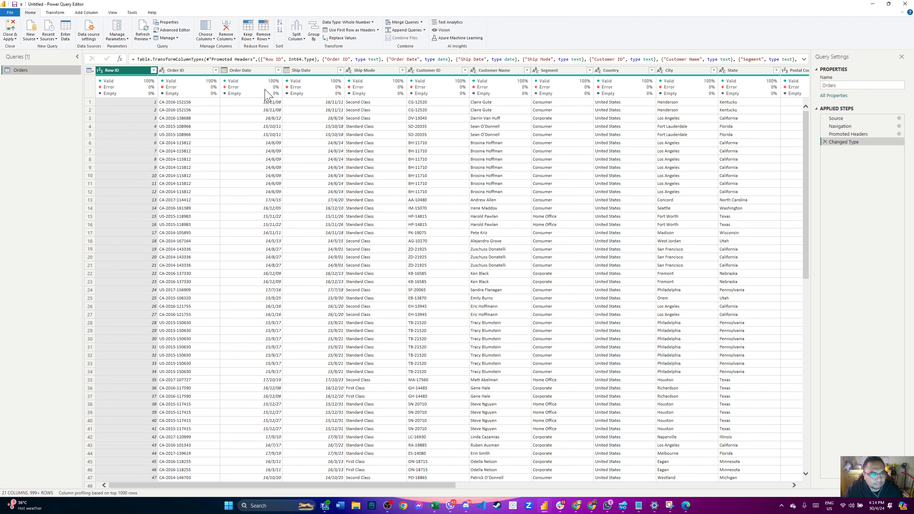
left_click(116, 13)
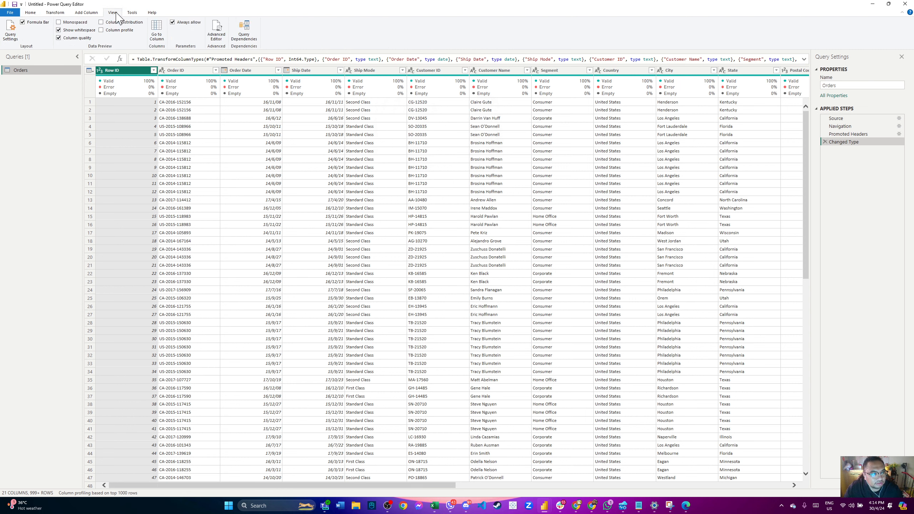
left_click(58, 38)
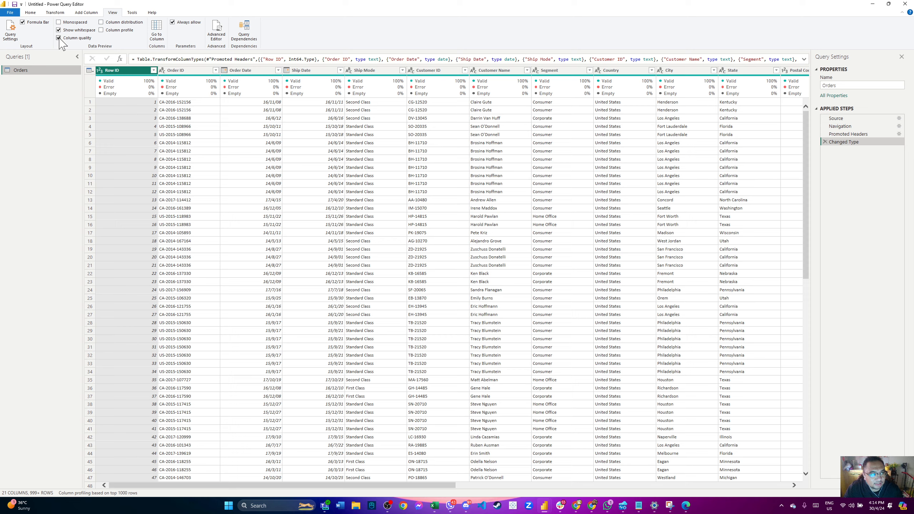
left_click(58, 38)
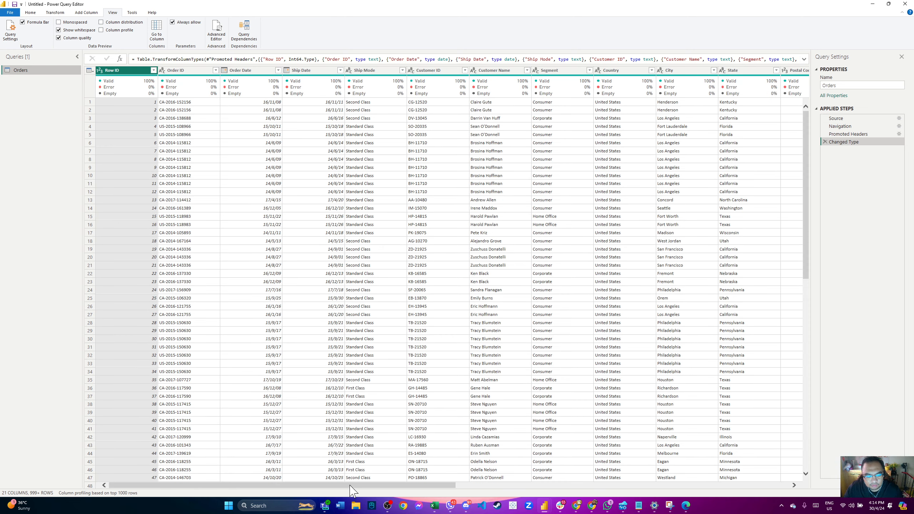
left_click_drag(348, 484, 313, 505)
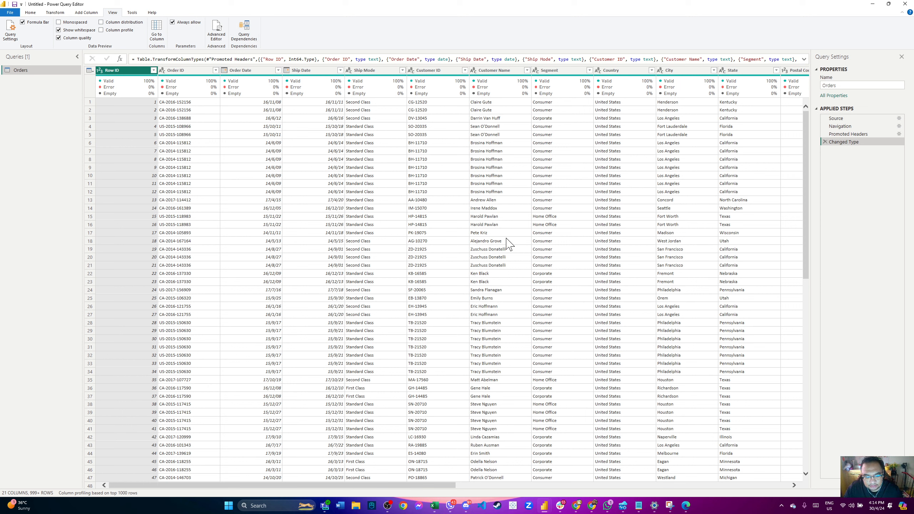
- Search the system for Paint and open it with a blank canvas
key("super")
type("pa")
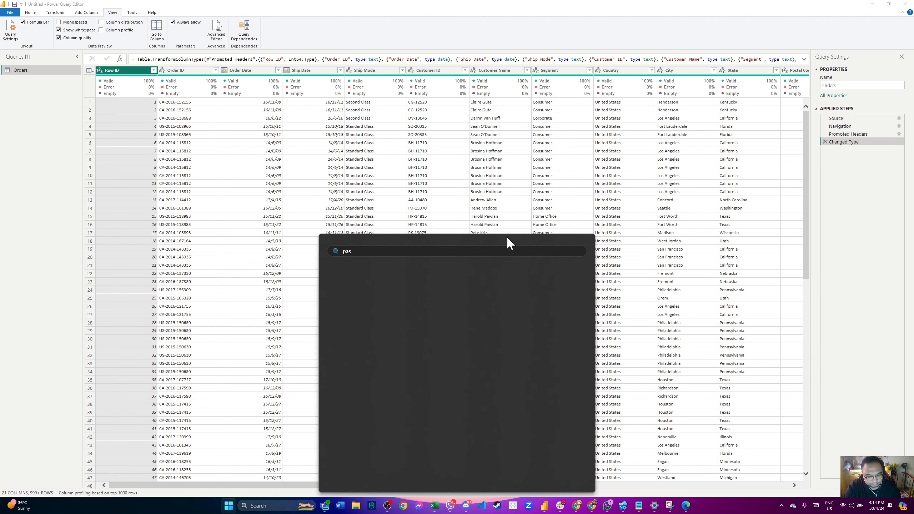
type("int")
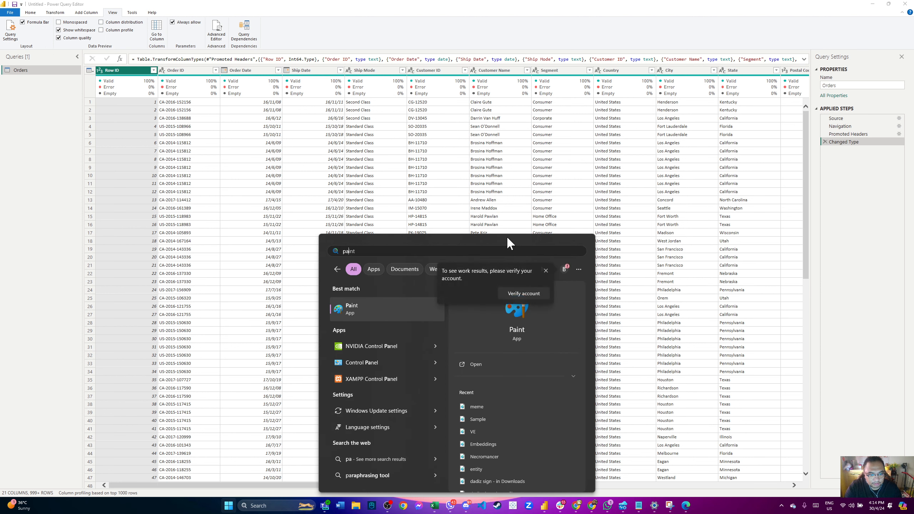
key("Return")
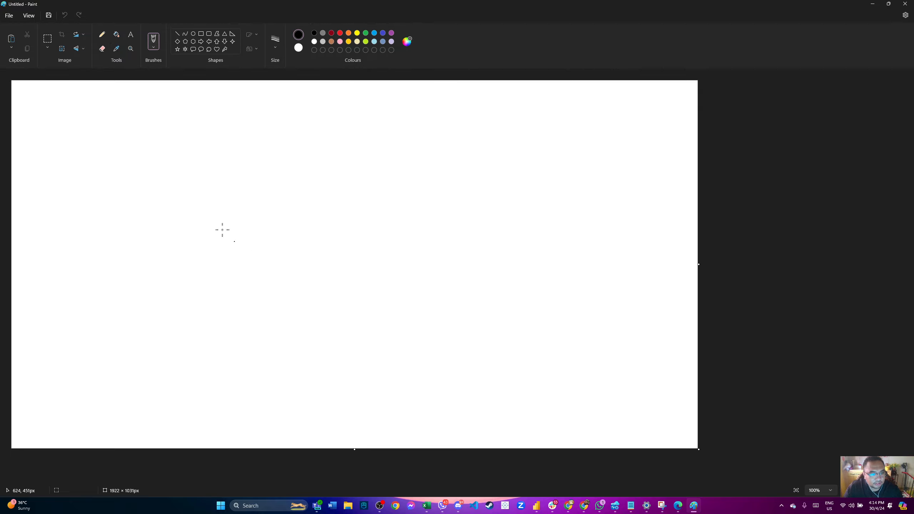
- Draw a freehand box in the middle of the canvas and label it "Fact Table"
mouse_move(274, 190)
left_mouse_down()
mouse_move(363, 286)
mouse_move(414, 205)
mouse_move(277, 187)
left_mouse_up()
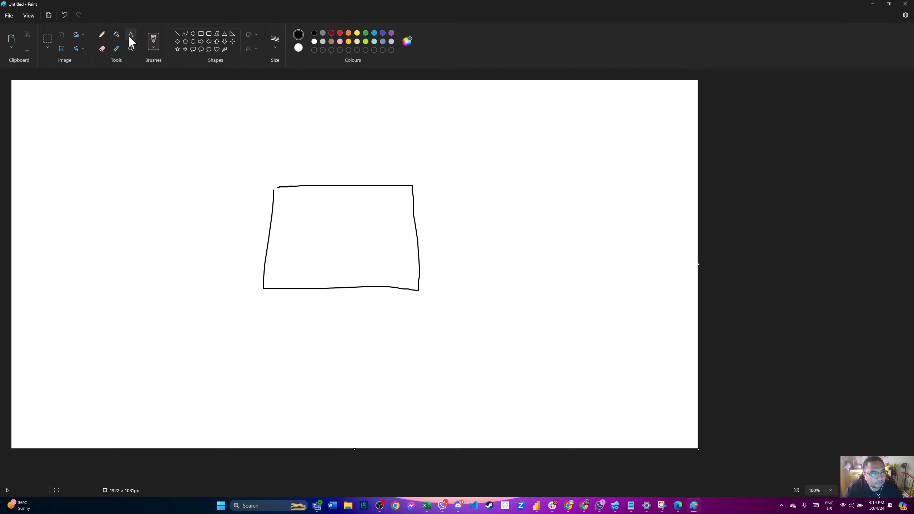
left_click(304, 212)
type("Fac")
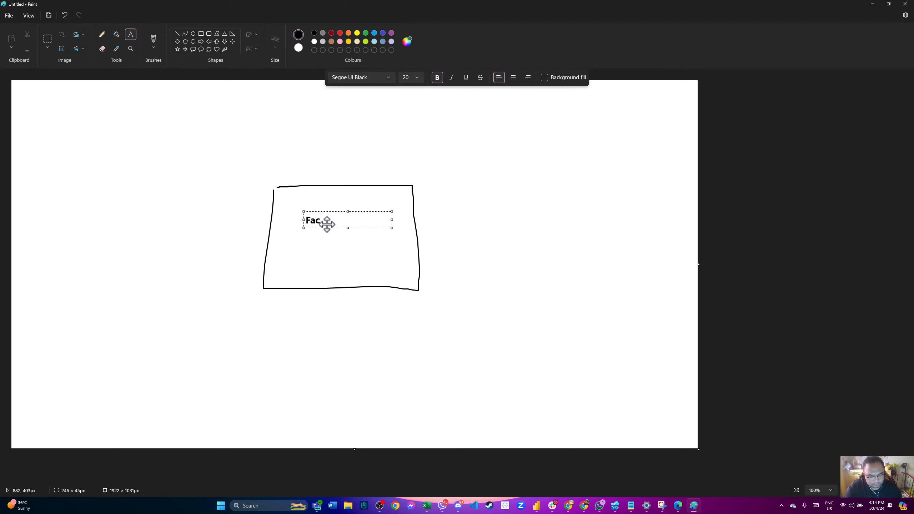
type("ts")
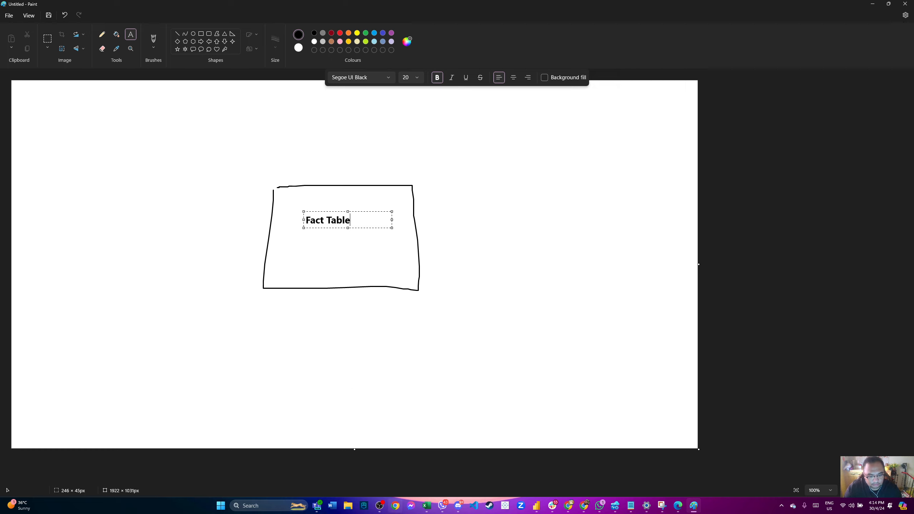
left_click(383, 504)
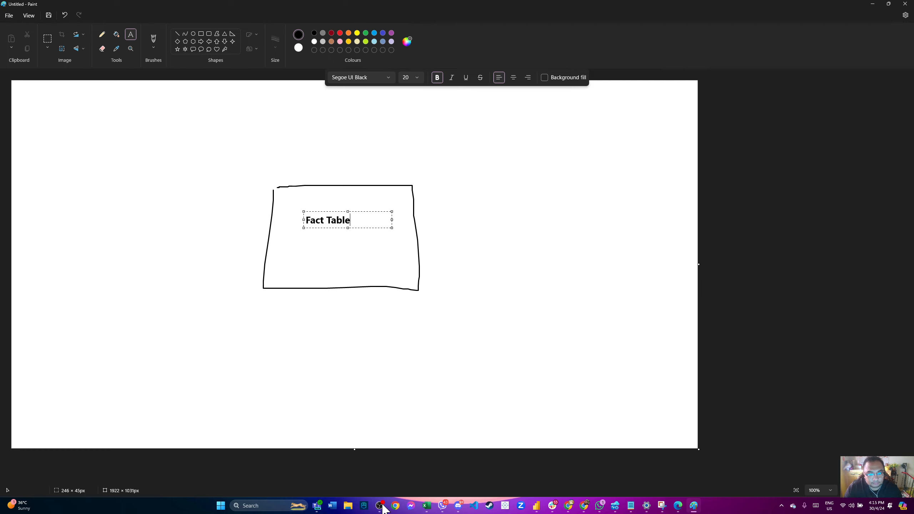
- Draw a pencil connector from the Fact Table box toward the upper left and brush a freehand box at its end, undoing the stray stroke
left_click(101, 37)
mouse_move(267, 233)
left_mouse_down()
mouse_move(179, 218)
mouse_move(186, 185)
left_mouse_up()
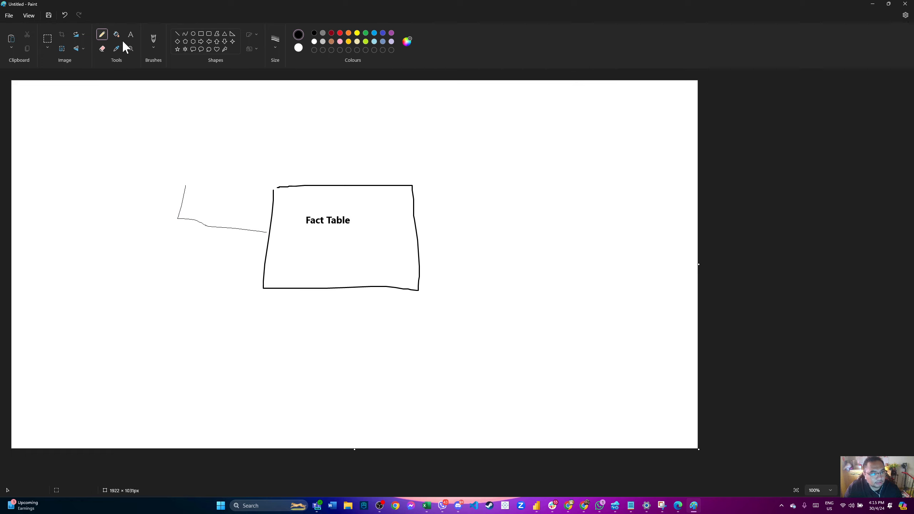
left_click(153, 39)
mouse_move(136, 93)
left_mouse_down()
mouse_move(237, 188)
mouse_move(260, 175)
left_mouse_up()
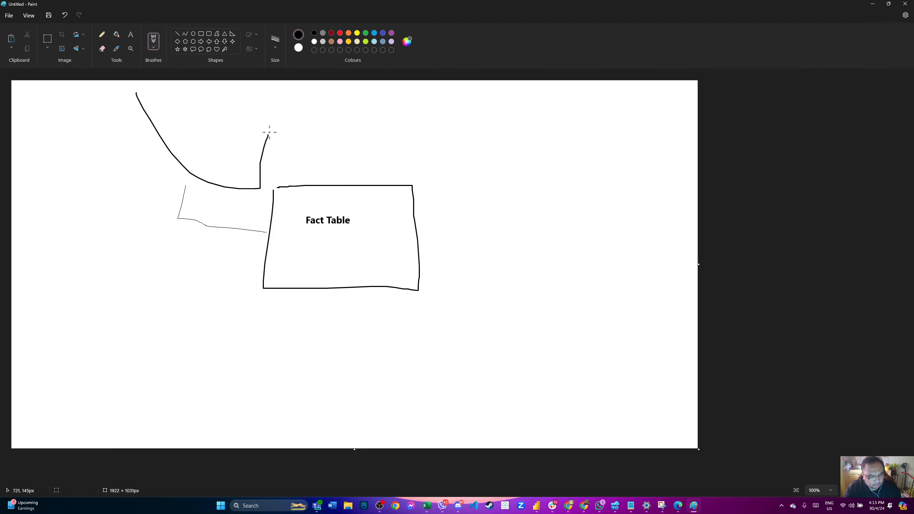
key("ctrl+z")
mouse_move(99, 97)
left_mouse_down()
mouse_move(143, 187)
mouse_move(235, 147)
mouse_move(167, 101)
mouse_move(101, 103)
left_mouse_up()
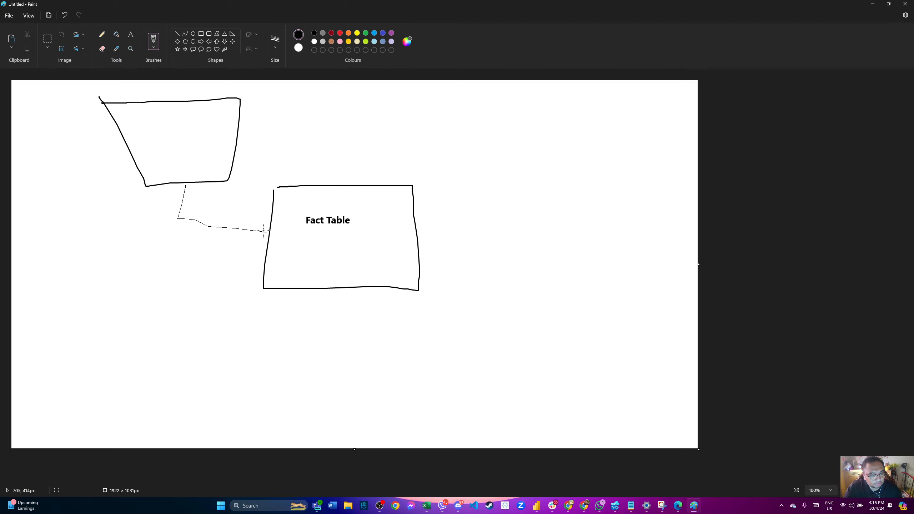
- Brush connectors from the Fact Table box to two new freehand boxes, one at its lower left and one below it
left_click_drag(196, 257, 145, 347)
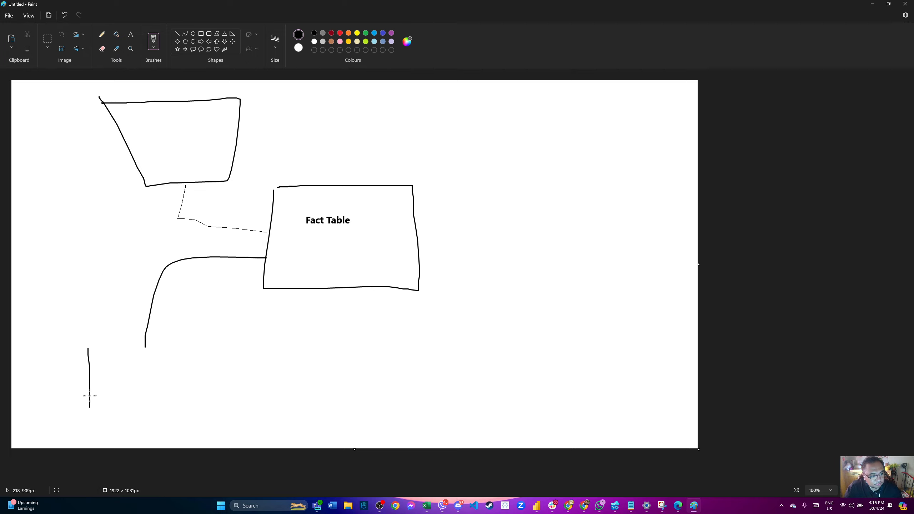
left_click_drag(88, 348, 170, 349)
left_click_drag(92, 406, 180, 409)
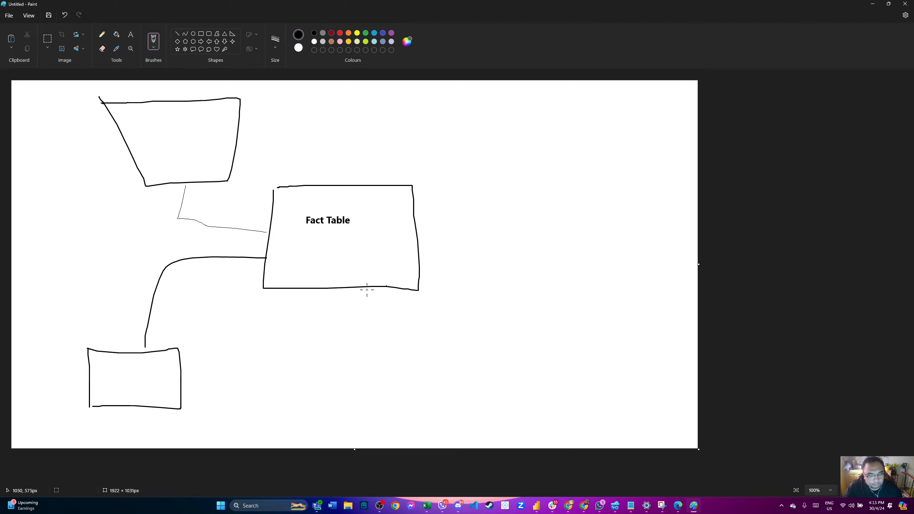
left_click_drag(354, 296, 356, 365)
mouse_move(323, 429)
left_mouse_down()
mouse_move(465, 392)
mouse_move(363, 428)
left_mouse_up()
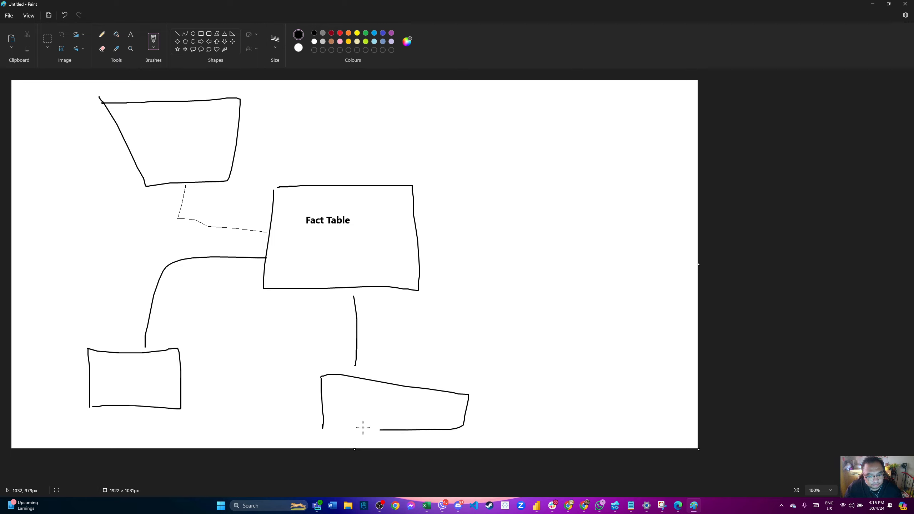
- Brush two more connected boxes, one to the right of the Fact Table box and one at its upper right
mouse_move(432, 251)
left_mouse_down()
mouse_move(546, 250)
mouse_move(666, 212)
mouse_move(561, 280)
left_mouse_up()
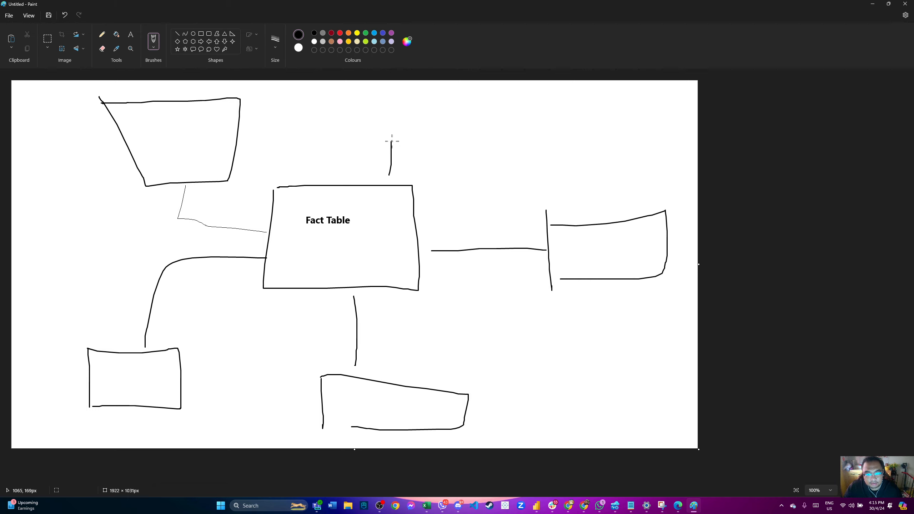
left_click_drag(392, 141, 509, 137)
mouse_move(513, 105)
left_mouse_down()
mouse_move(515, 181)
mouse_move(622, 110)
mouse_move(520, 167)
left_mouse_up()
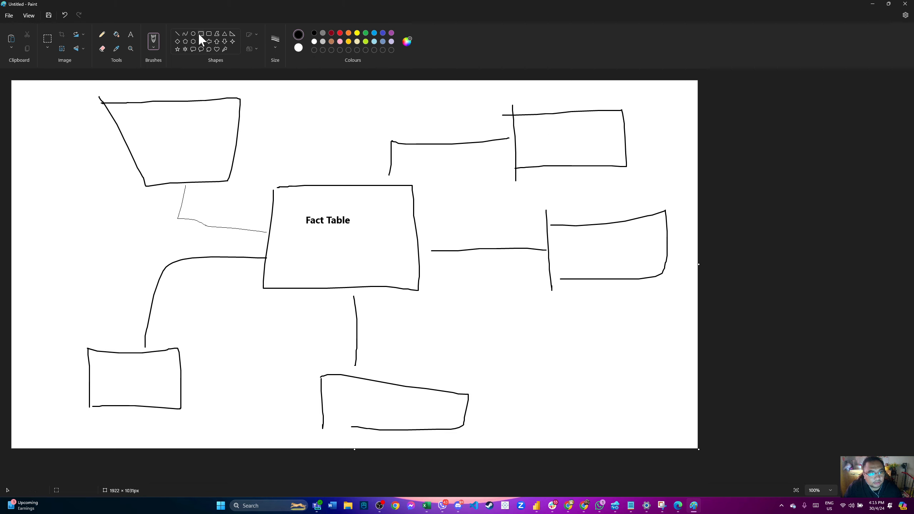
- Add the text label "Dim" inside the upper-left box of the diagram
left_click(131, 35)
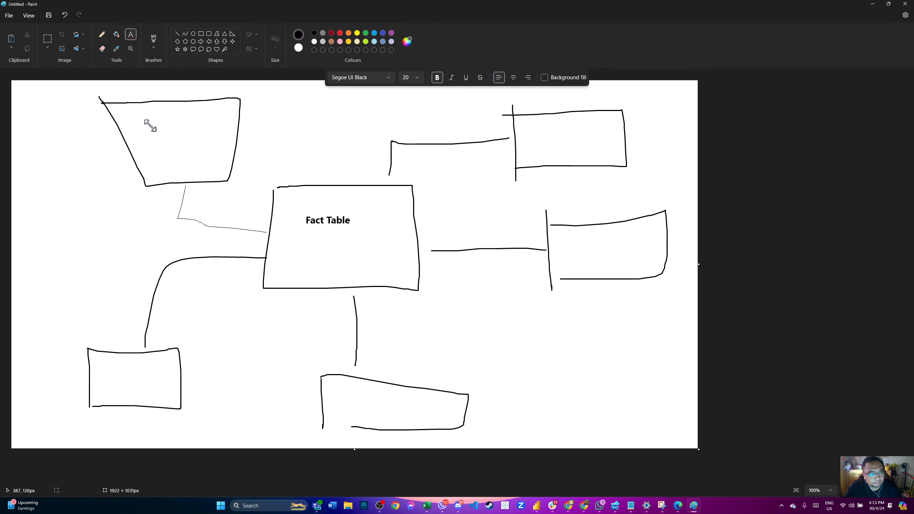
left_click_drag(149, 125, 237, 141)
type("Dim")
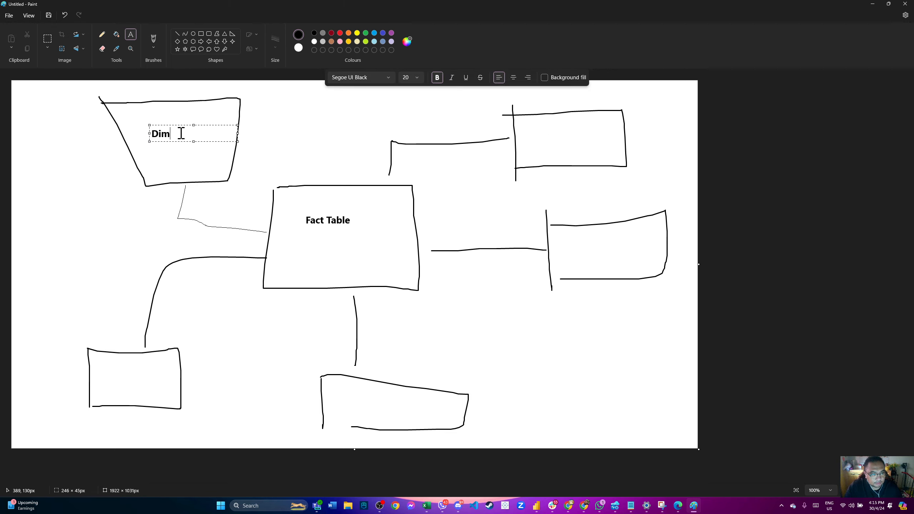
left_click(345, 119)
- Add the text label "Dim" to each of the two boxes on the right side of the diagram
left_click(133, 36)
left_click_drag(553, 140, 641, 156)
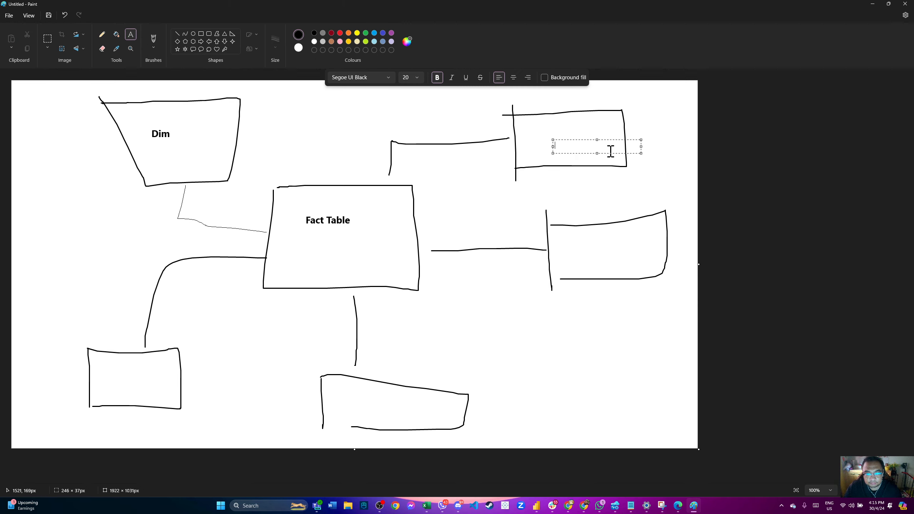
type("Dim")
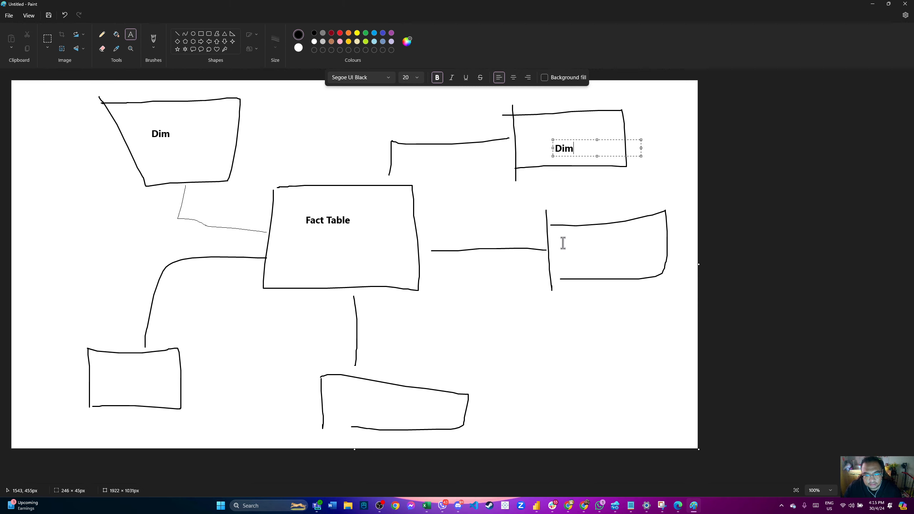
left_click(574, 245)
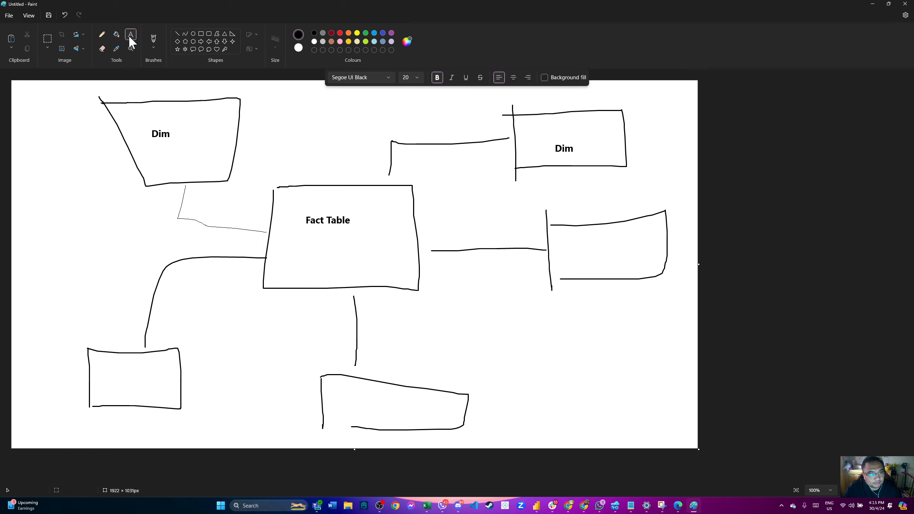
left_click(579, 252)
type("Dim")
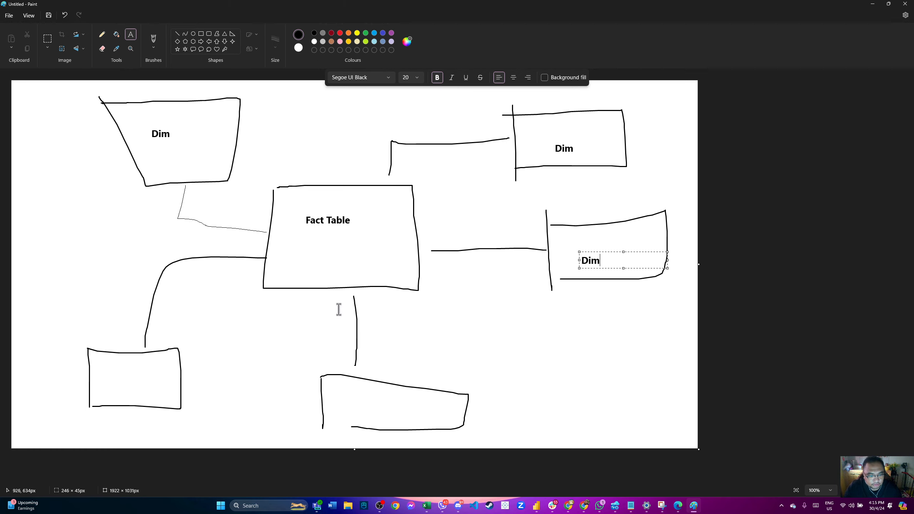
- Add the text label "Dim" to the lower-left box and to the box below the Fact Table
left_click(112, 380)
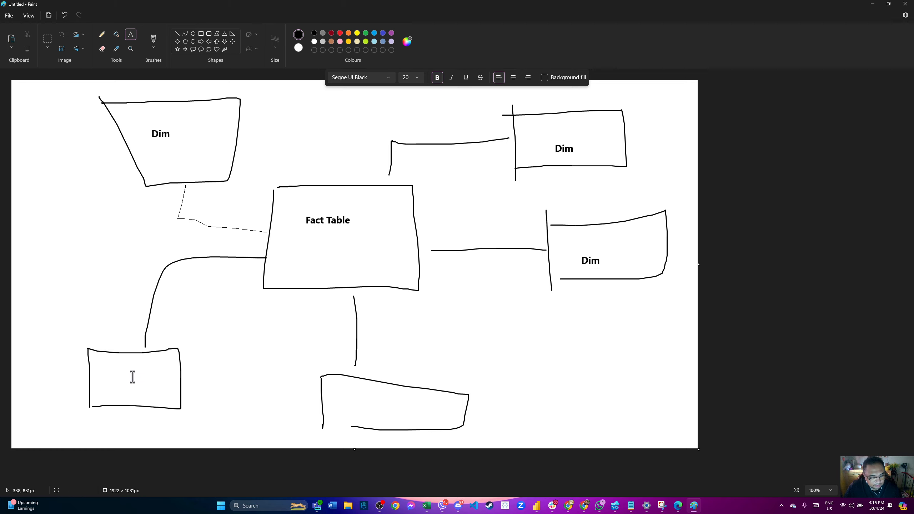
left_click(114, 391)
type("Dim")
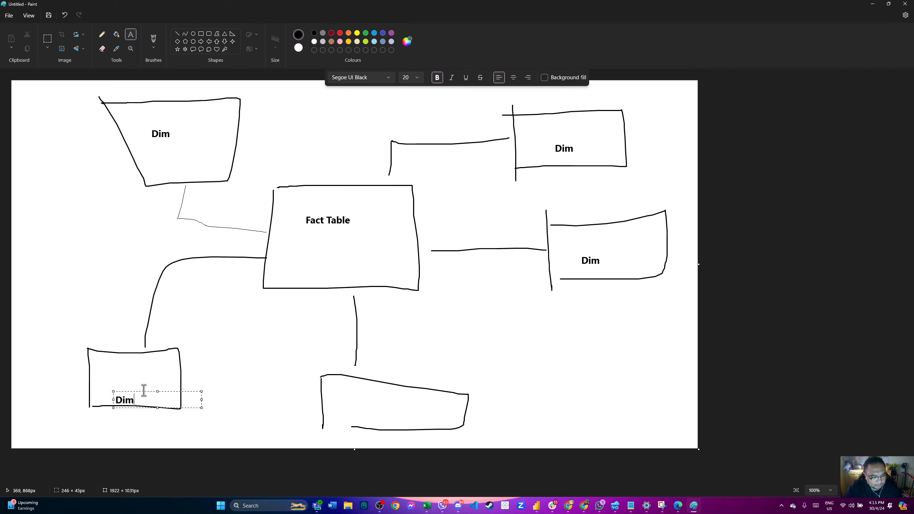
left_click(336, 396)
left_click(352, 405)
type("Dim")
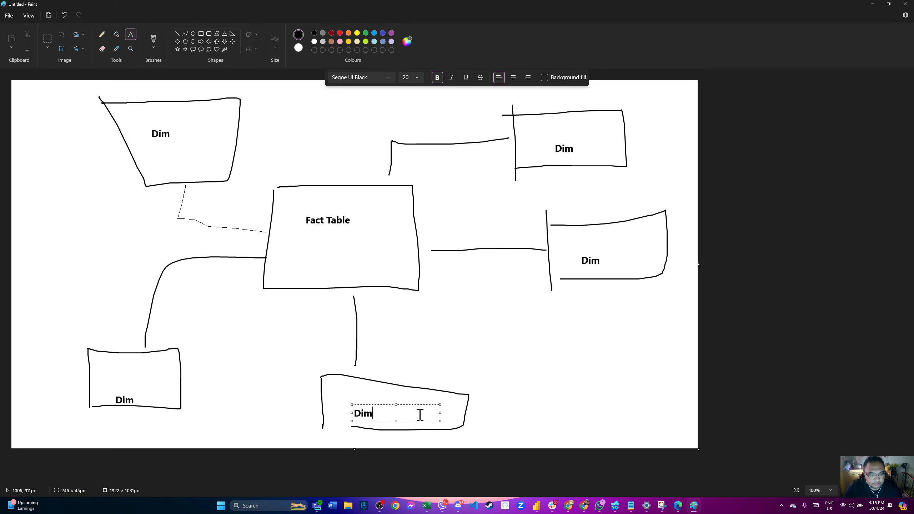
left_click(322, 254)
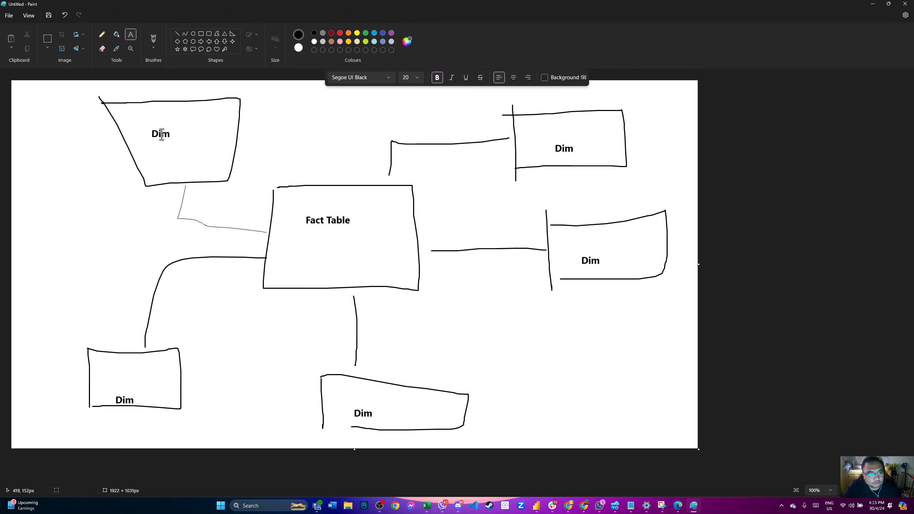
- Add the text "Date" to the box below the Fact Table and "Geographical" to the box on its right
left_click(397, 409)
type("Date")
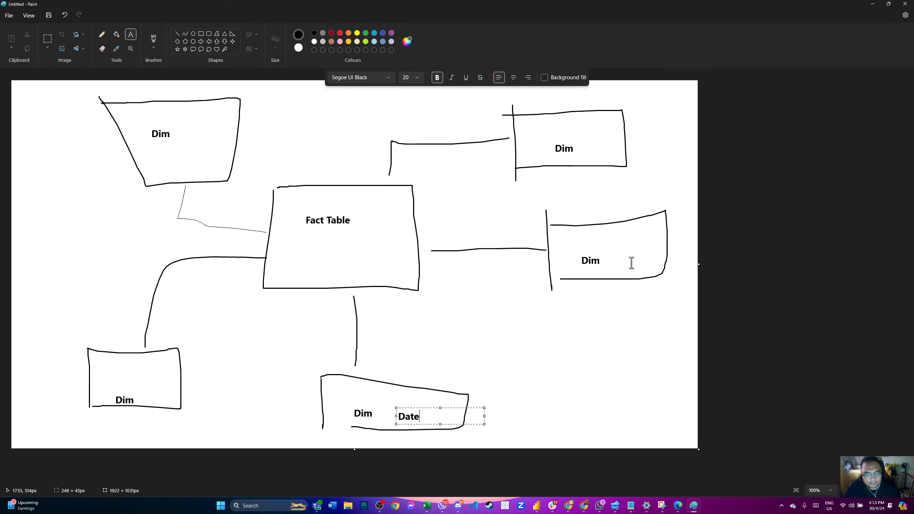
left_click(629, 243)
left_click(617, 243)
type("GF")
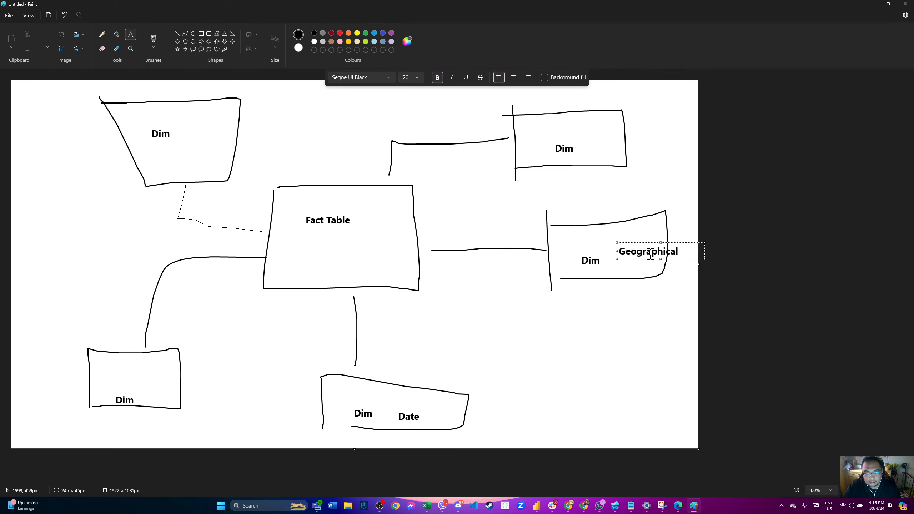
left_click(540, 130)
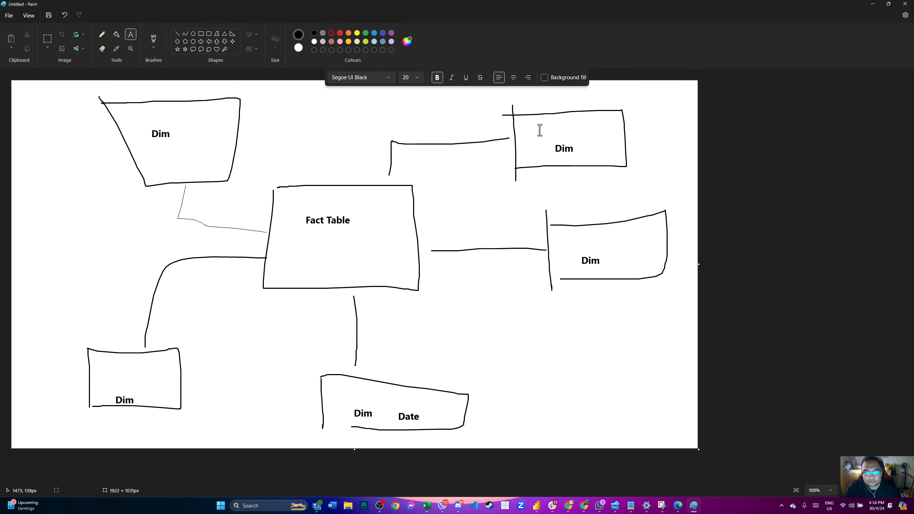
- Add the text "Customer Info" to the upper-right Dim box of the diagram
left_click(518, 144)
type("Customer")
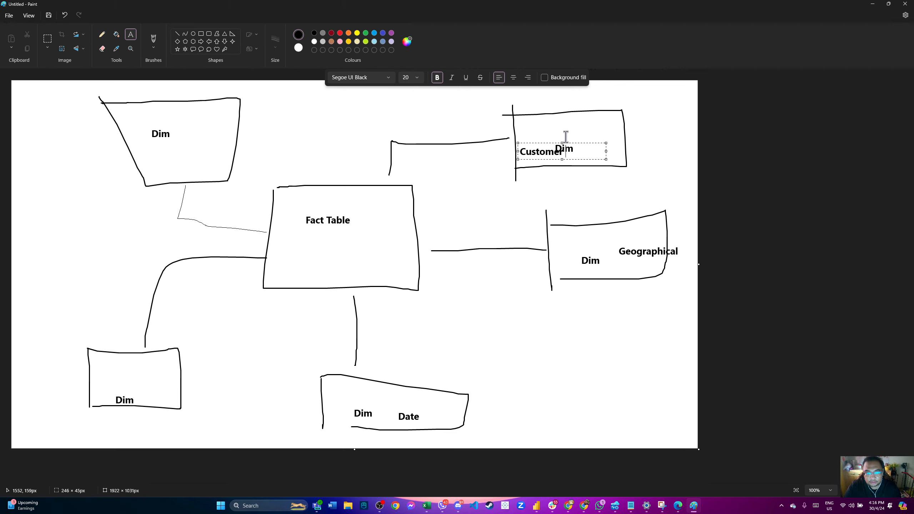
type(" Info")
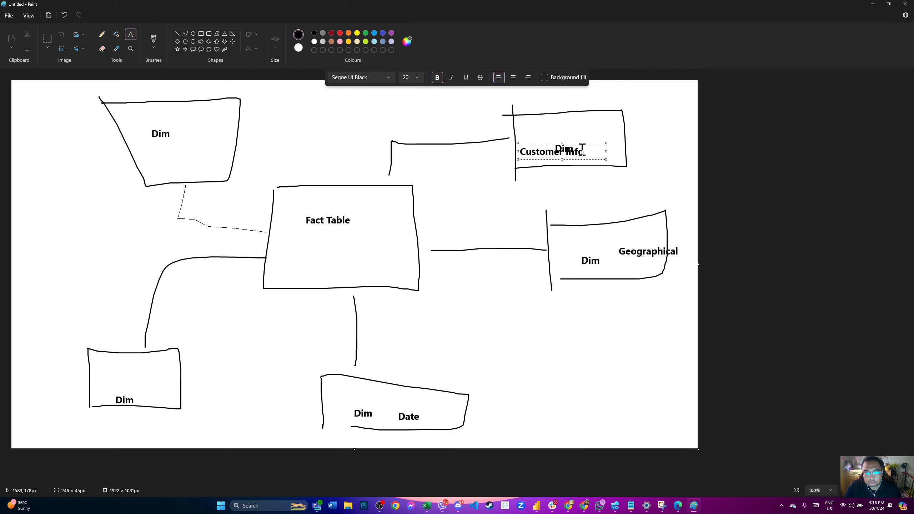
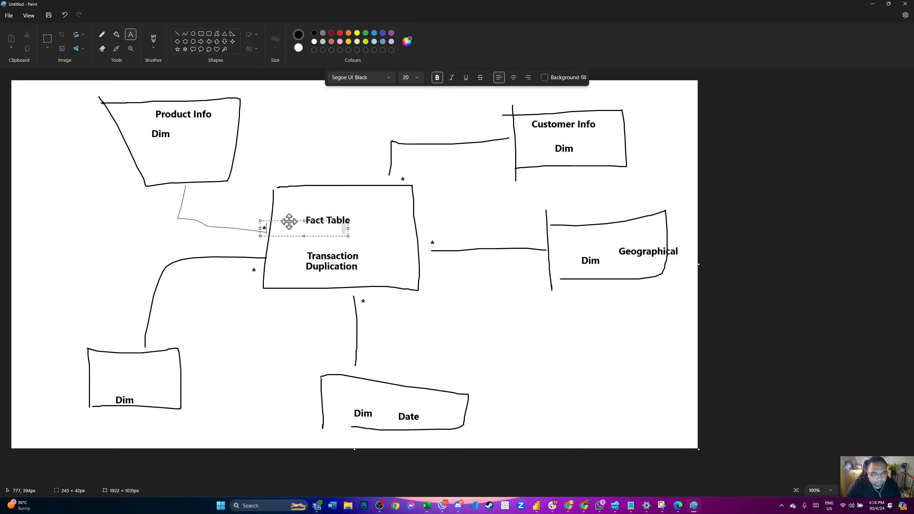
- Mark the Product Info and Customer Info ends of their connectors with a "1"
left_click(144, 189)
left_click_drag(173, 187, 262, 205)
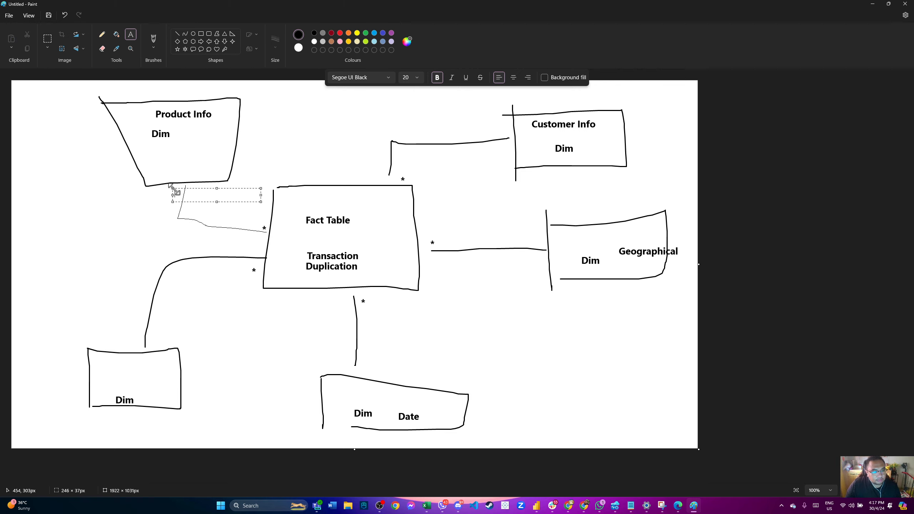
type("1")
left_click(466, 150)
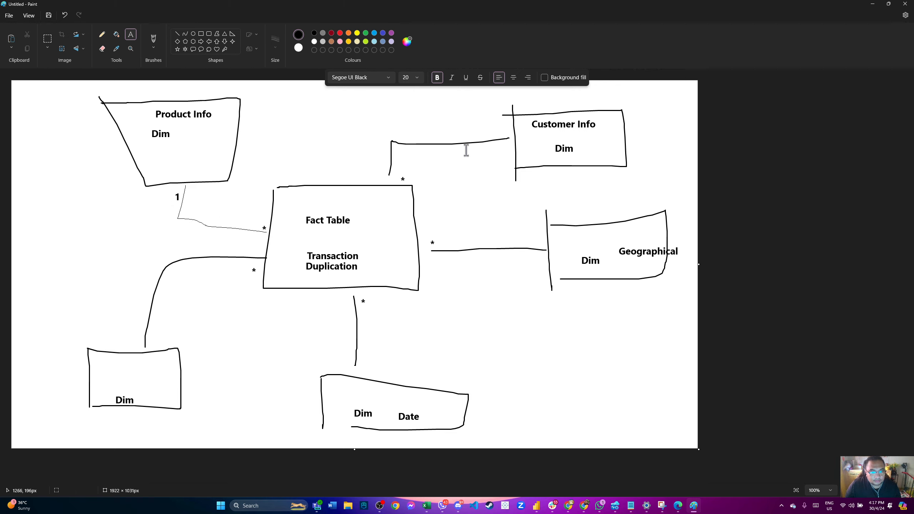
left_click(497, 128)
type("1")
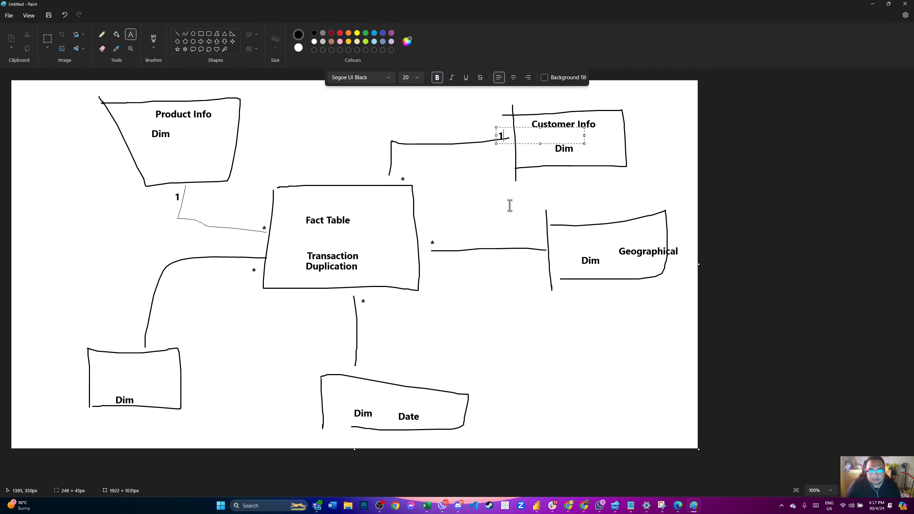
left_click(513, 210)
- Mark the Geographical and Date ends of their connectors with a "1"
left_click(533, 236)
type("1")
left_click(494, 285)
left_click(494, 294)
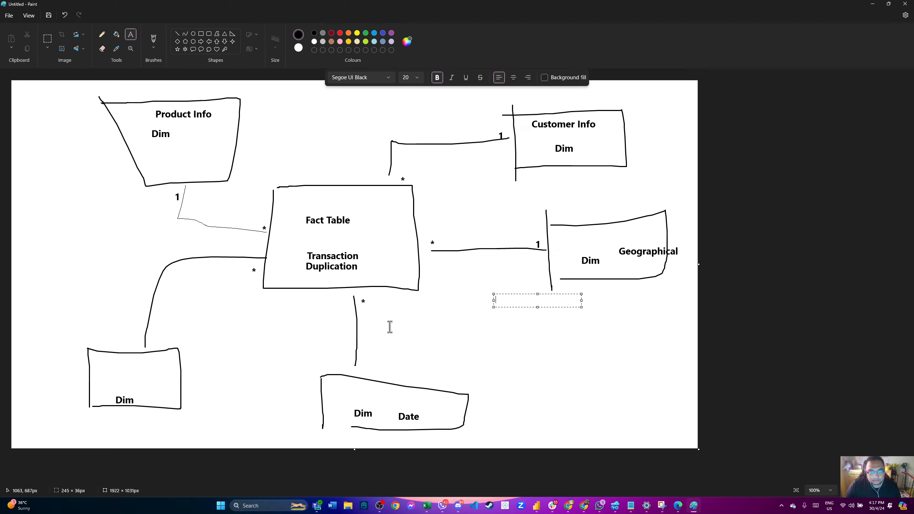
left_click(363, 365)
left_click(362, 366)
type("1")
left_click(213, 351)
- Add a "1" where the connector meets the lower-left Dim box
left_click(150, 341)
type("1")
left_click(175, 324)
left_click(175, 324)
left_click(573, 388)
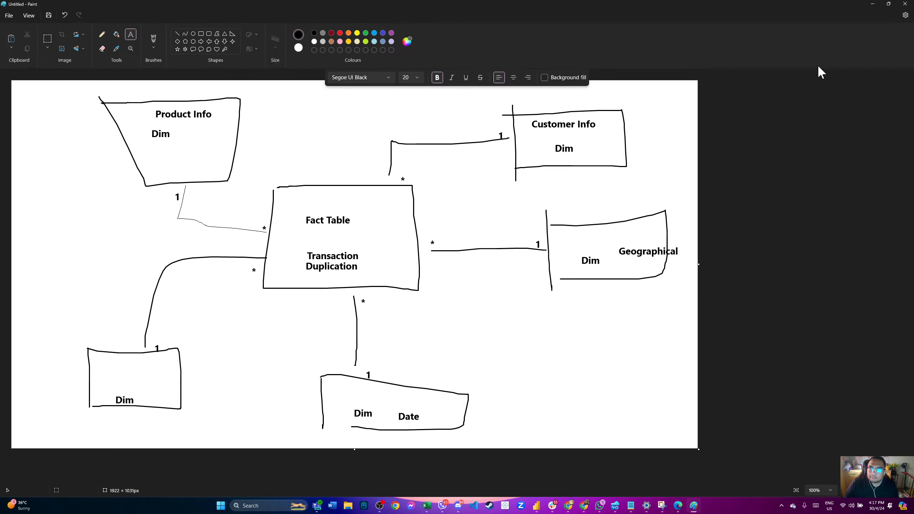
- Switch to the Power Query Editor and look through all columns of the Orders query
left_click(872, 3)
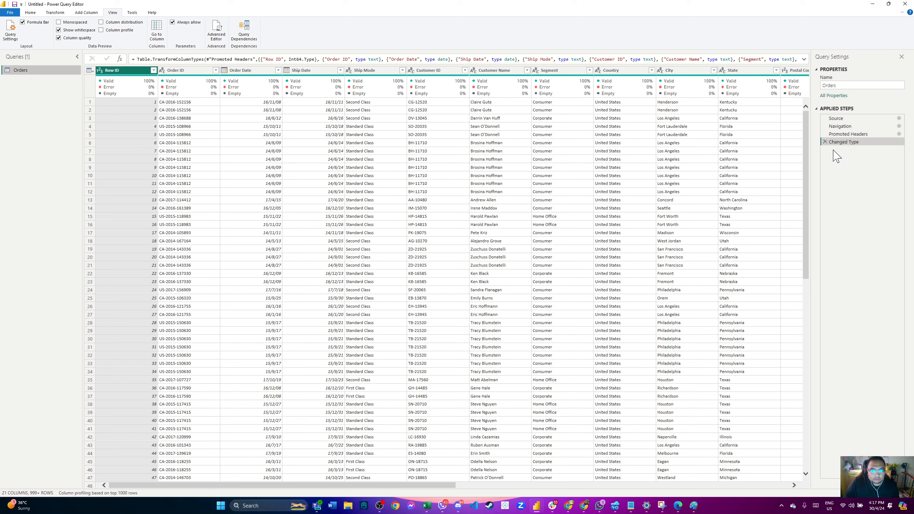
left_click_drag(353, 485, 731, 488)
left_click_drag(624, 488, 272, 494)
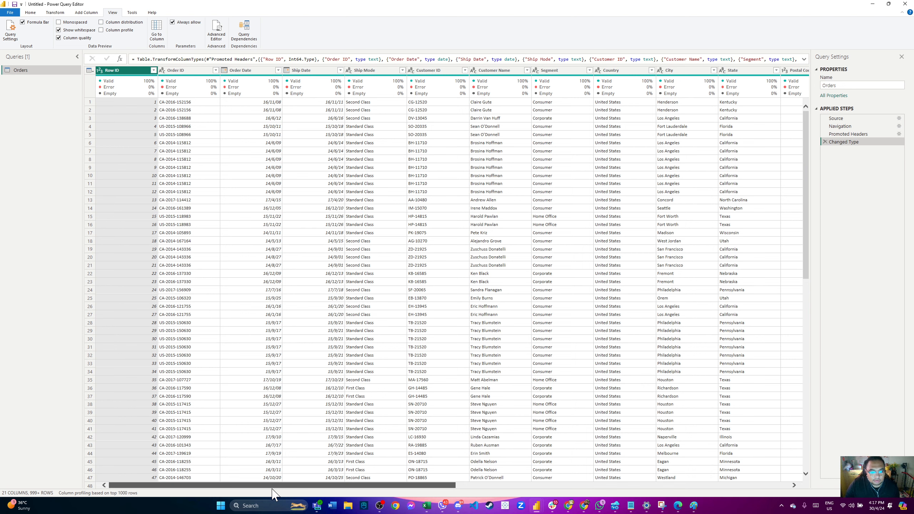
left_click_drag(274, 485, 296, 459)
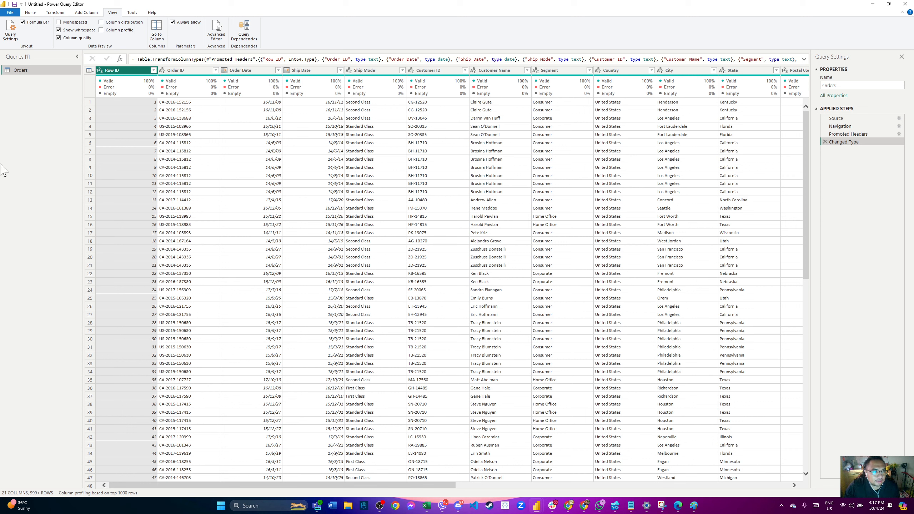
right_click(34, 70)
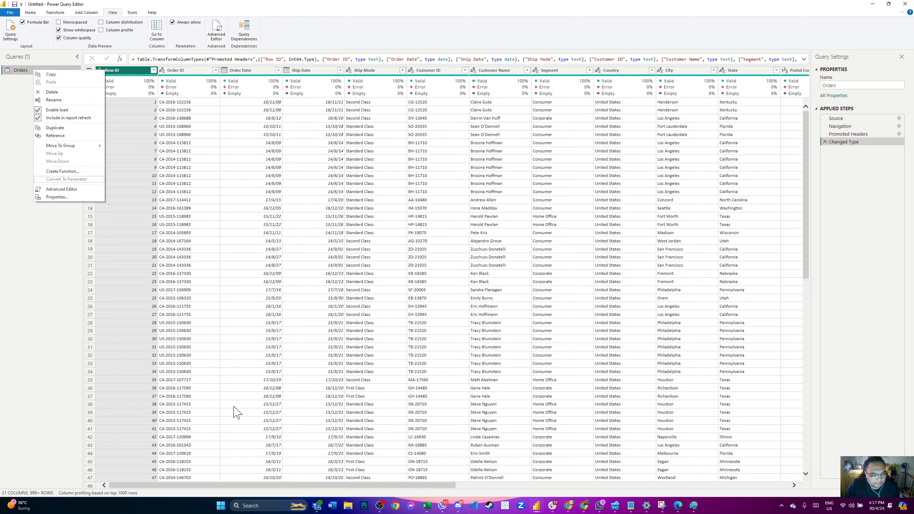
left_click(379, 510)
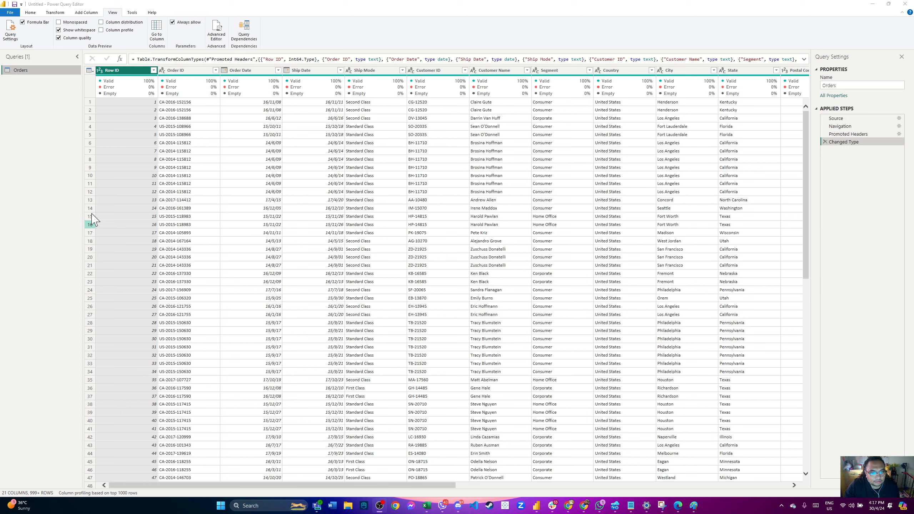
right_click(33, 76)
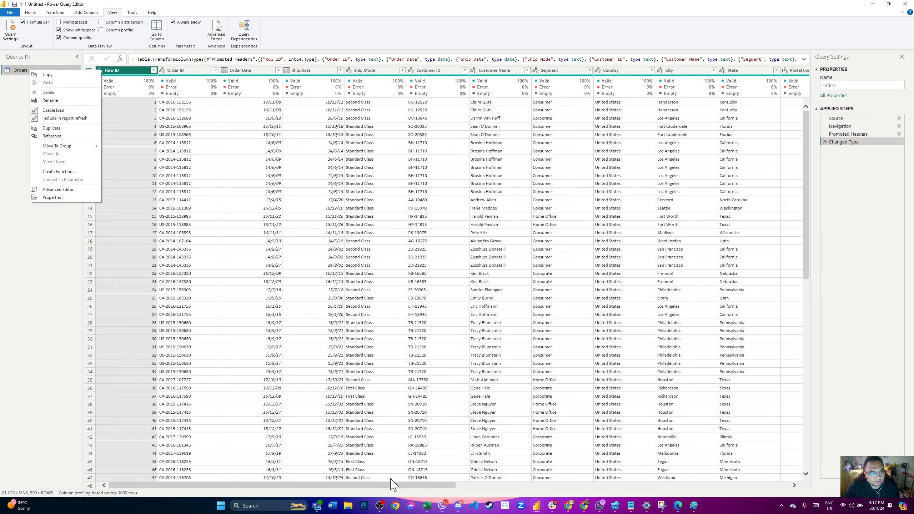
left_click(379, 509)
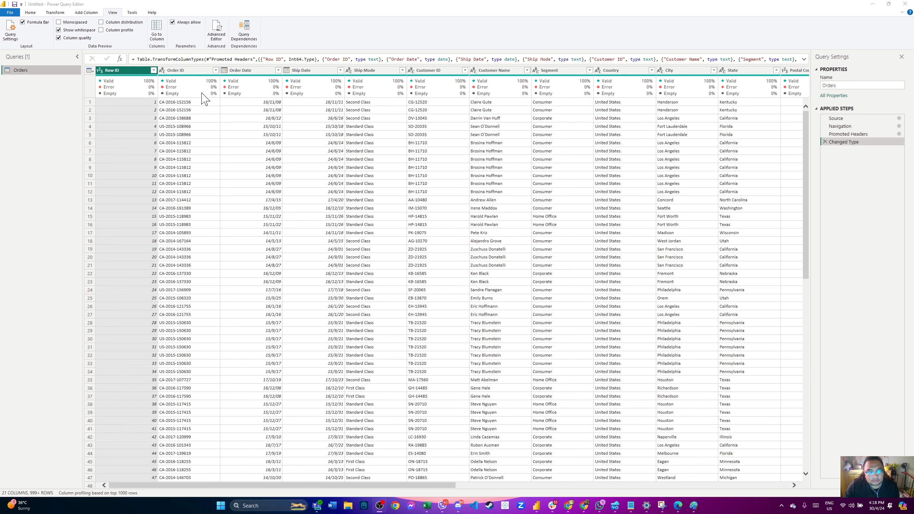
right_click(197, 73)
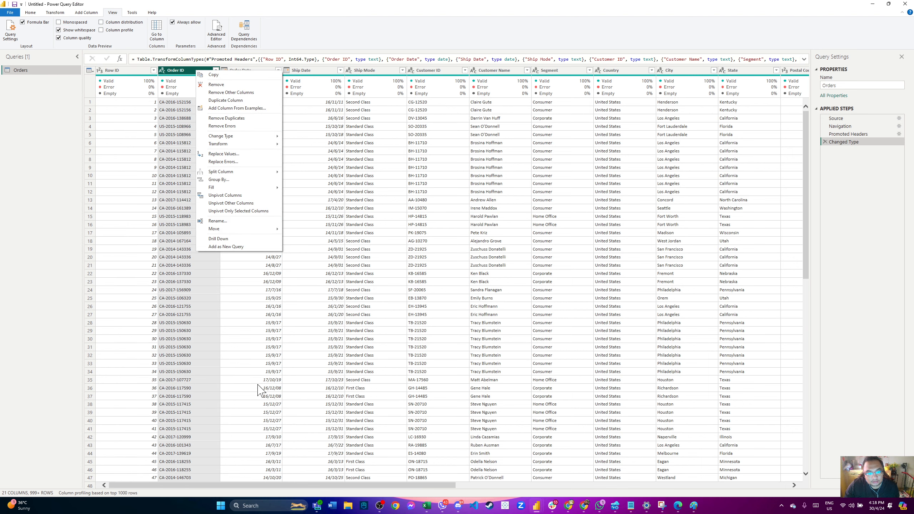
mouse_move(379, 502)
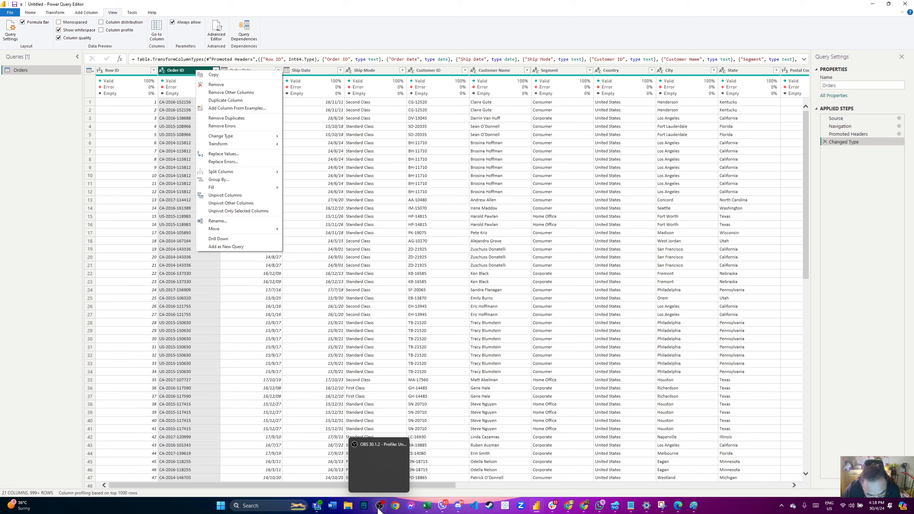
left_click(52, 115)
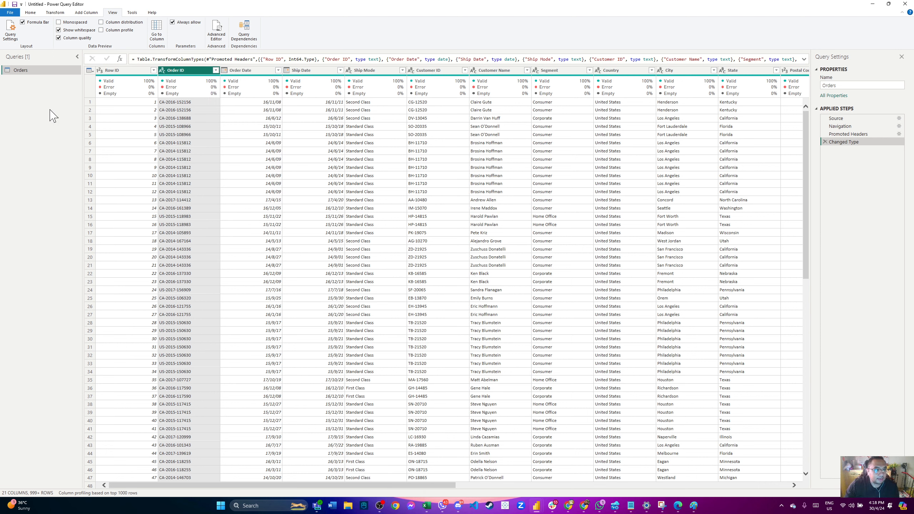
- Duplicate the Orders query and rename the copy DimCustomer
right_click(57, 74)
left_click(74, 128)
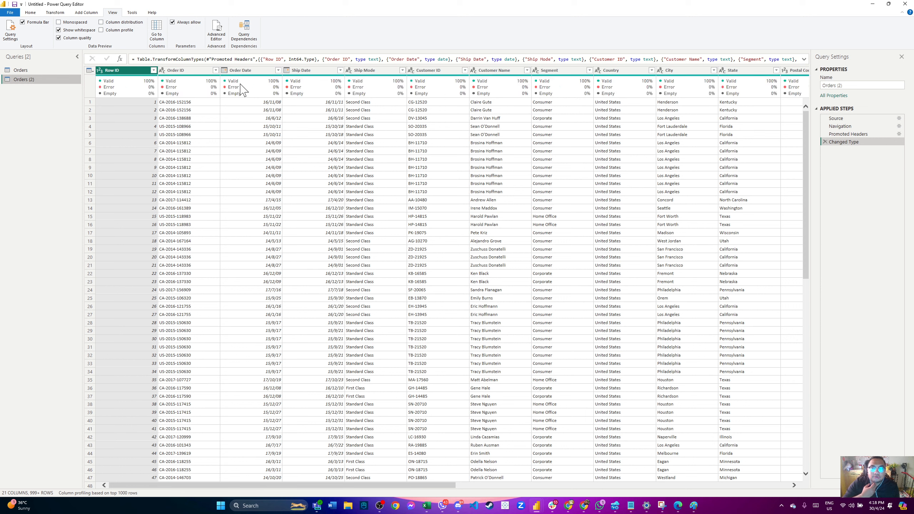
mouse_move(244, 90)
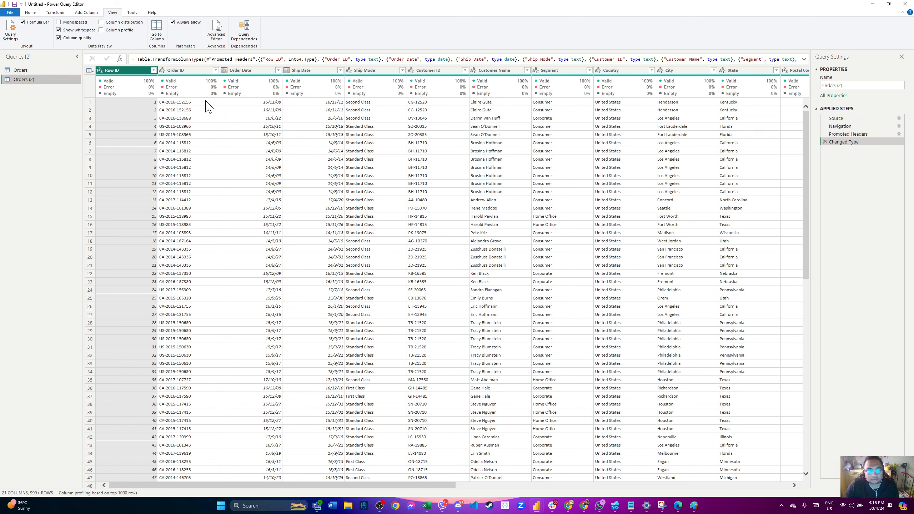
right_click(31, 81)
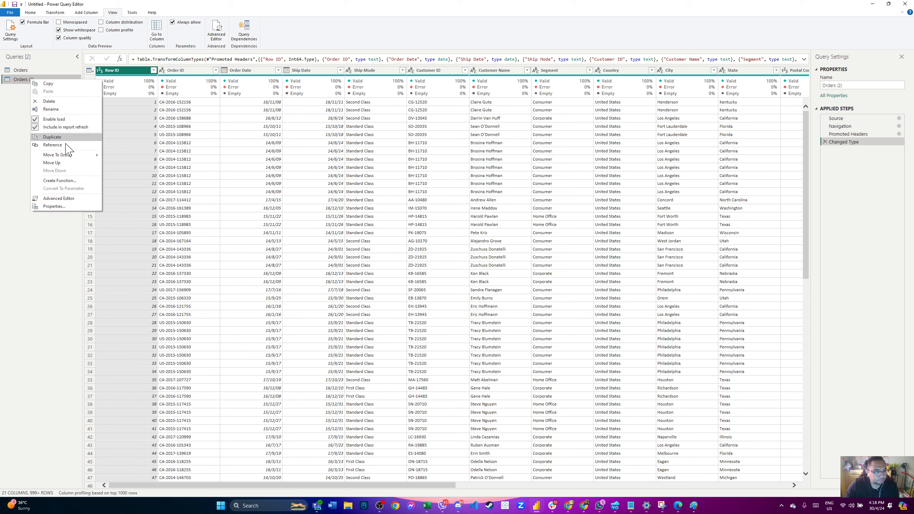
left_click(59, 111)
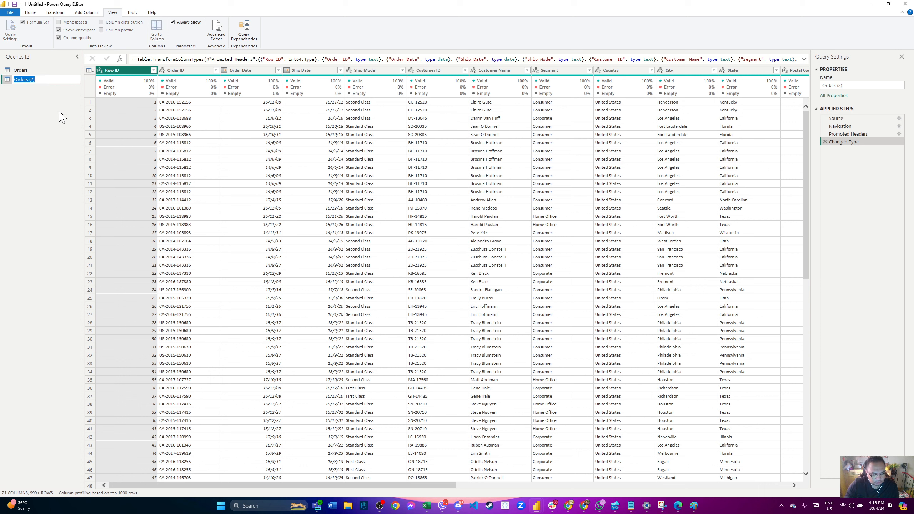
type("Customer")
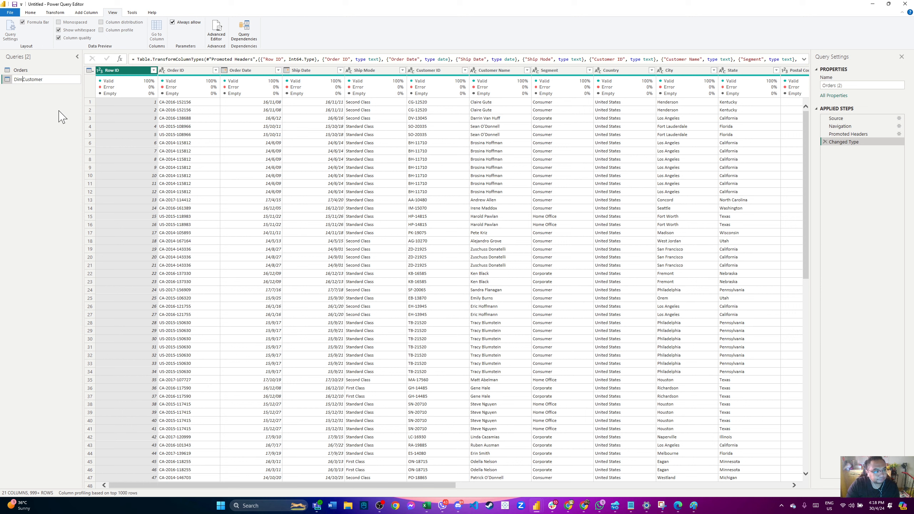
left_click(18, 117)
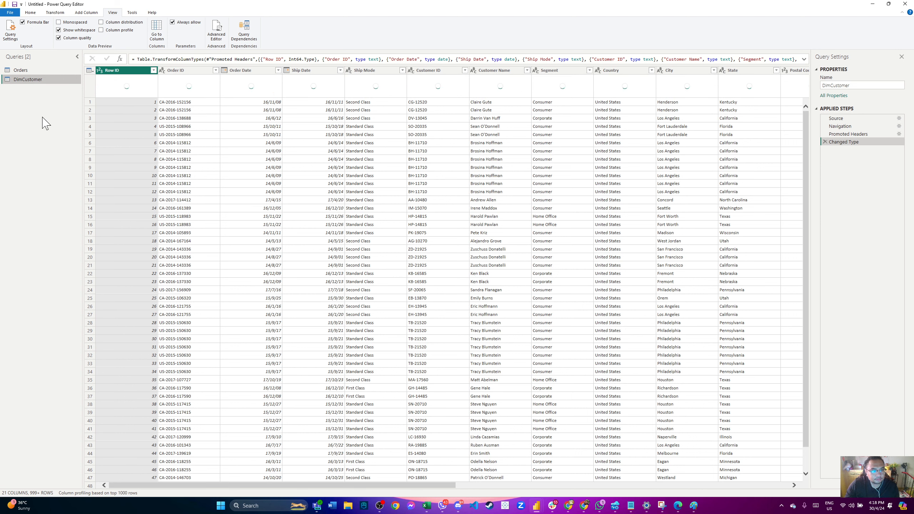
- Remove all columns of DimCustomer other than Customer ID, Customer Name and Segment
left_click(439, 72)
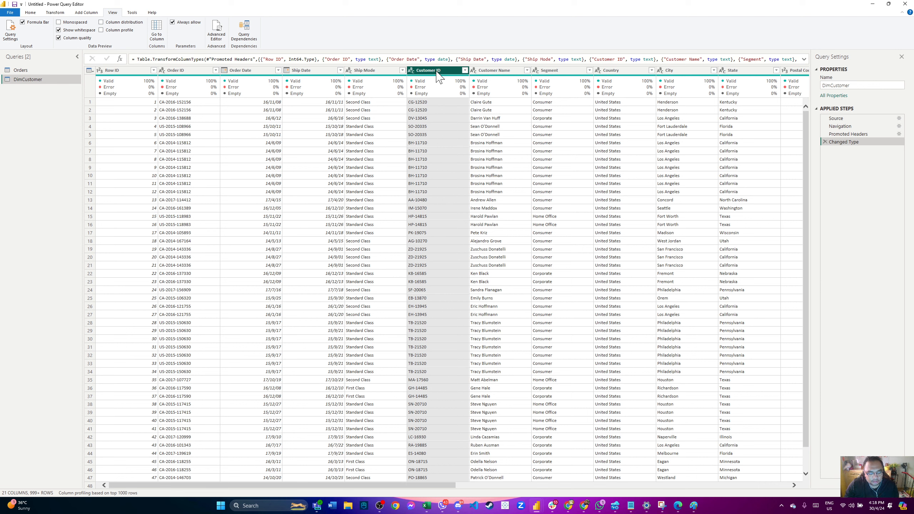
left_click(495, 72, "ctrl")
left_click(563, 72, "ctrl")
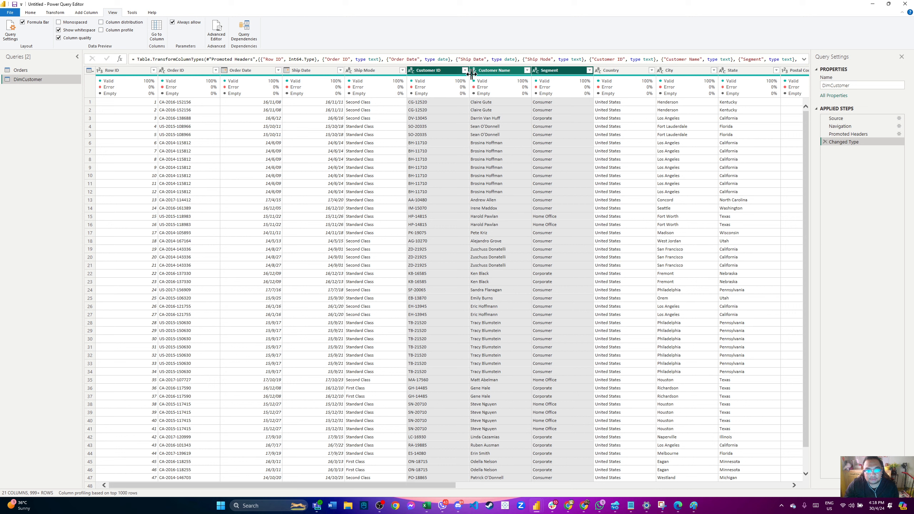
right_click(568, 76)
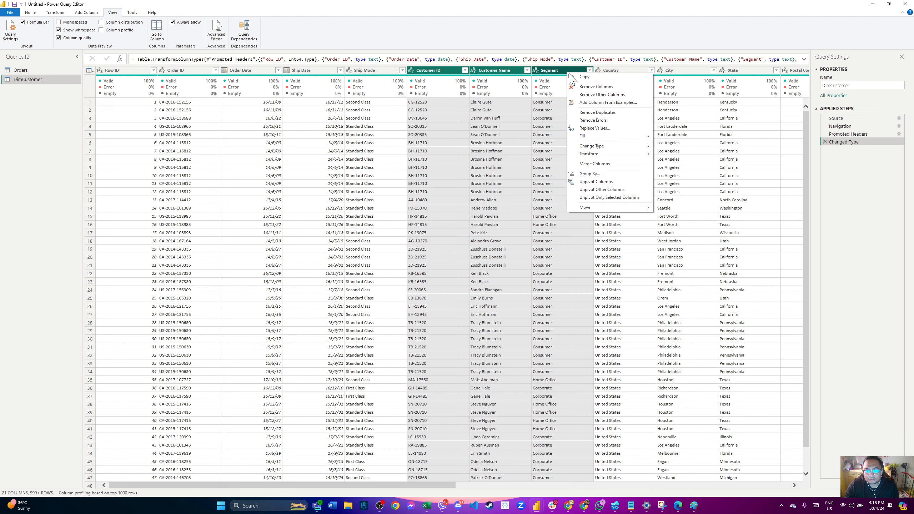
left_click(599, 96)
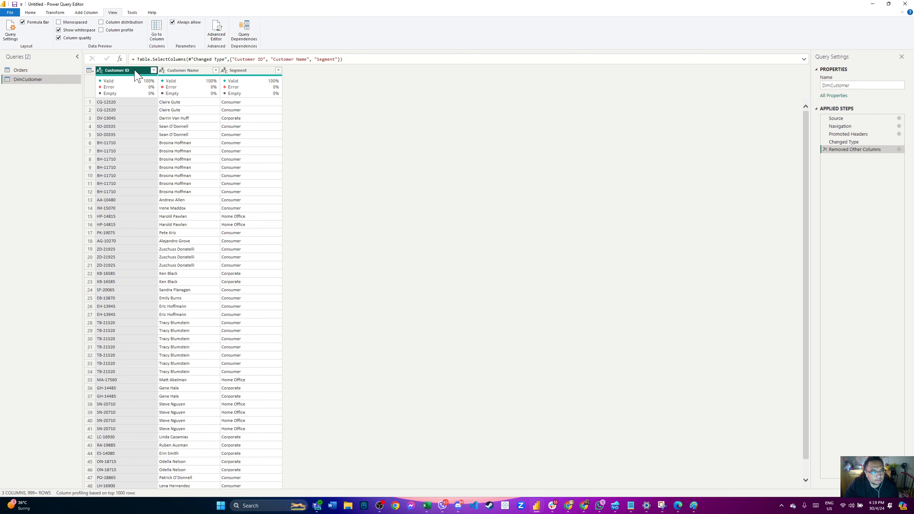
- Remove duplicate rows from the DimCustomer query based on Customer ID and look over the remaining rows
left_click(25, 71)
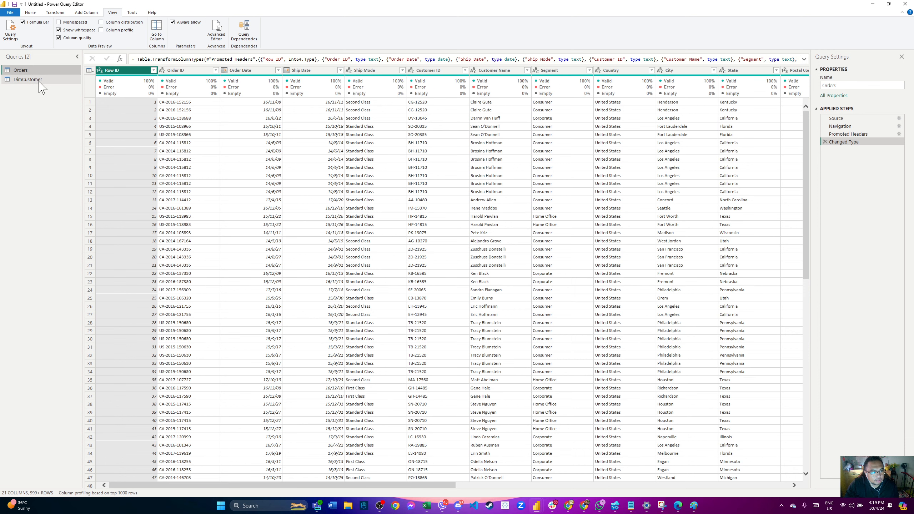
left_click(39, 80)
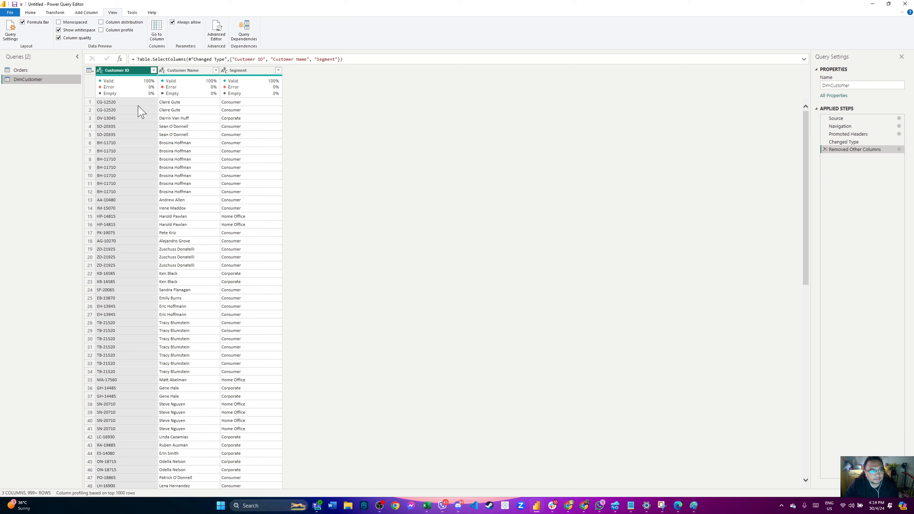
right_click(136, 72)
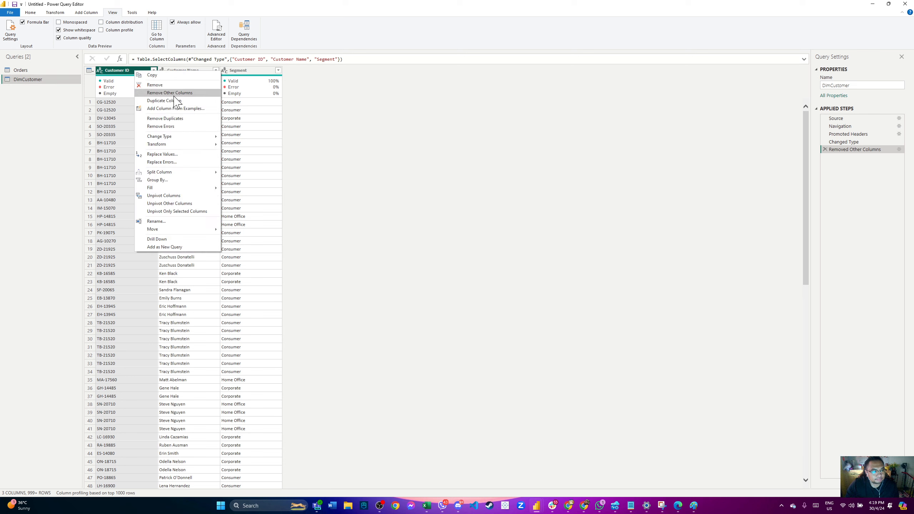
left_click(184, 122)
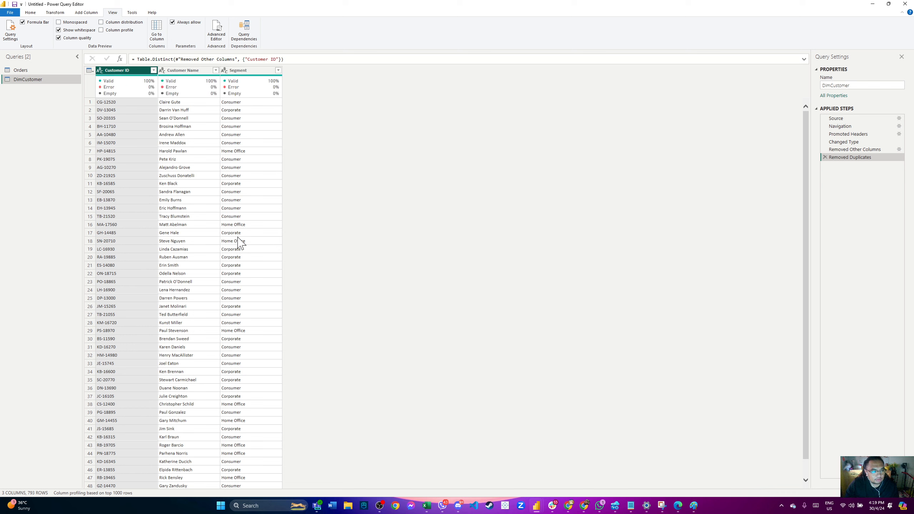
scroll(811, 228, "down", 7)
left_click_drag(811, 229, 805, 161)
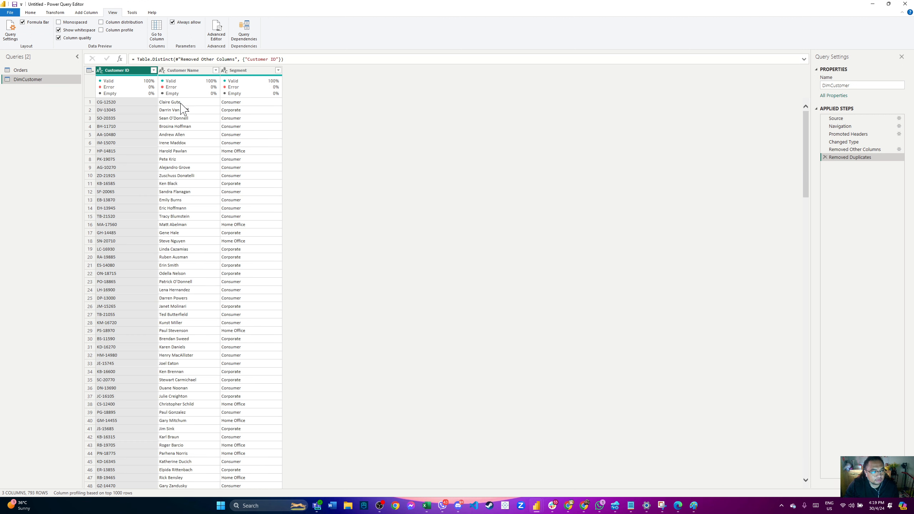
left_click(45, 70)
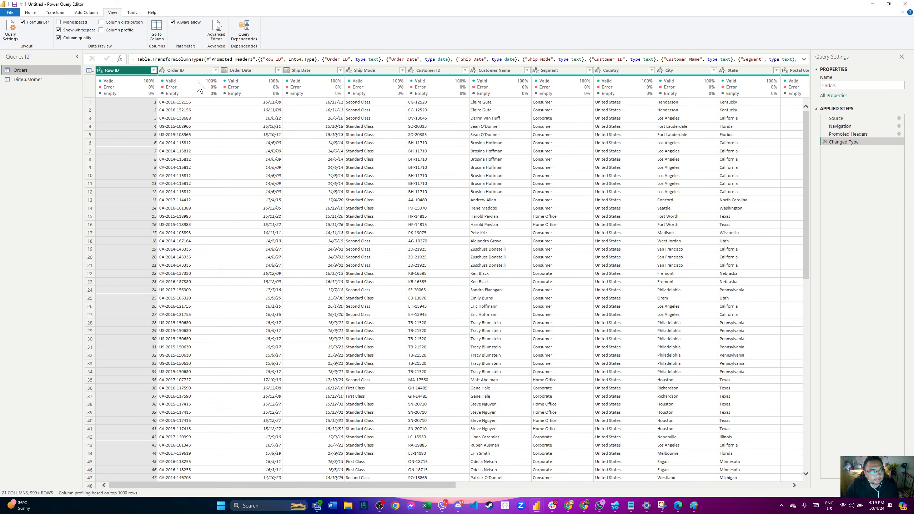
left_click(57, 81)
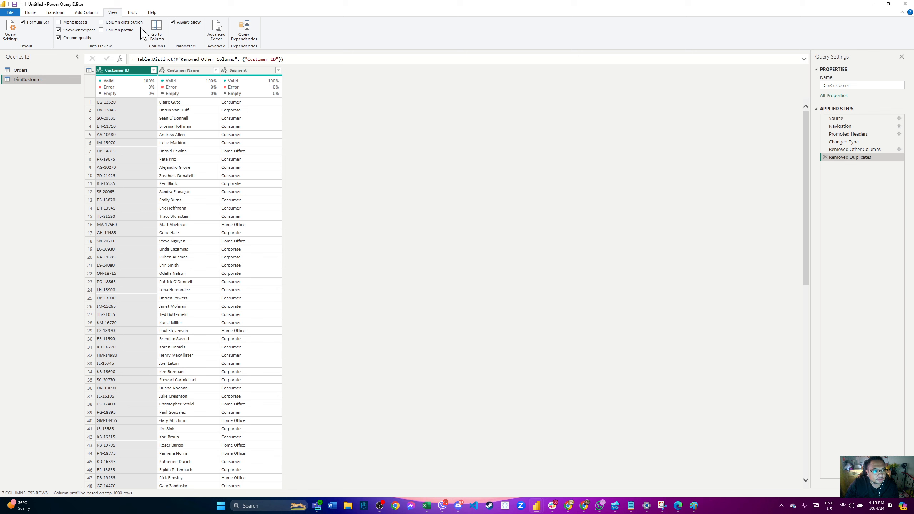
left_click(31, 13)
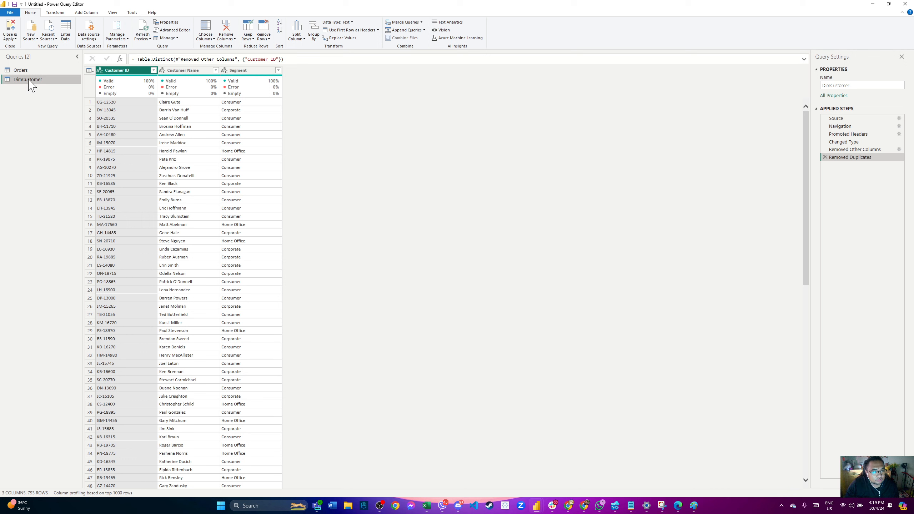
left_click(403, 23)
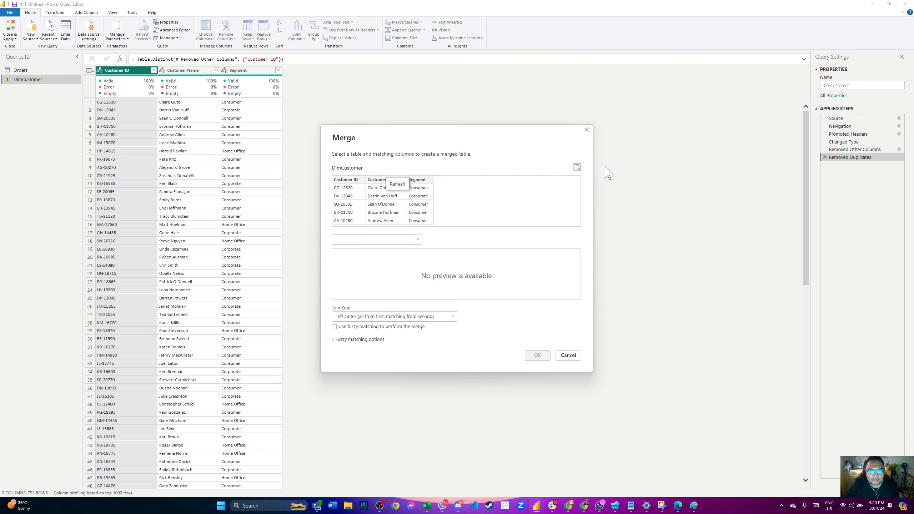
left_click(587, 130)
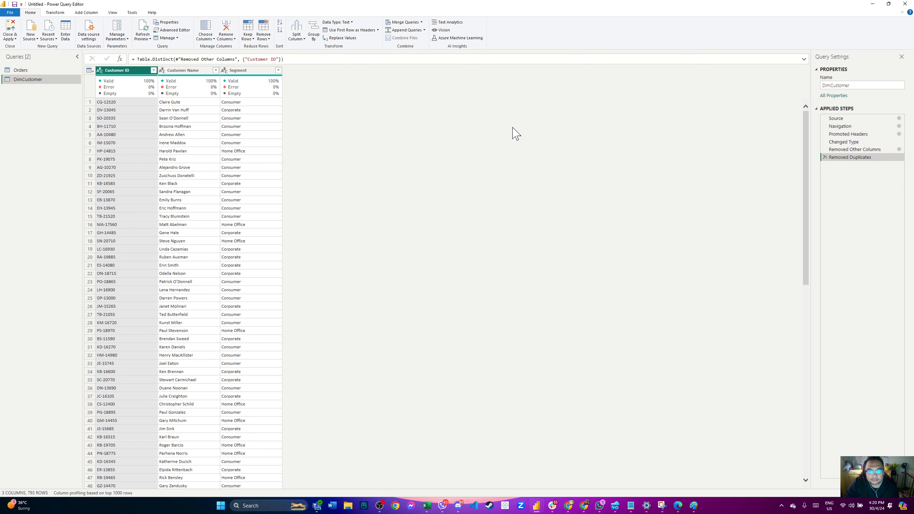
- Merge the Orders query with DimCustomer, matching on Customer ID in both tables with a Left Outer join
left_click(27, 70)
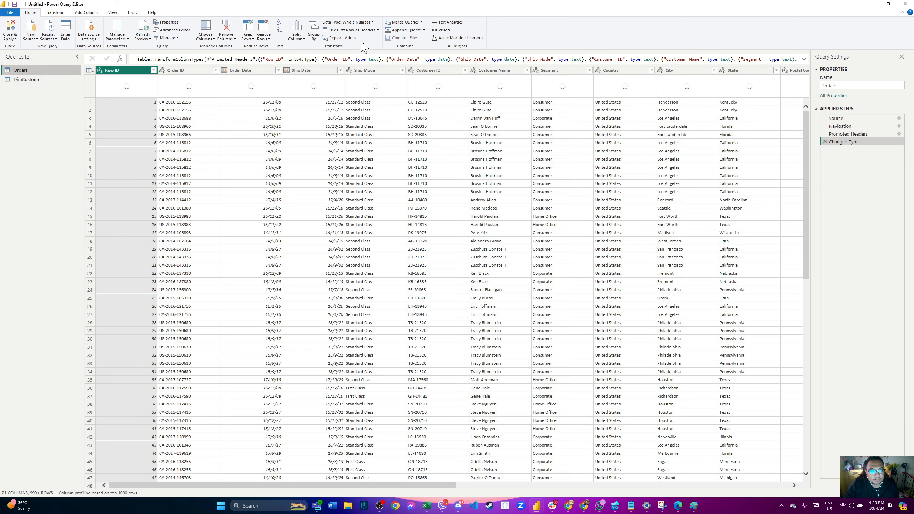
left_click(413, 23)
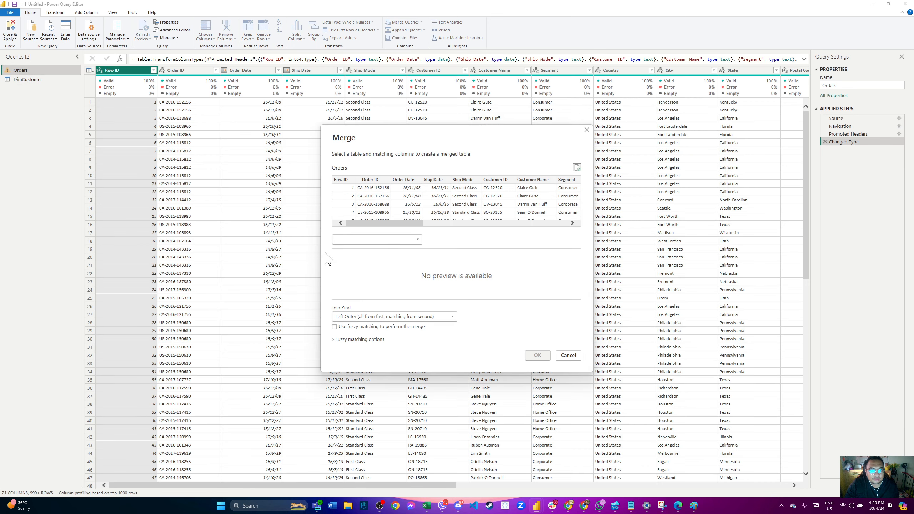
left_click(410, 240)
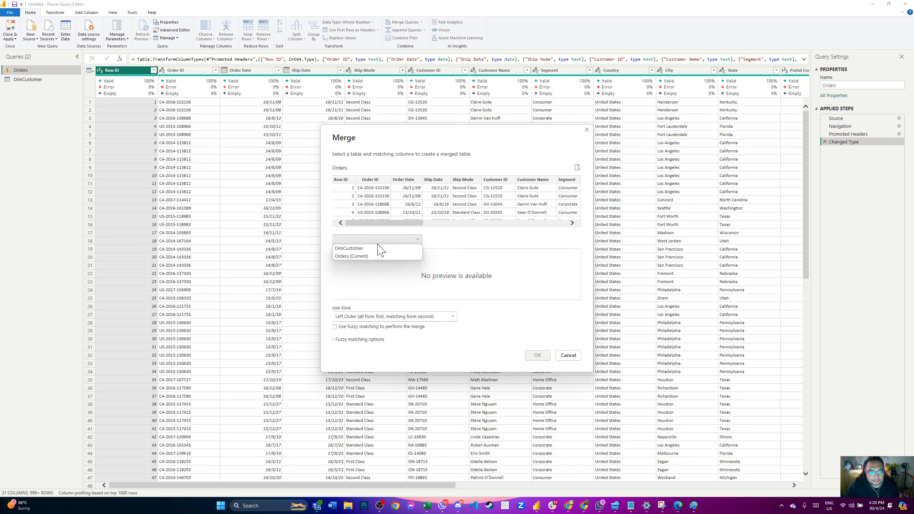
left_click(358, 249)
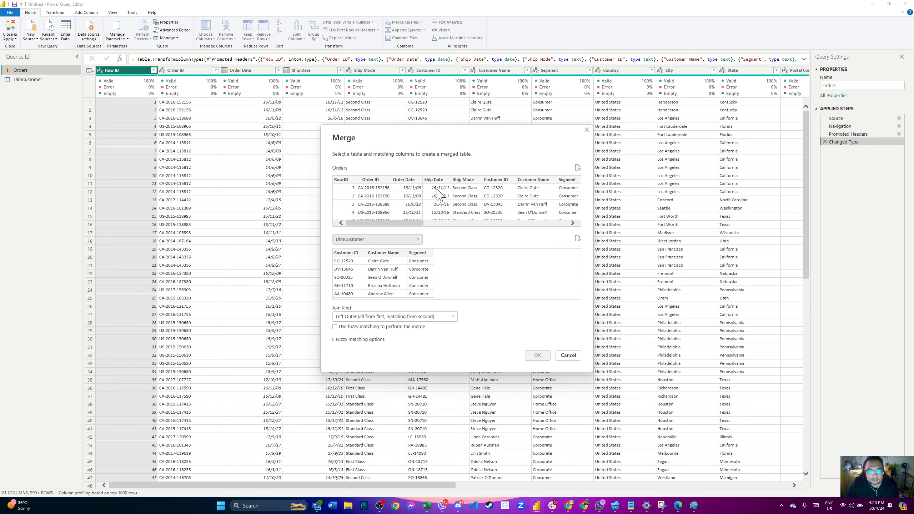
left_click(501, 179)
left_click(359, 253)
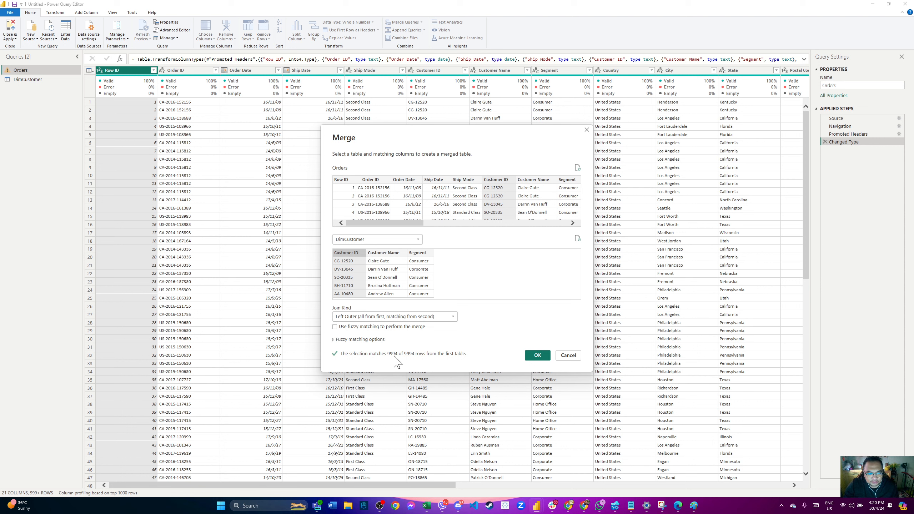
left_click(537, 357)
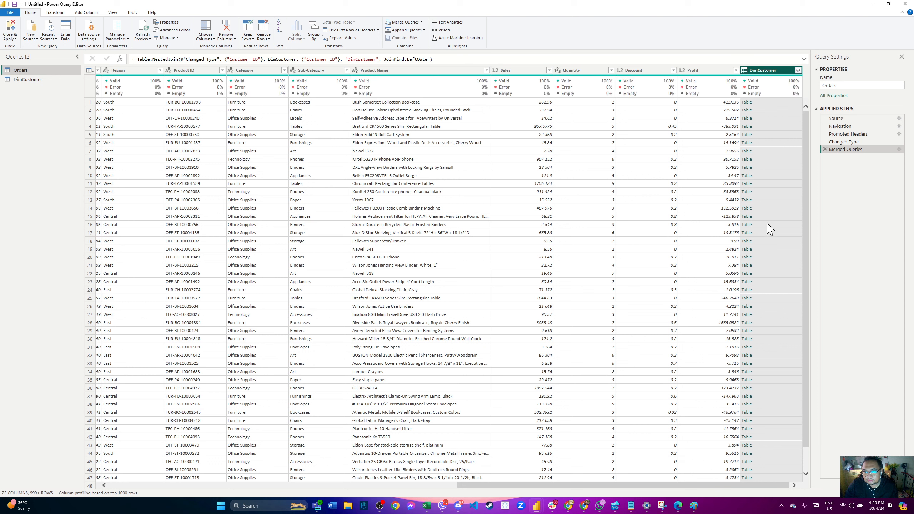
- Expand the merged DimCustomer column in Orders to only Customer ID, keeping the original column name as prefix
left_click(798, 71)
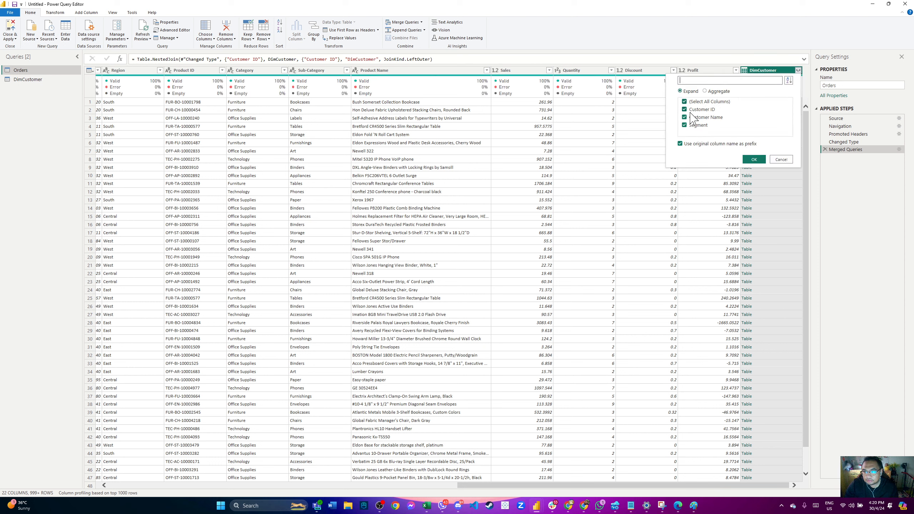
left_click(684, 102)
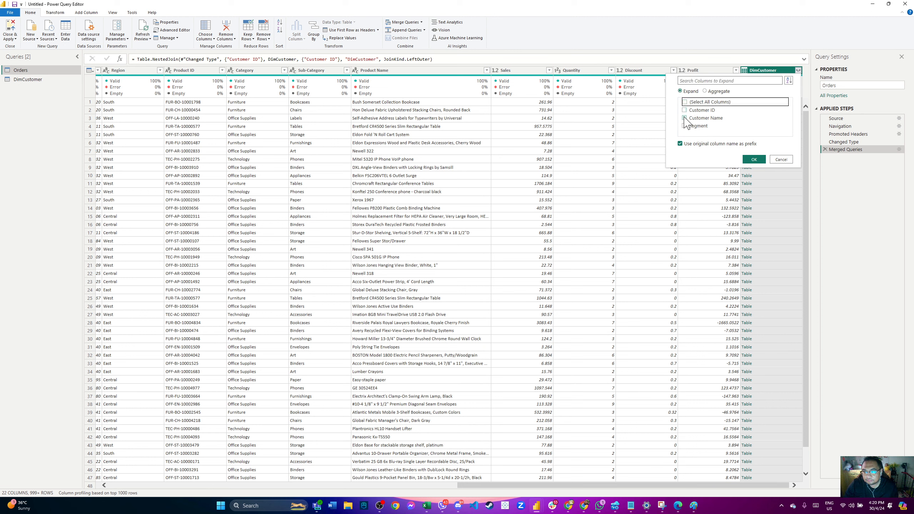
left_click(685, 110)
left_click(754, 159)
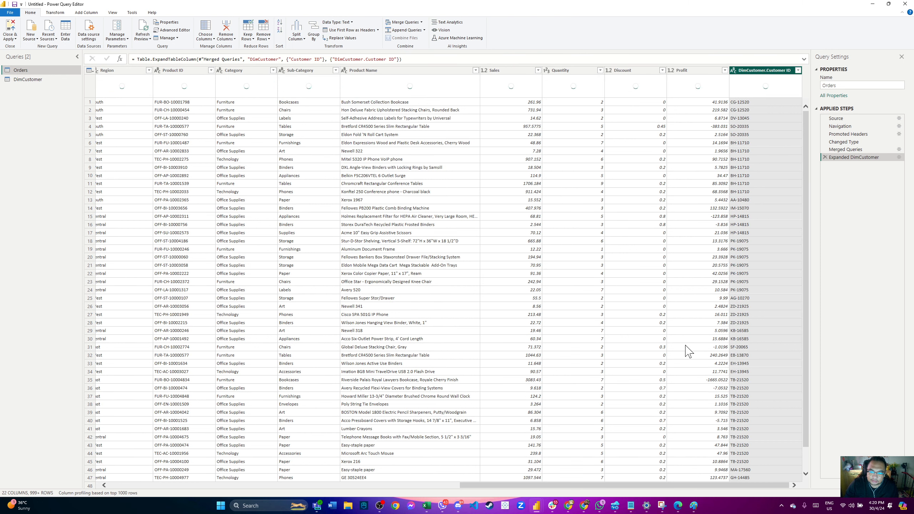
- Try removing the Customer Name, Segment and Country columns from Orders, then delete that removal from the applied steps
left_click_drag(504, 486, 245, 489)
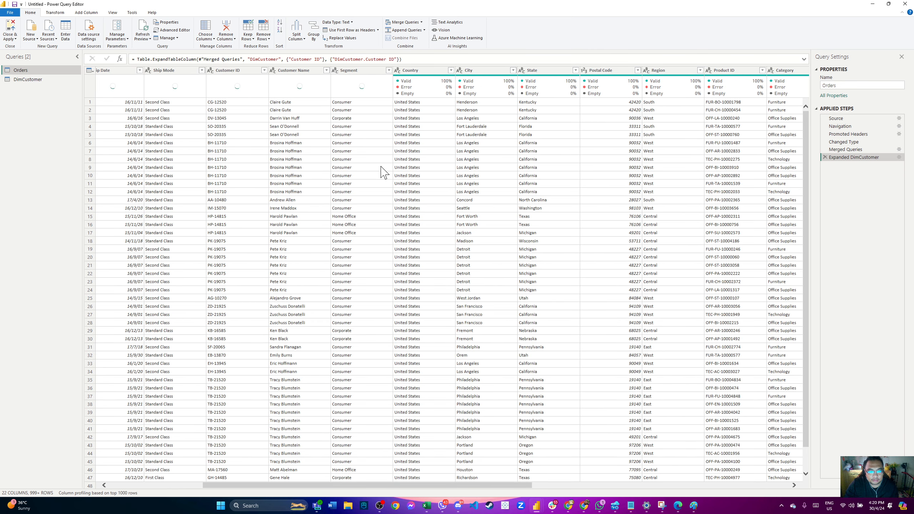
left_click(309, 72)
left_click(351, 71)
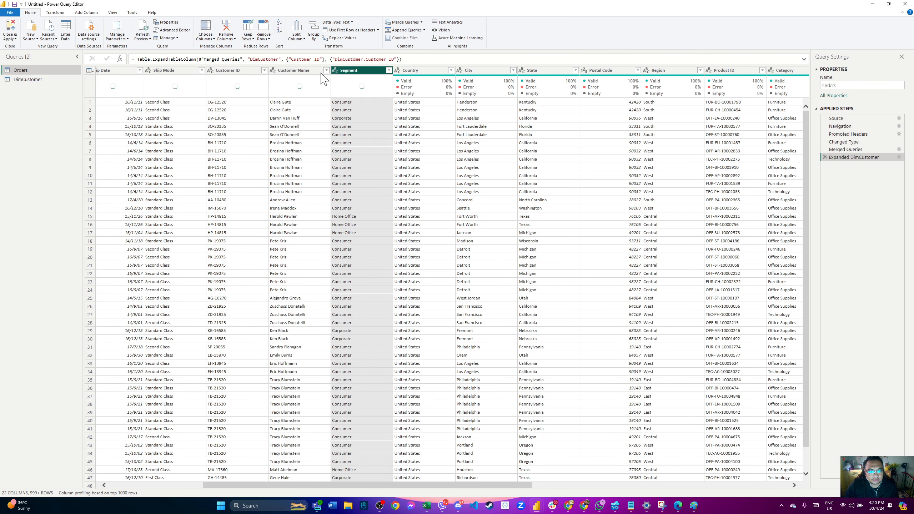
left_click(320, 72)
left_click(355, 74, "ctrl")
left_click(415, 73, "ctrl")
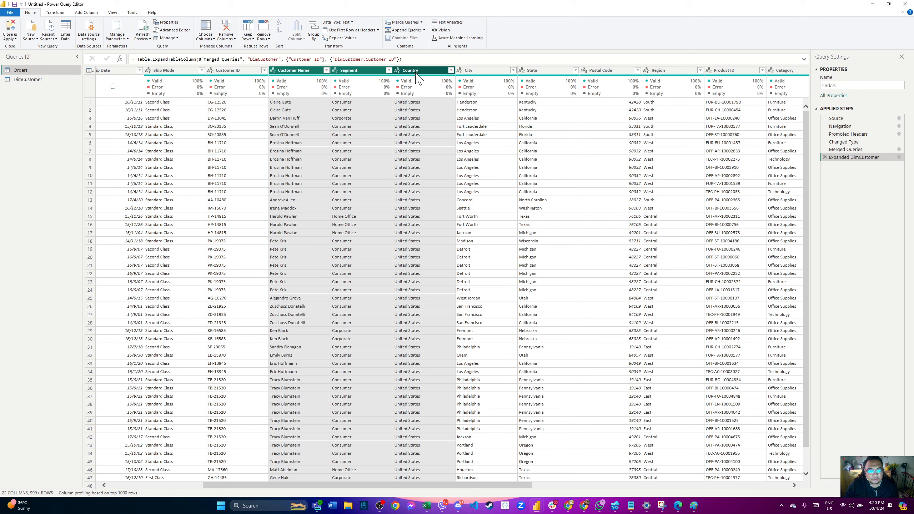
right_click(416, 72)
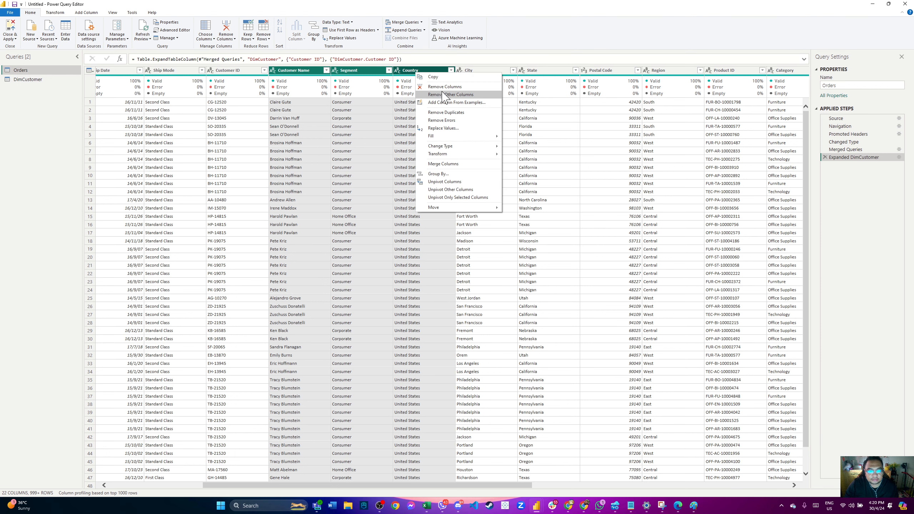
left_click(461, 88)
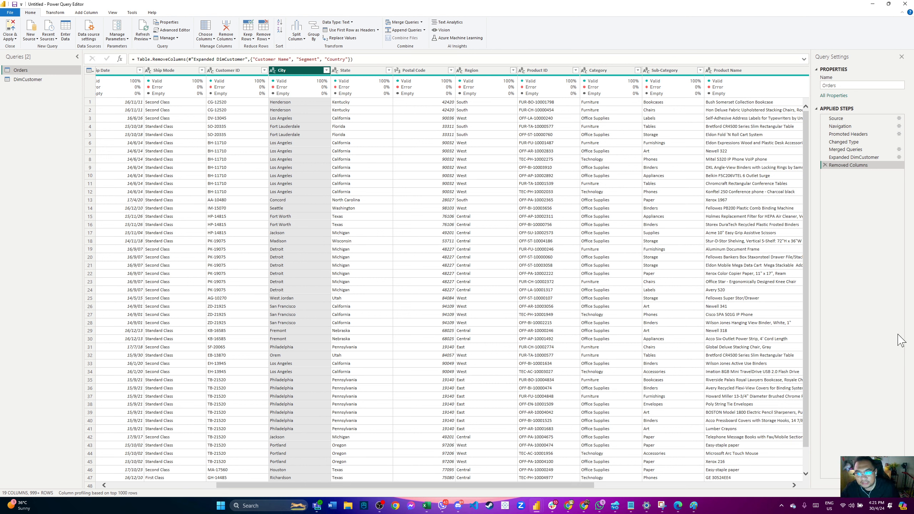
left_click(825, 165)
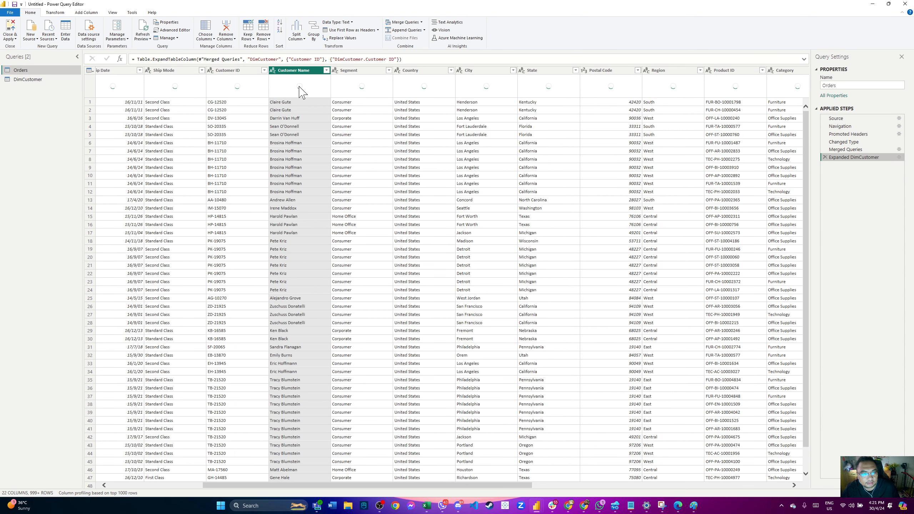
- Remove the original Customer ID, Customer Name and Segment columns from the Orders query
left_click(231, 71)
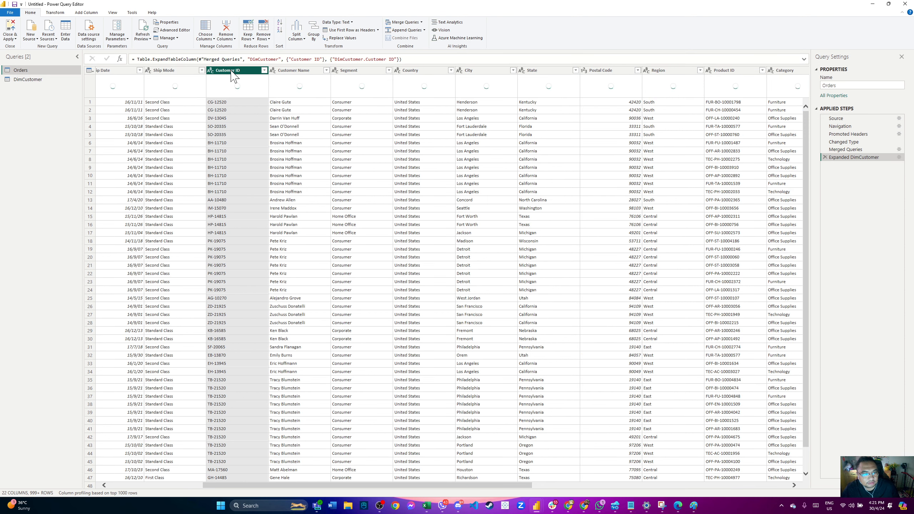
left_click(289, 71, "ctrl")
left_click(347, 72, "ctrl")
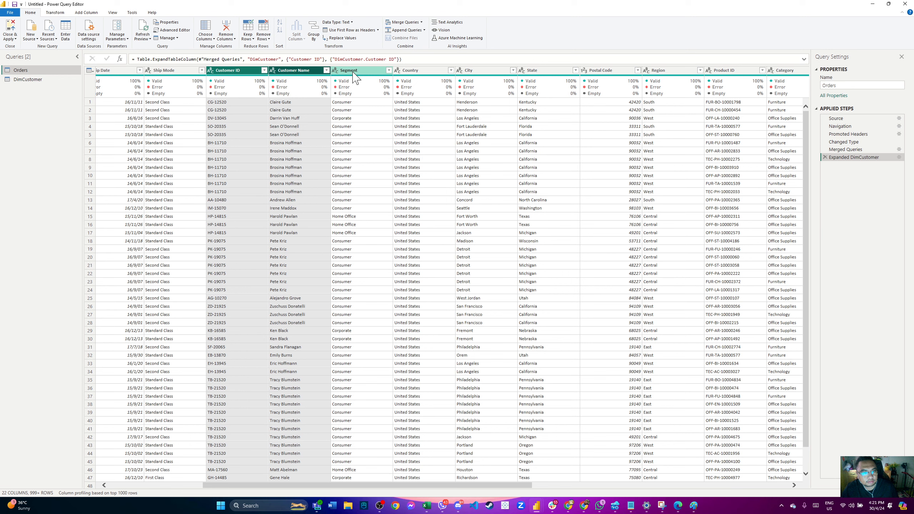
right_click(245, 72)
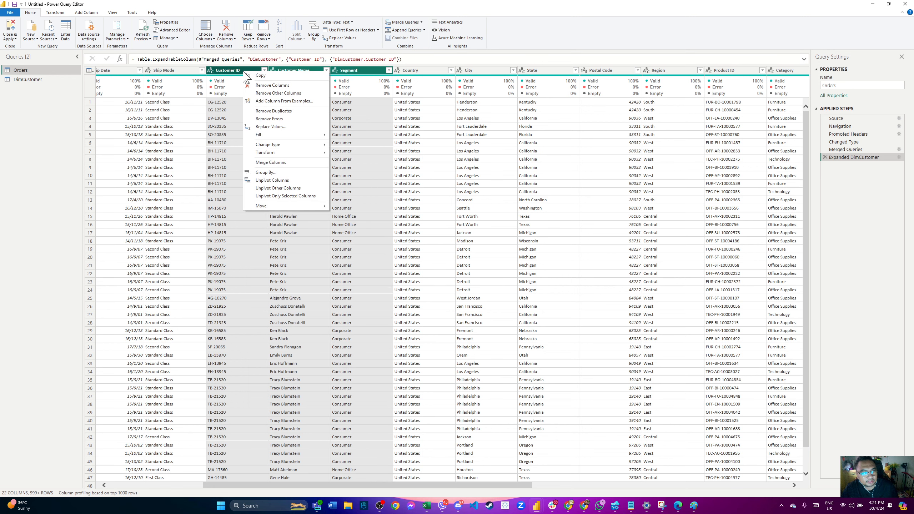
left_click(282, 86)
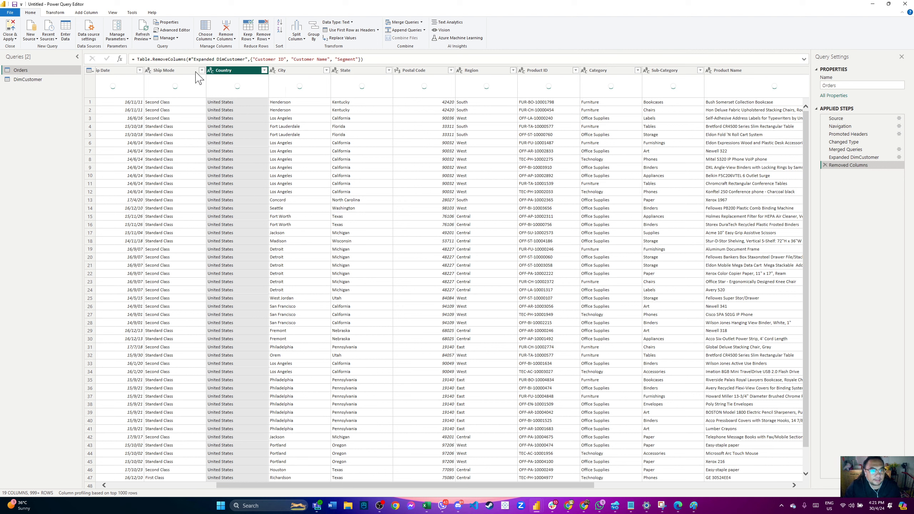
- Duplicate the Orders query as the base for another dimension table
right_click(35, 71)
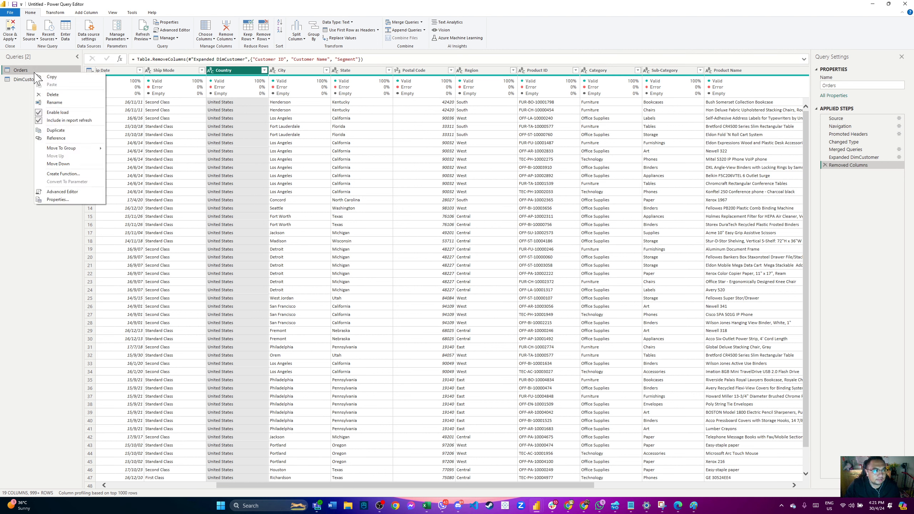
left_click(56, 131)
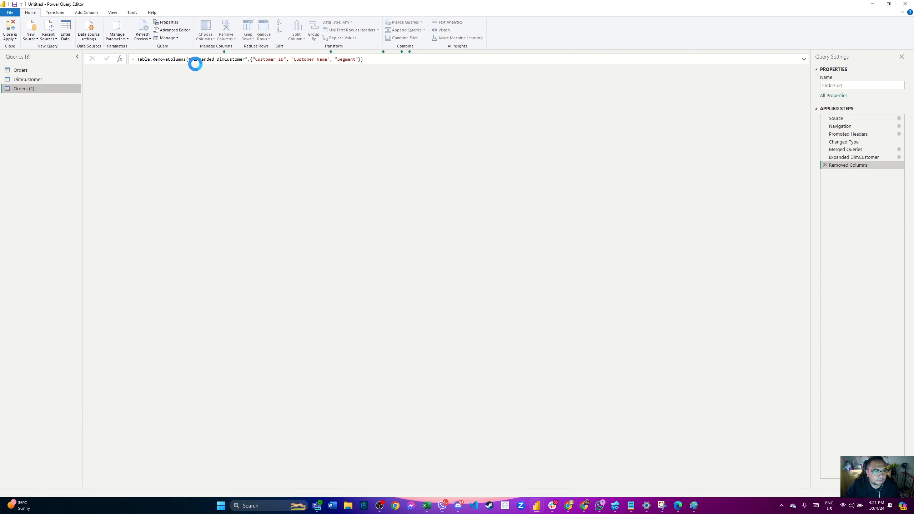
right_click(33, 91)
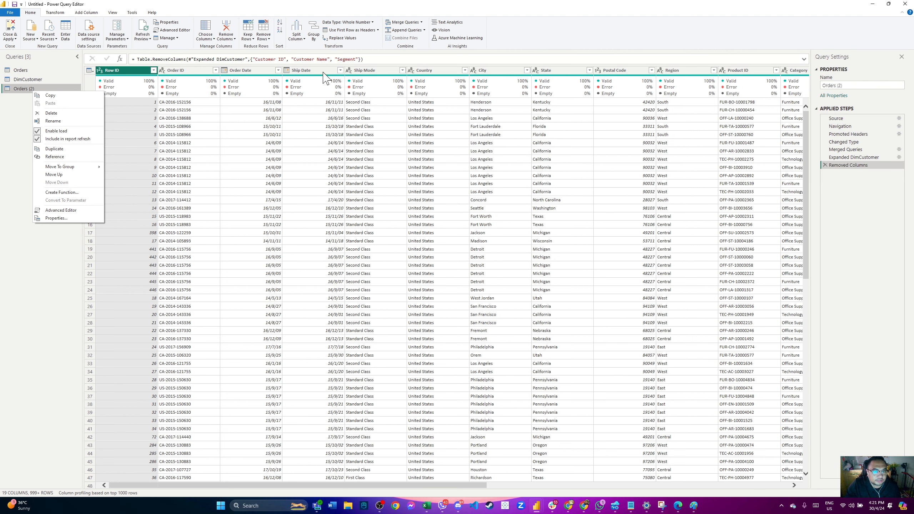
left_click(16, 102)
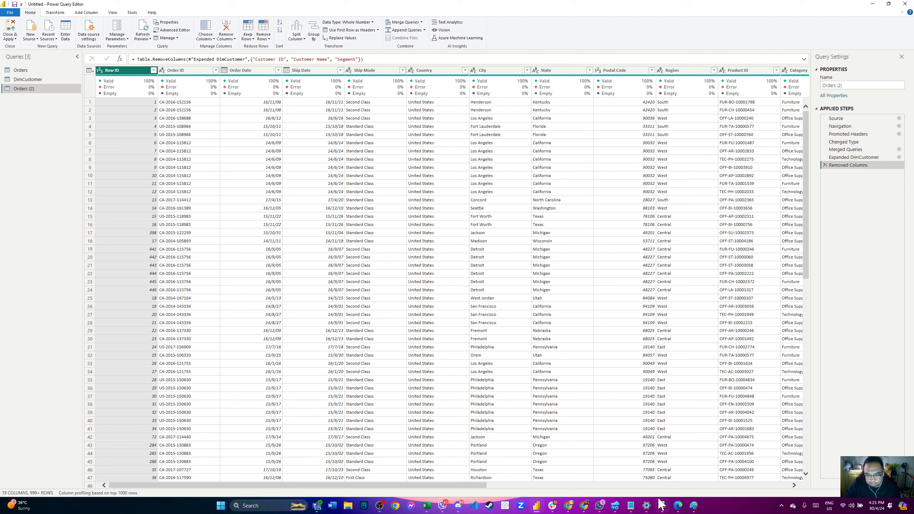
- Switch to Paint and check the star schema sketch for the remaining dimension tables
mouse_move(661, 510)
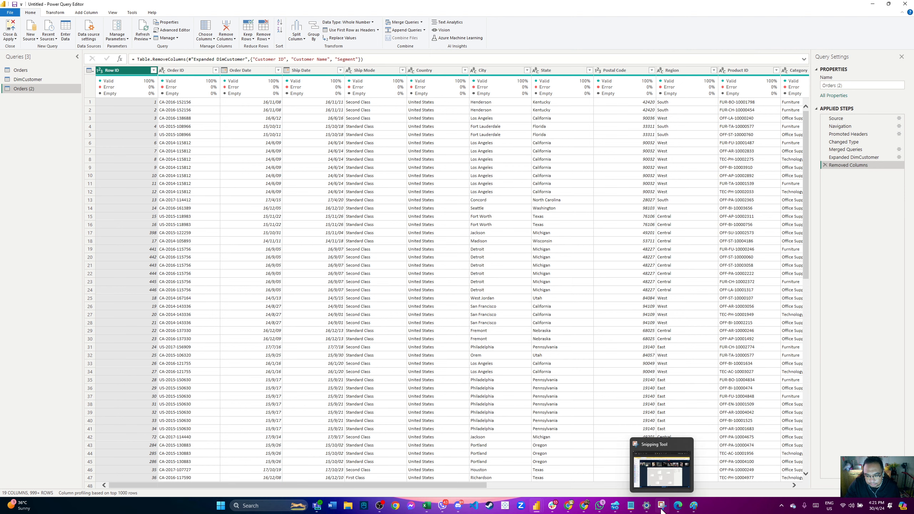
left_click(693, 506)
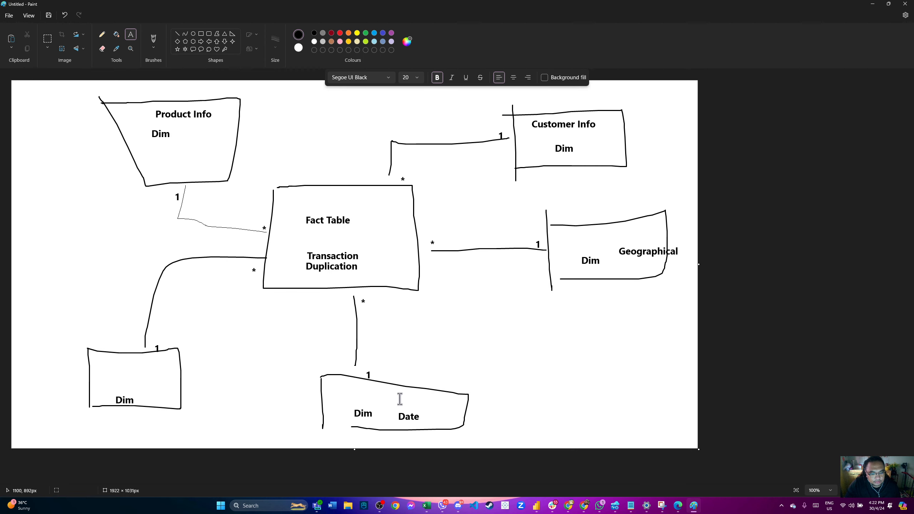
left_click(410, 415)
left_click_drag(424, 416, 560, 378)
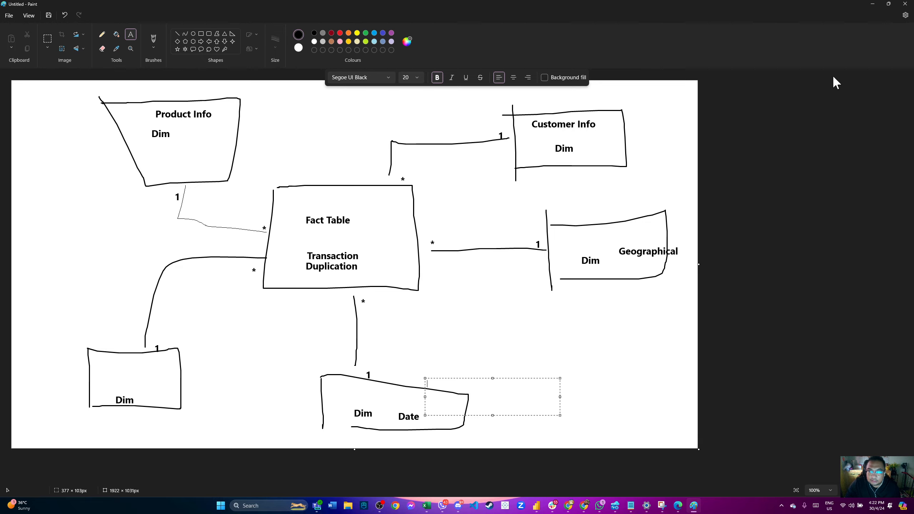
- Switch back to Power Query and keep only the Order ID, Order Date and Ship Date columns in the duplicated Orders query
left_click(872, 4)
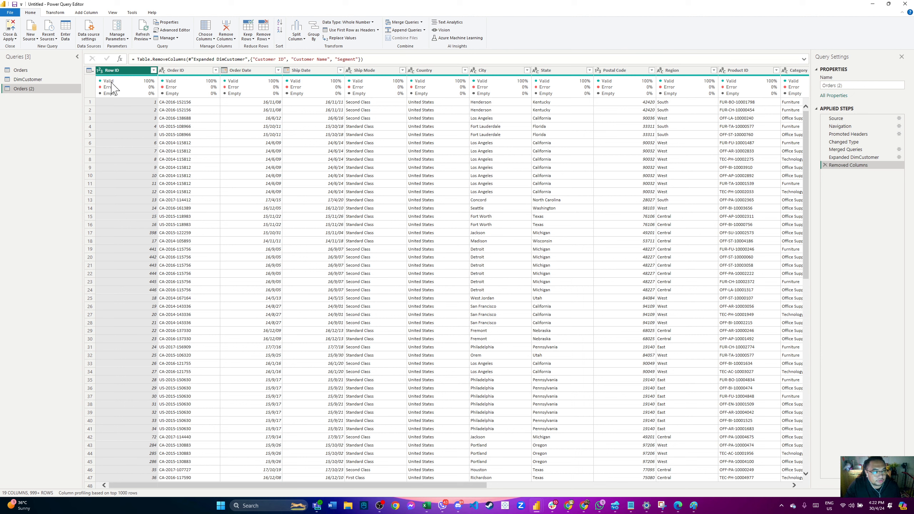
left_click(204, 75)
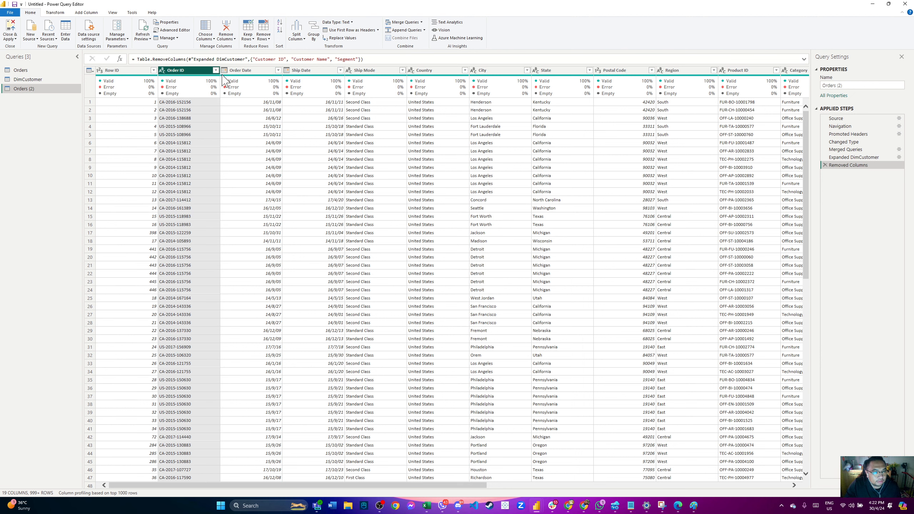
left_click(252, 72, "shift")
left_click(317, 74, "shift")
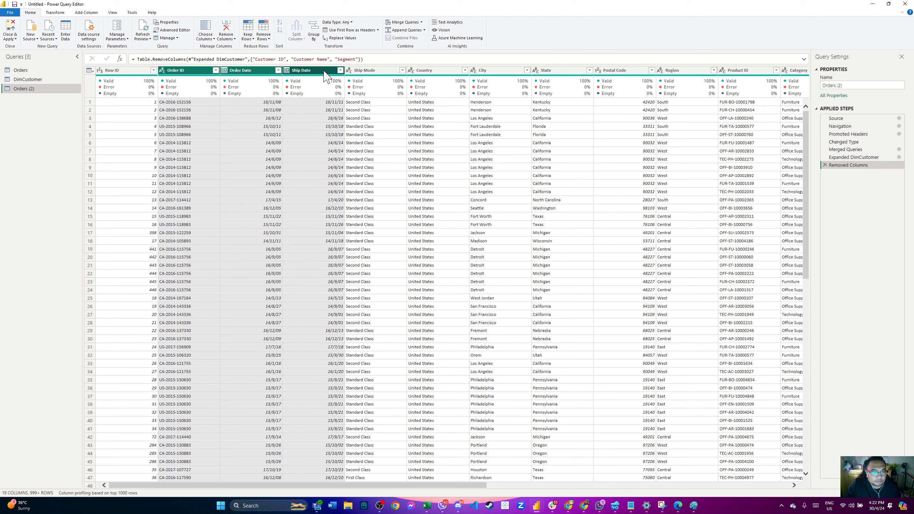
right_click(324, 71)
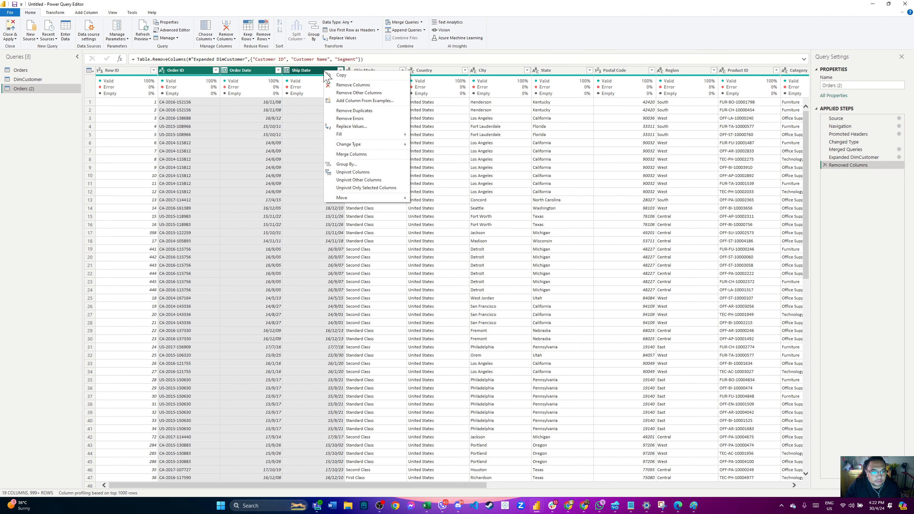
left_click(348, 93)
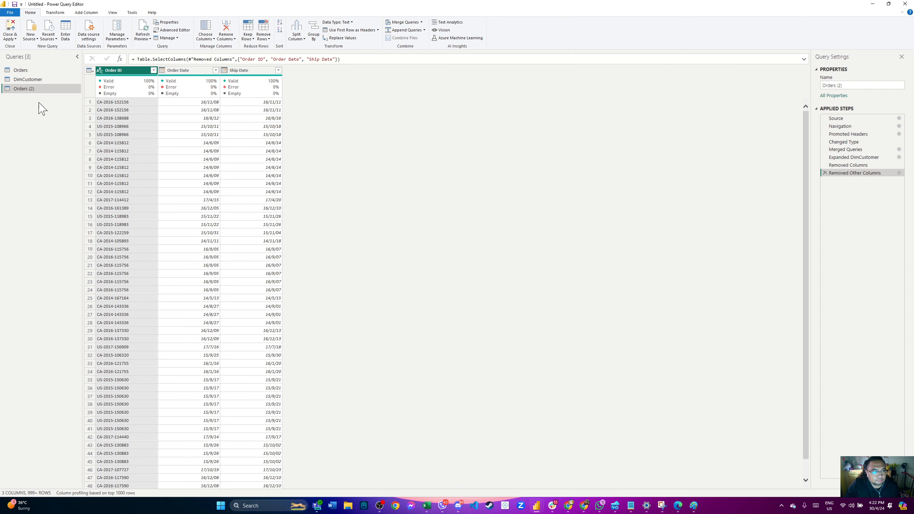
- Rename the duplicated Orders query as DimOrderDates
right_click(32, 90)
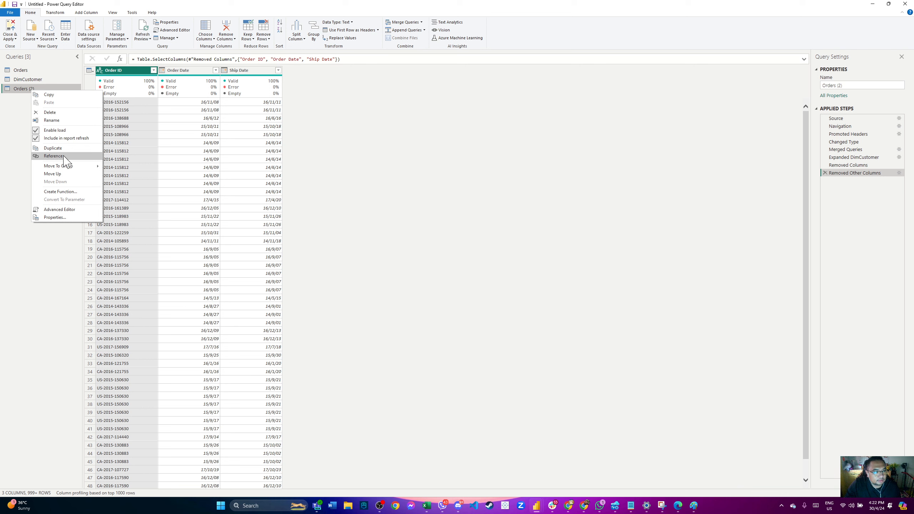
left_click(54, 120)
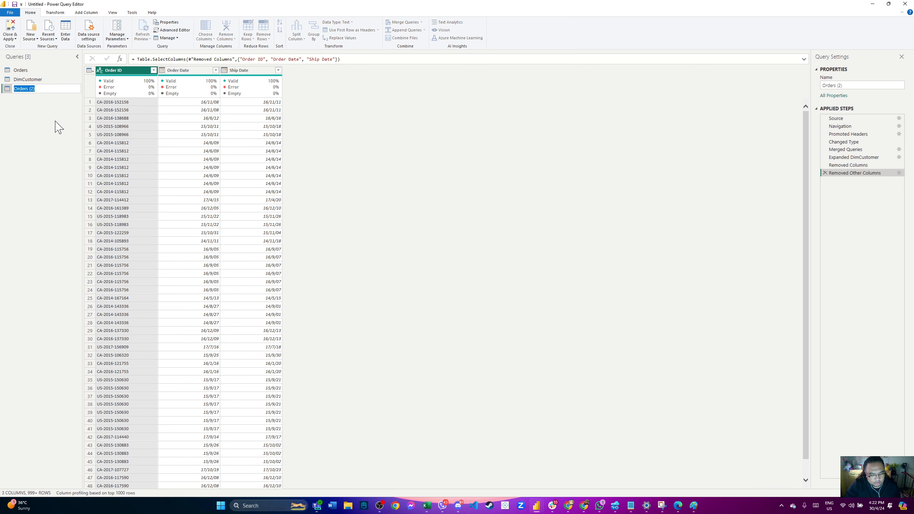
type("Dim")
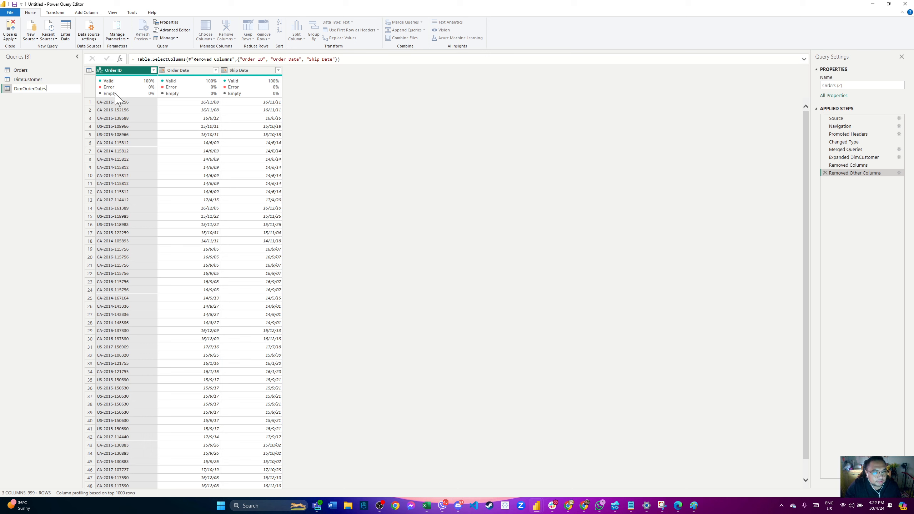
left_click(63, 163)
left_click(110, 81)
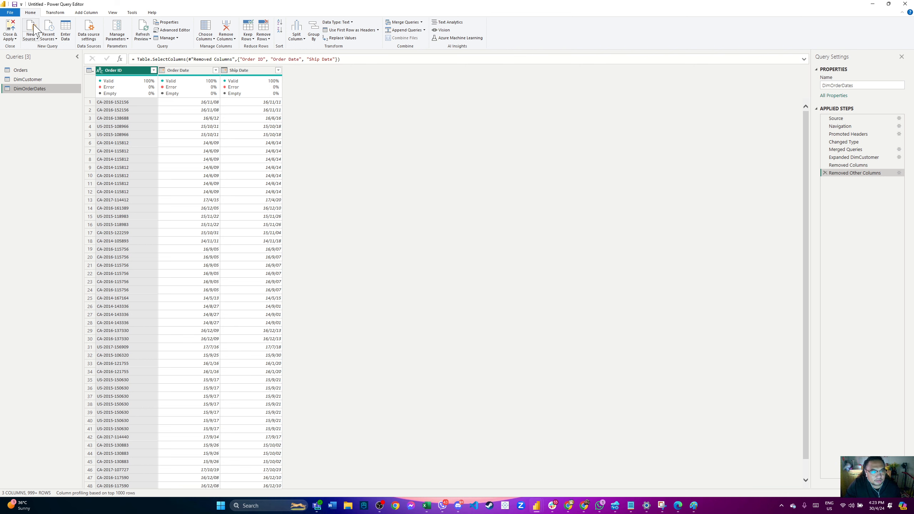
left_click(41, 70)
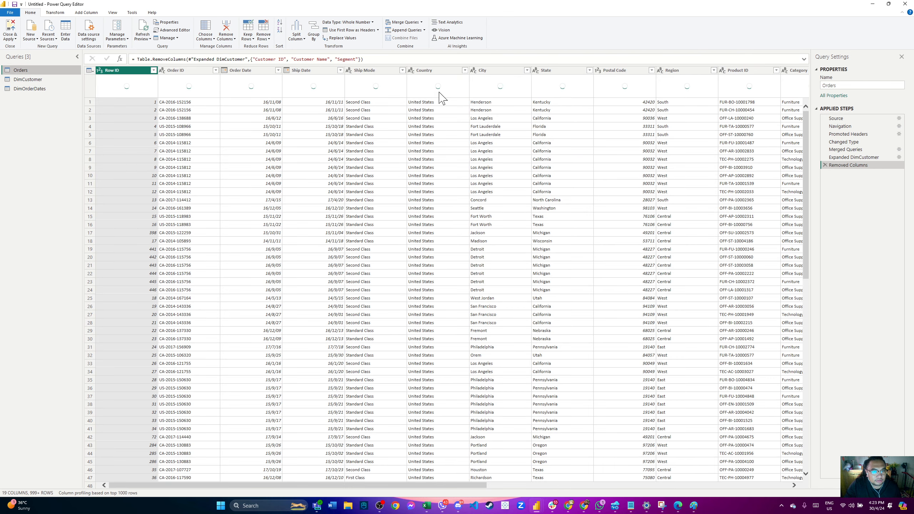
left_click(404, 22)
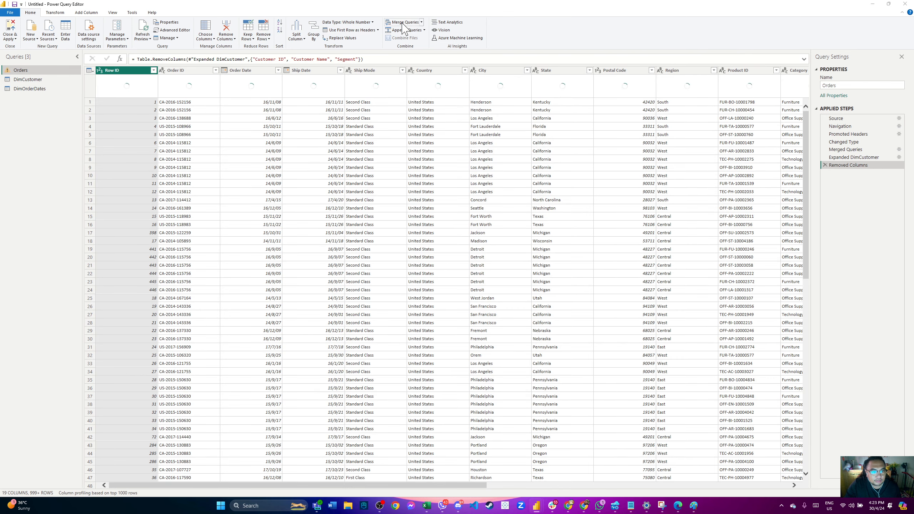
left_click(587, 131)
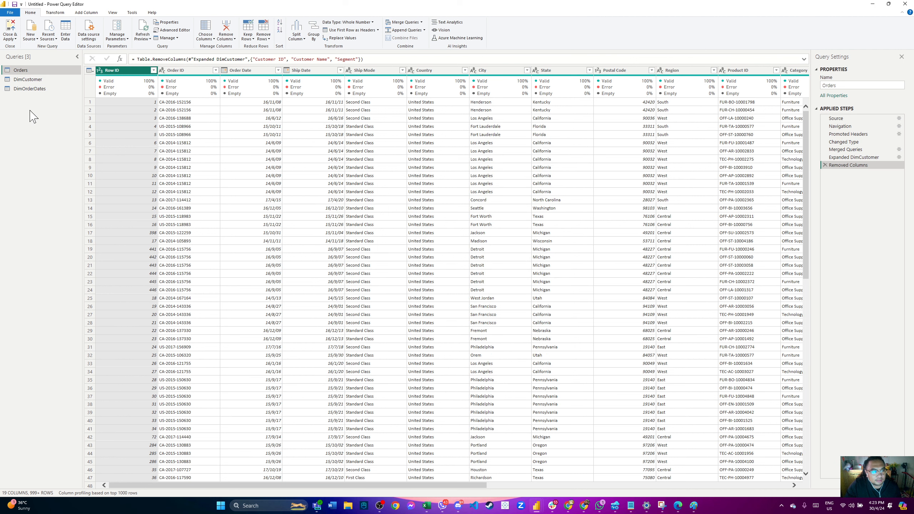
- Remove duplicate rows from the DimOrderDates query based on the Order ID column
left_click(34, 89)
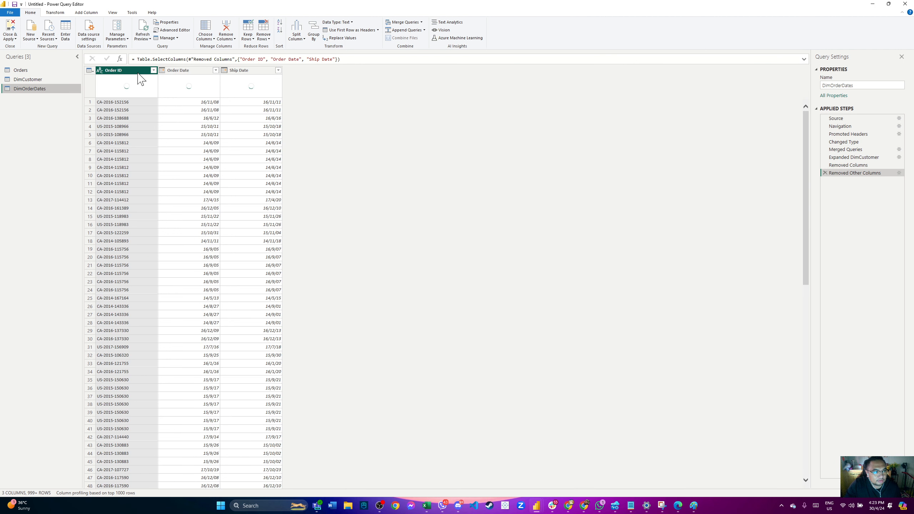
right_click(140, 76)
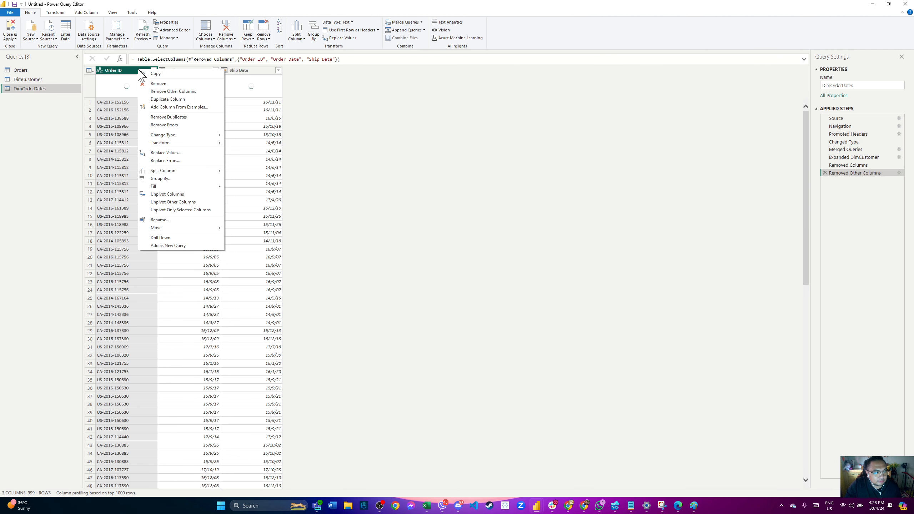
left_click(153, 117)
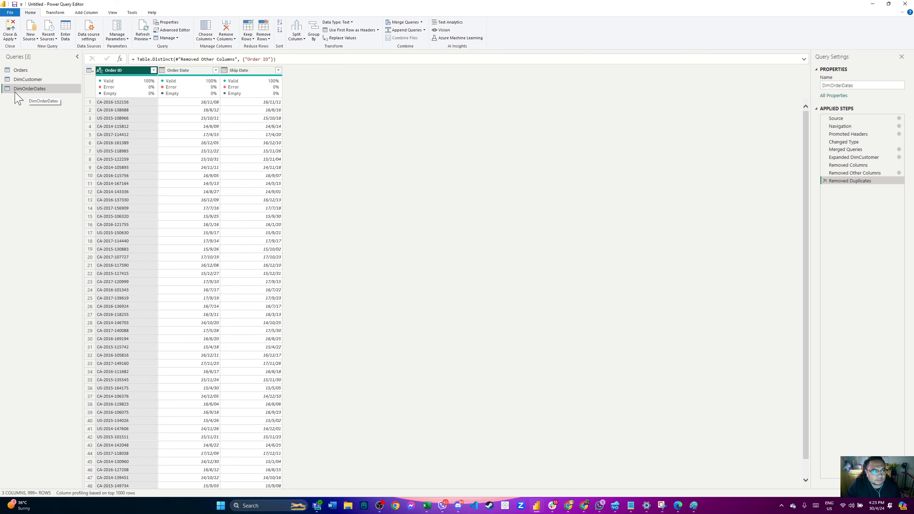
- Merge the Orders query with DimOrderDates, matching on Order ID with a left outer join
left_click(21, 70)
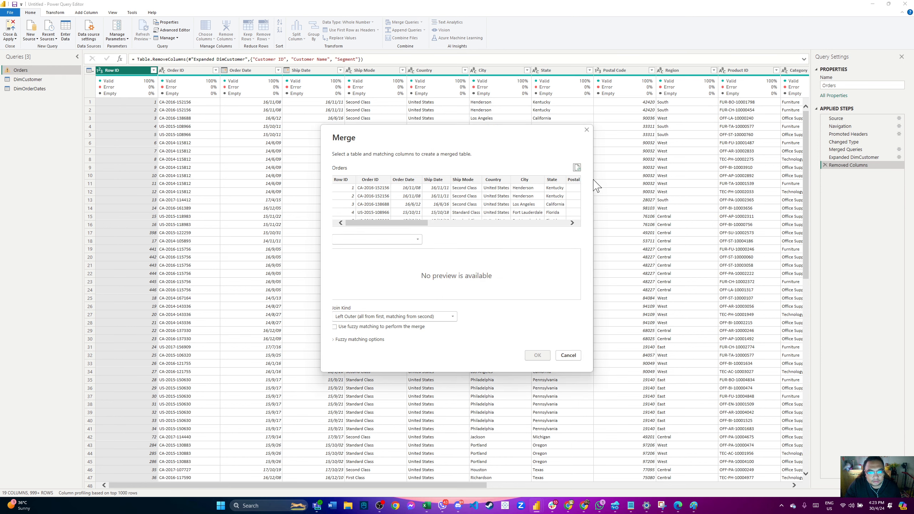
left_click(383, 239)
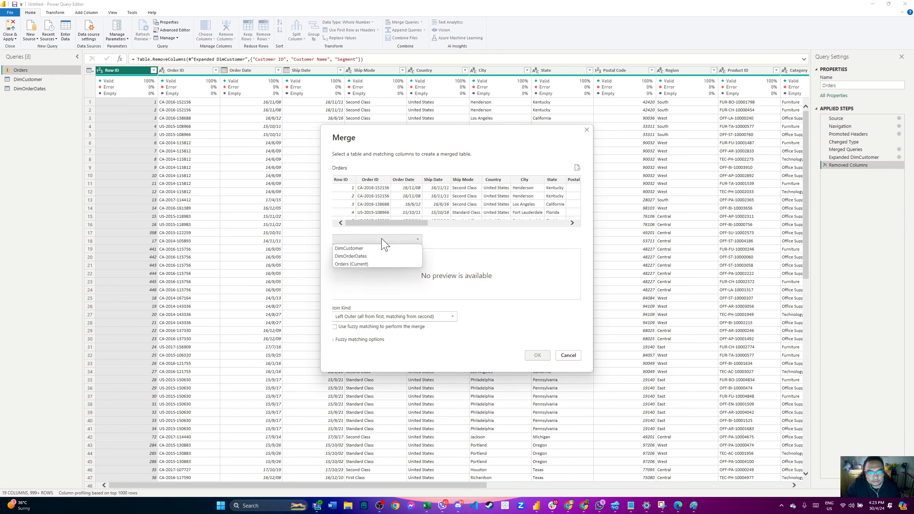
left_click(365, 255)
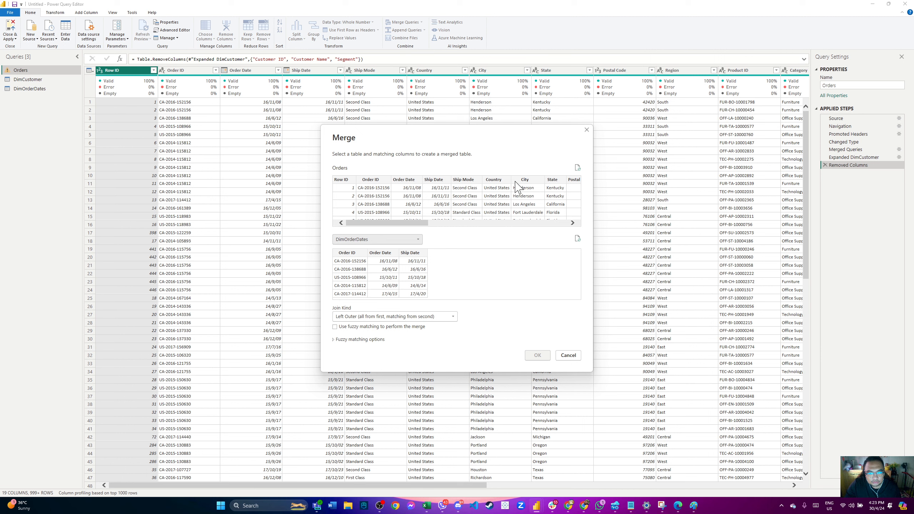
left_click(381, 181)
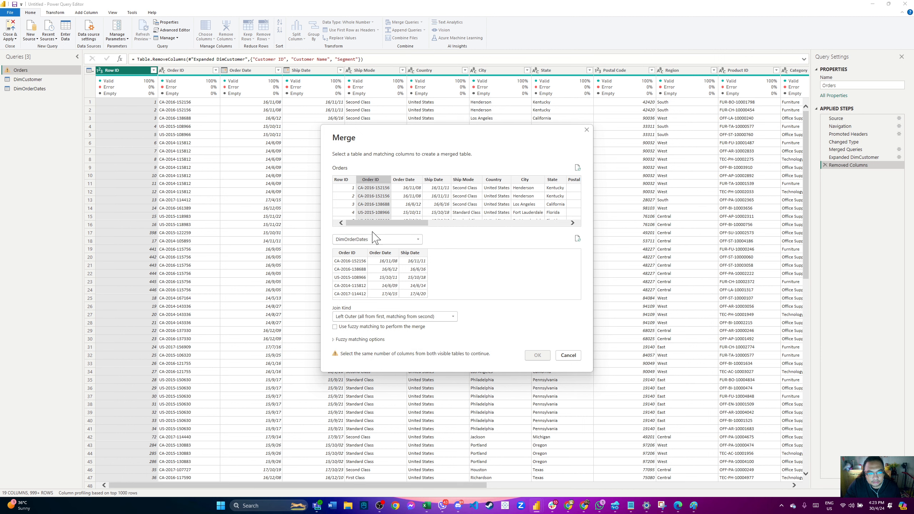
left_click(353, 253)
left_click(537, 355)
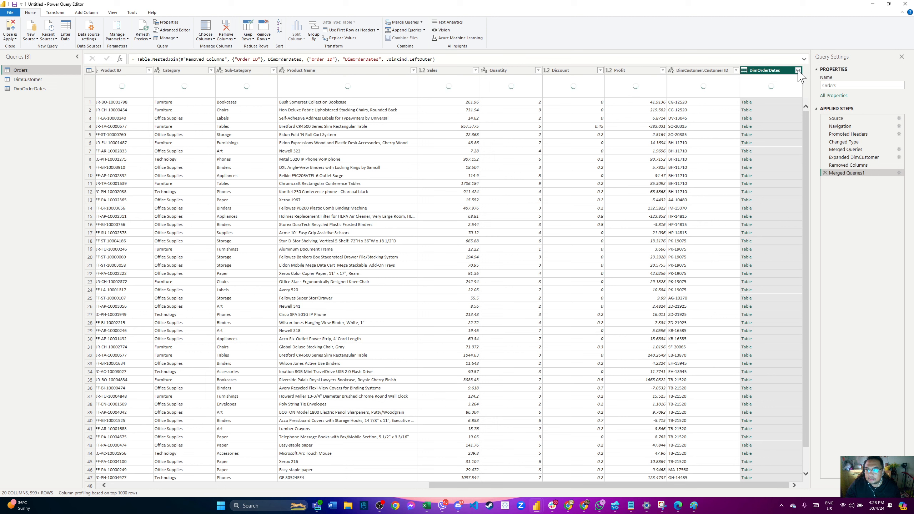
- Expand the merged DimOrderDates column in Orders to bring in only Order ID, keeping the original column name as prefix
left_click(799, 70)
left_click(685, 109)
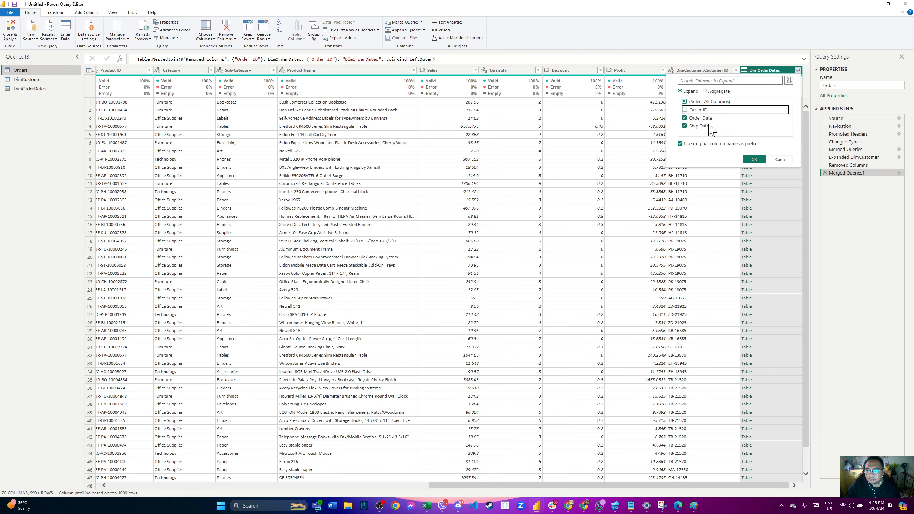
left_click(684, 102)
left_click(685, 110)
left_click(755, 160)
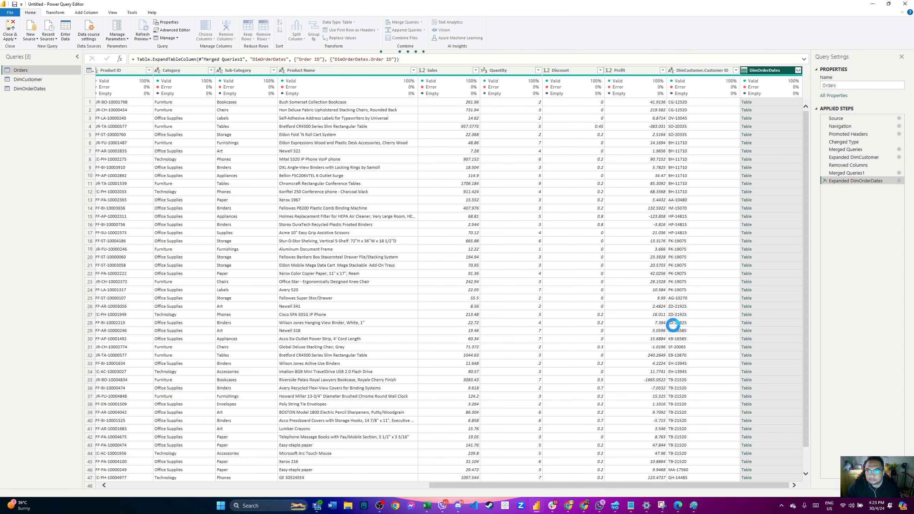
- Remove the original Order ID, Order Date and Ship Date columns from the Orders query
left_click_drag(553, 489, 231, 486)
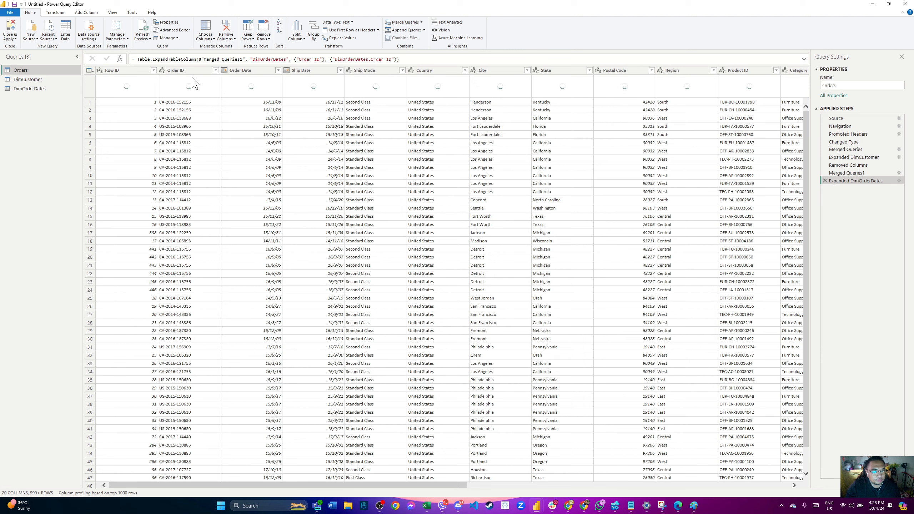
left_click(187, 71)
left_click(249, 70, "ctrl")
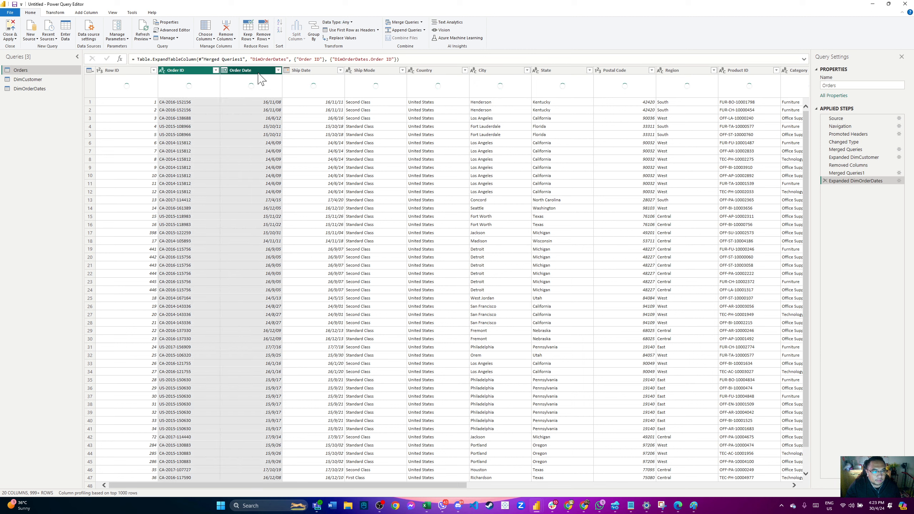
left_click(309, 70, "ctrl")
right_click(317, 72)
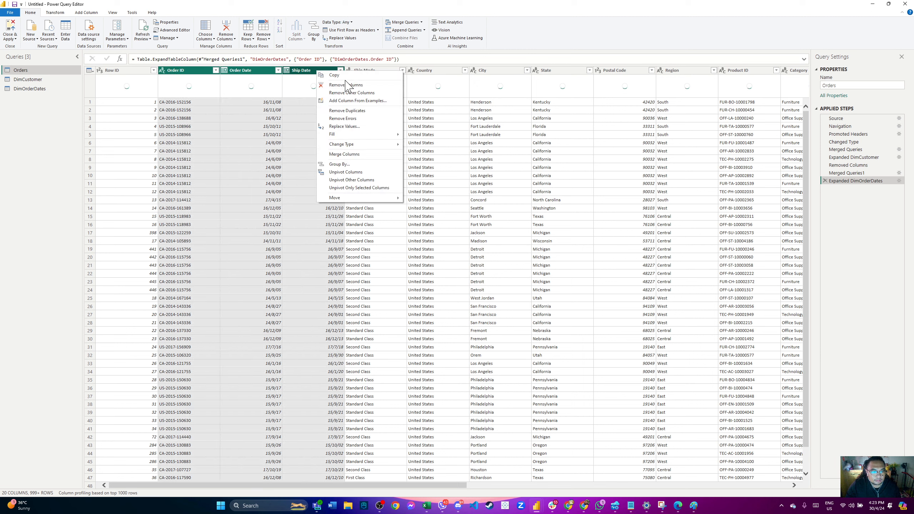
left_click(347, 85)
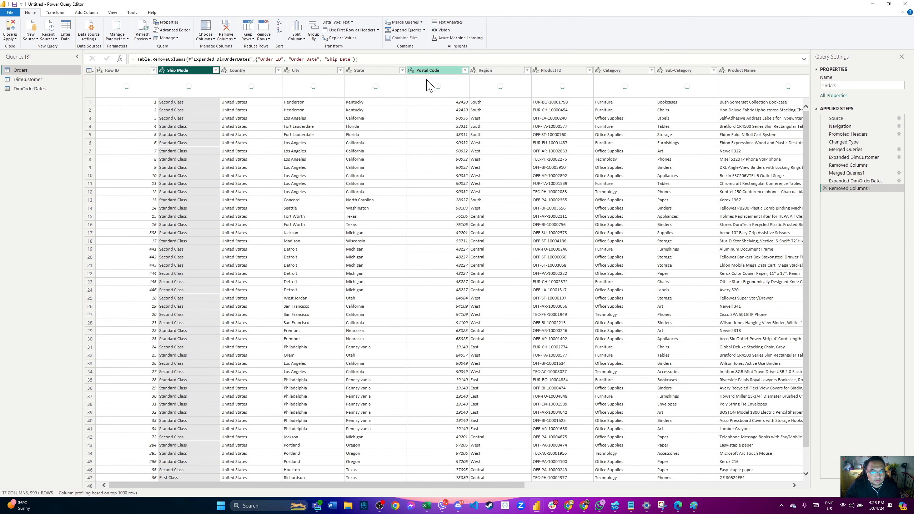
- Mark the Product ID, Category, Sub-Category and Product Name columns in Orders to review the fields for the product dimension
left_click_drag(378, 486, 523, 489)
left_click(367, 70)
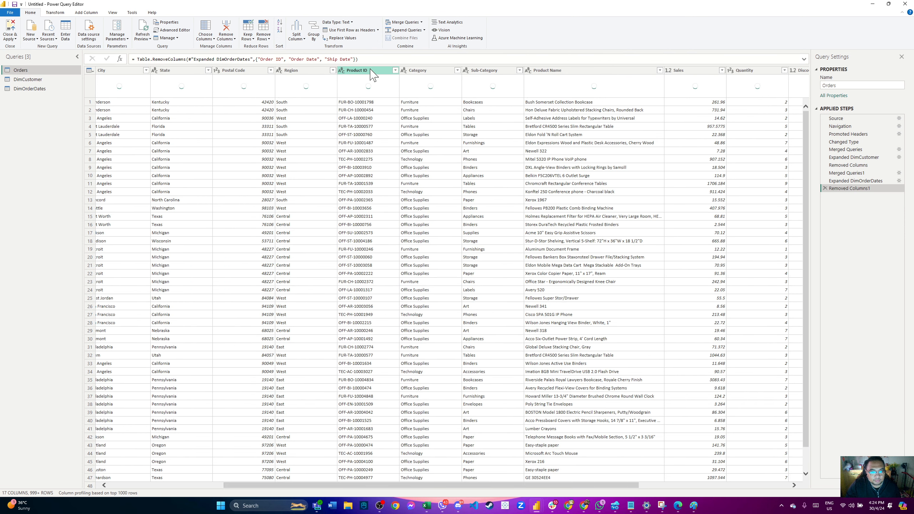
left_click(431, 72, "ctrl")
left_click(491, 72, "ctrl")
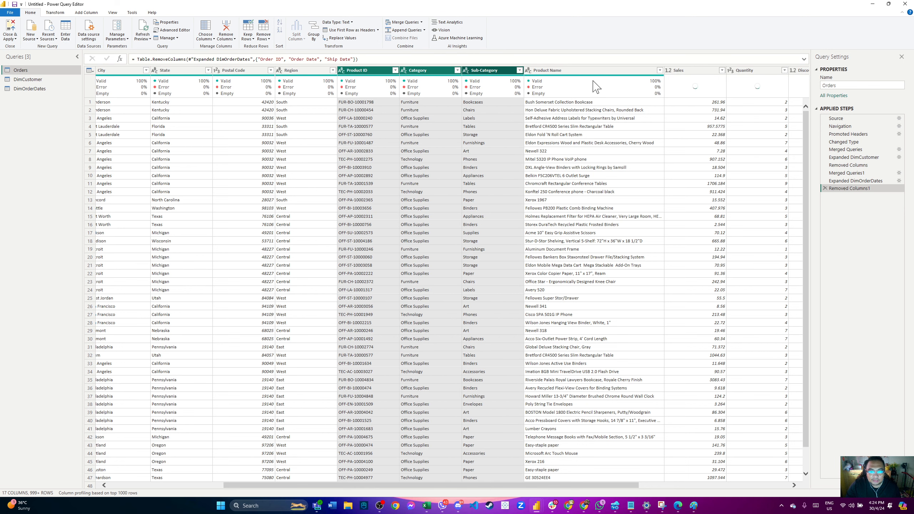
left_click(583, 71, "ctrl")
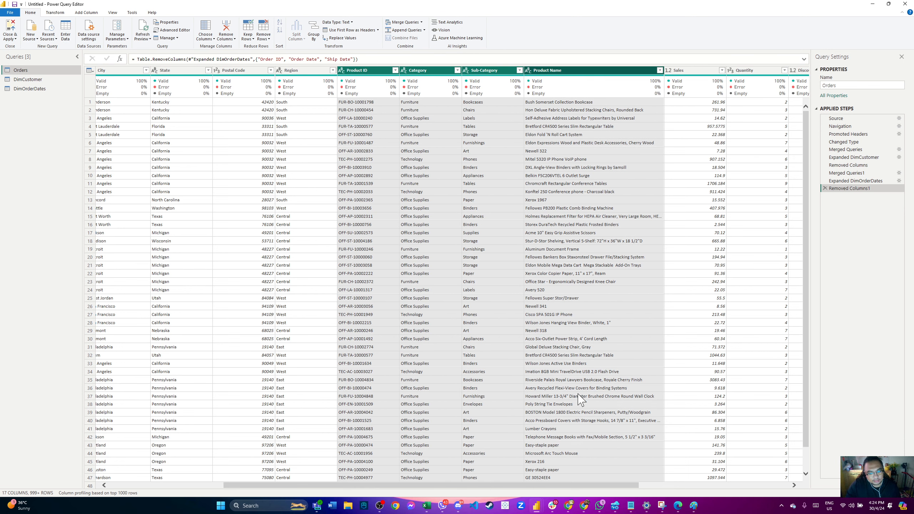
left_click_drag(496, 491, 381, 486)
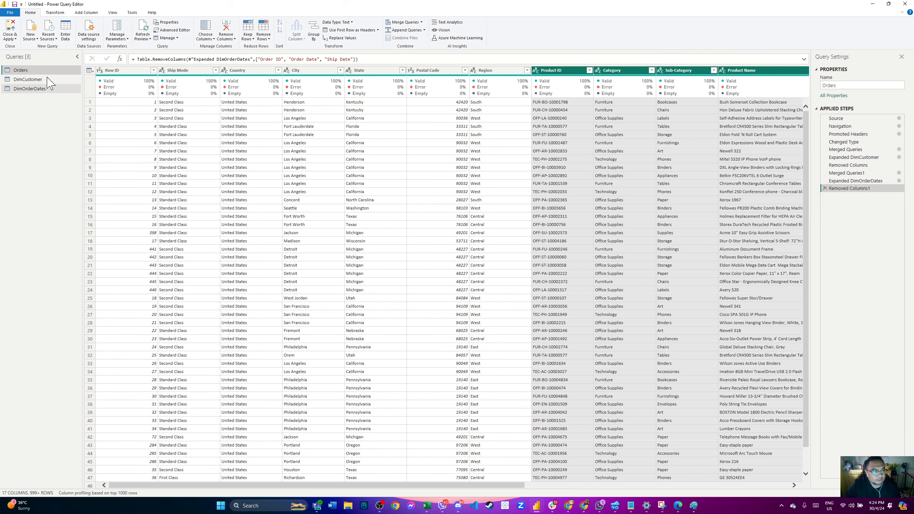
- Duplicate the Orders query and rename the copy as DimProducts
right_click(34, 74)
left_click(63, 131)
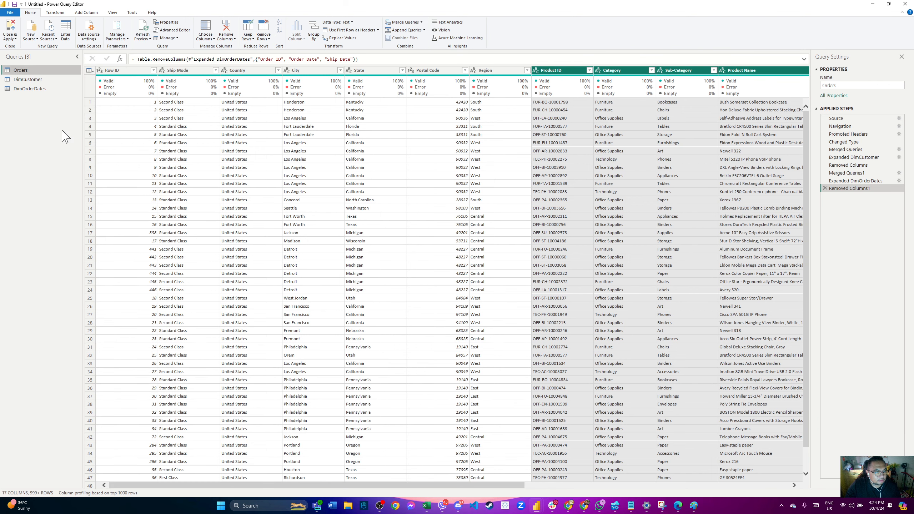
right_click(54, 96)
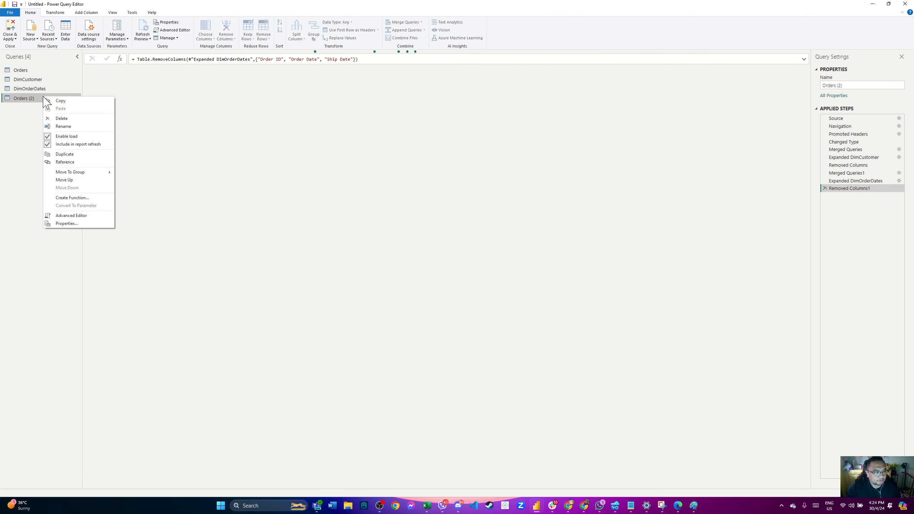
left_click(62, 128)
type("DimProducts")
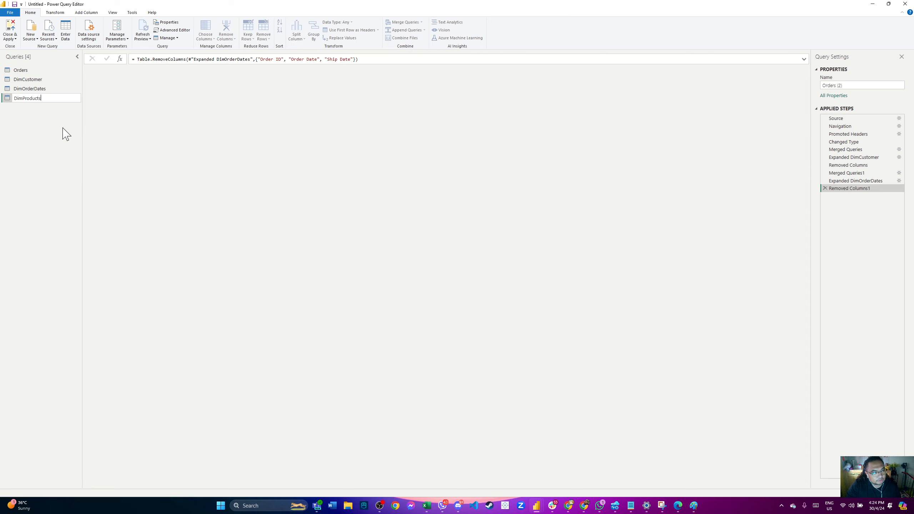
key("Return")
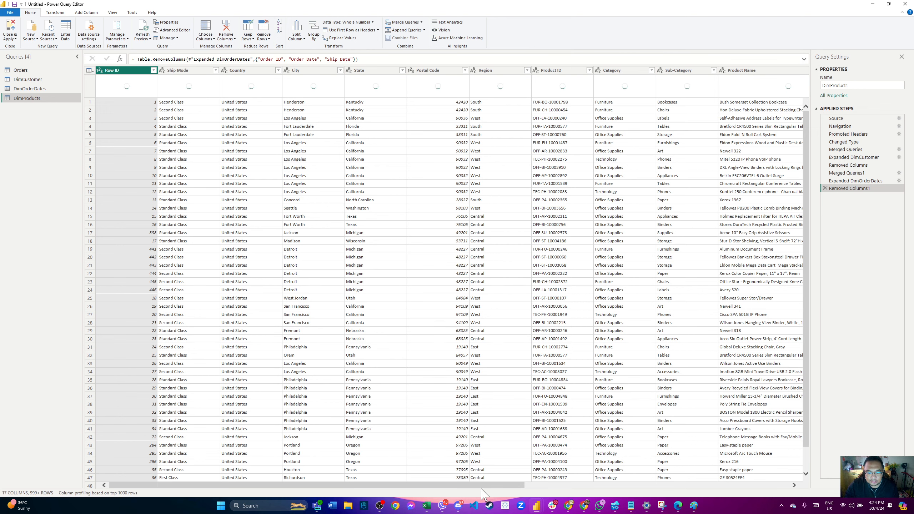
- Keep only Product ID, Category, Sub-Category and Product Name in DimProducts, and remove duplicate rows based on Product ID
left_click_drag(482, 488, 598, 491)
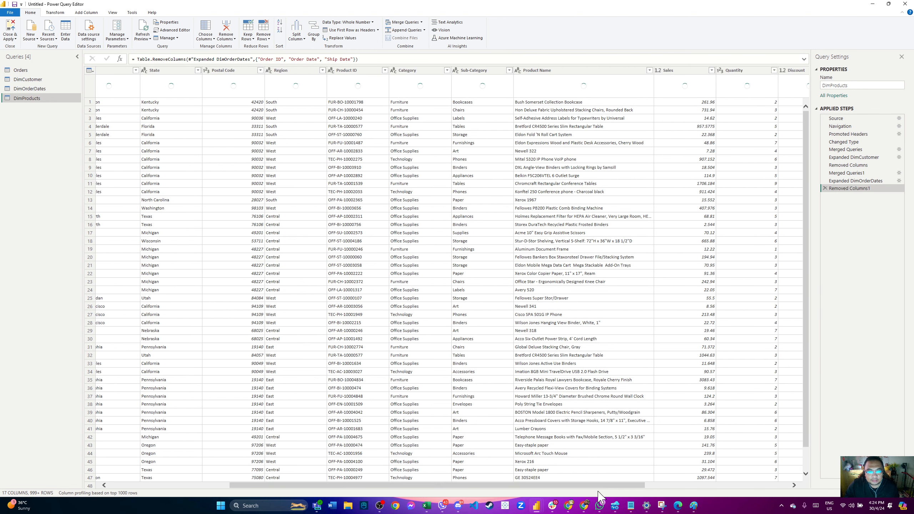
left_click(370, 76, "shift")
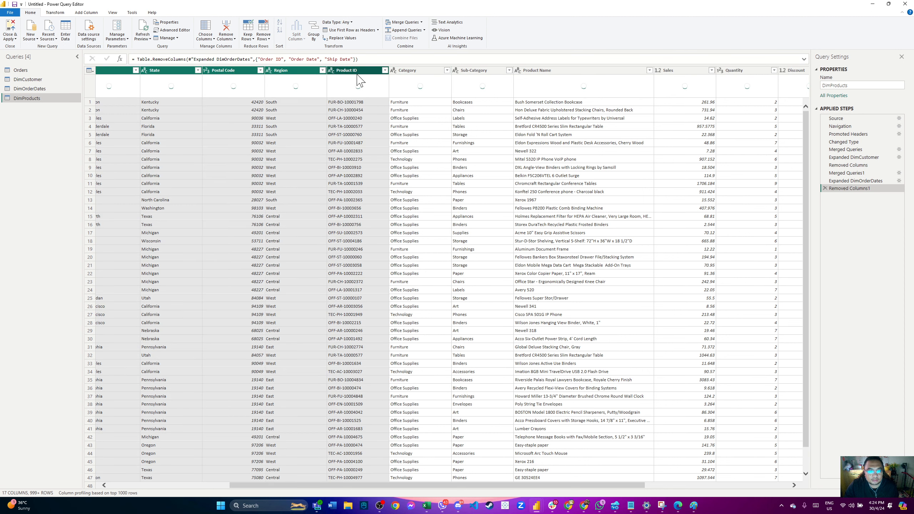
left_click(361, 74)
left_click(413, 74, "ctrl")
left_click(476, 75, "ctrl")
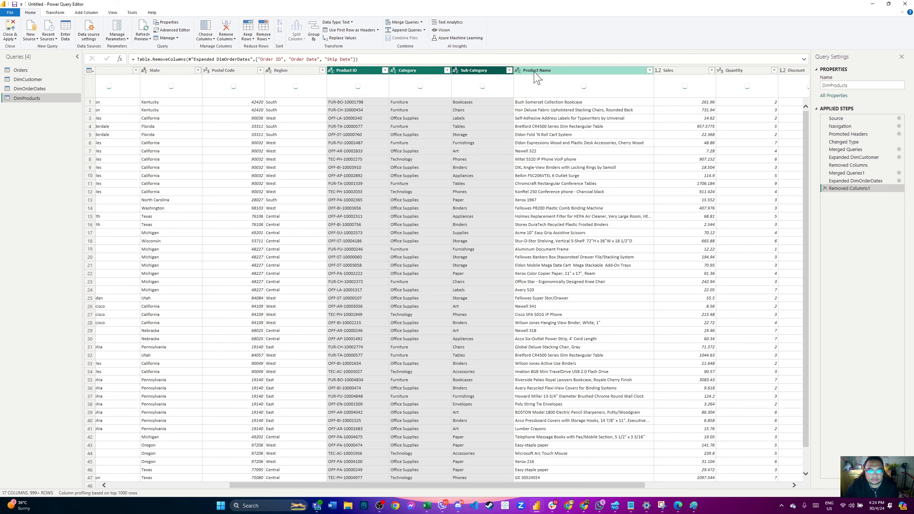
left_click(541, 75, "ctrl")
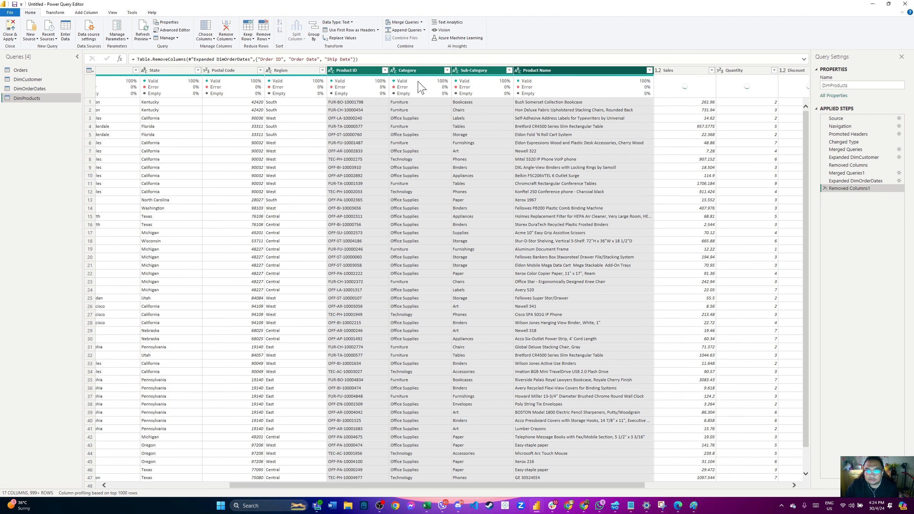
right_click(581, 76)
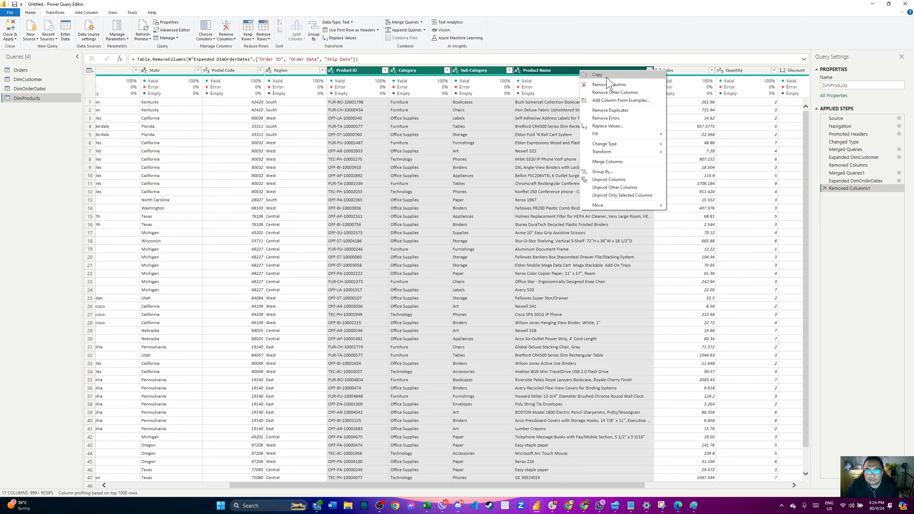
key("Escape")
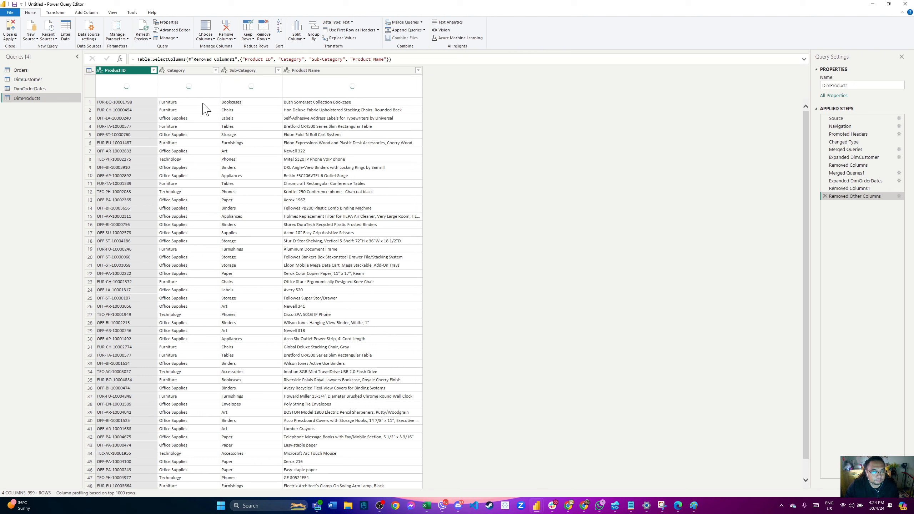
right_click(137, 73)
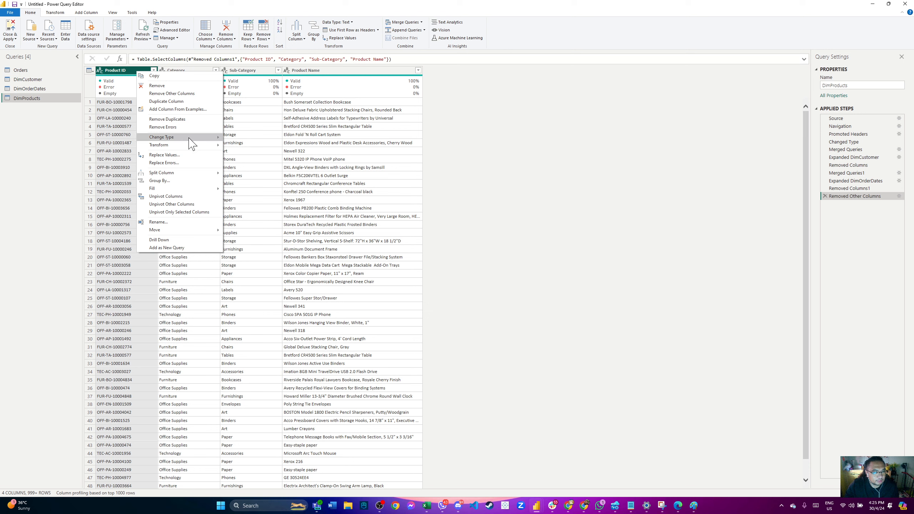
left_click(179, 121)
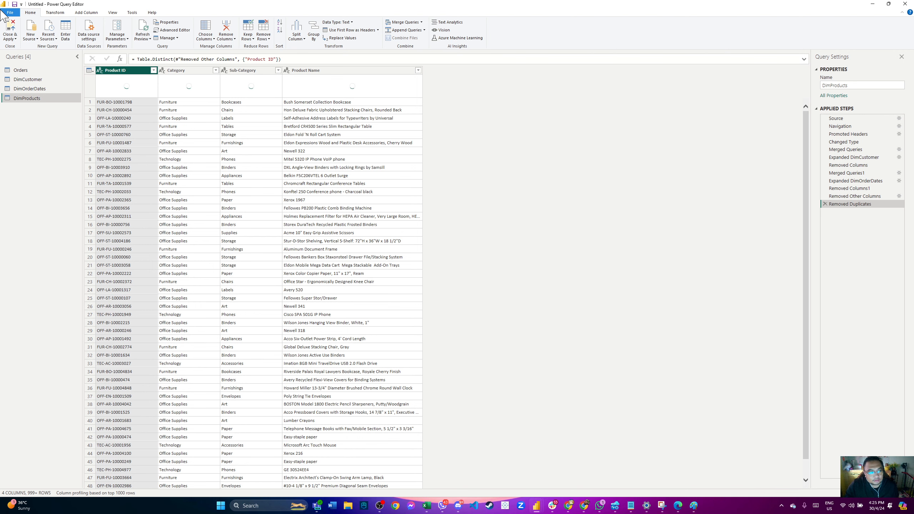
- Merge the Orders query with DimProducts on the Product ID column, using a left outer join
left_click(17, 71)
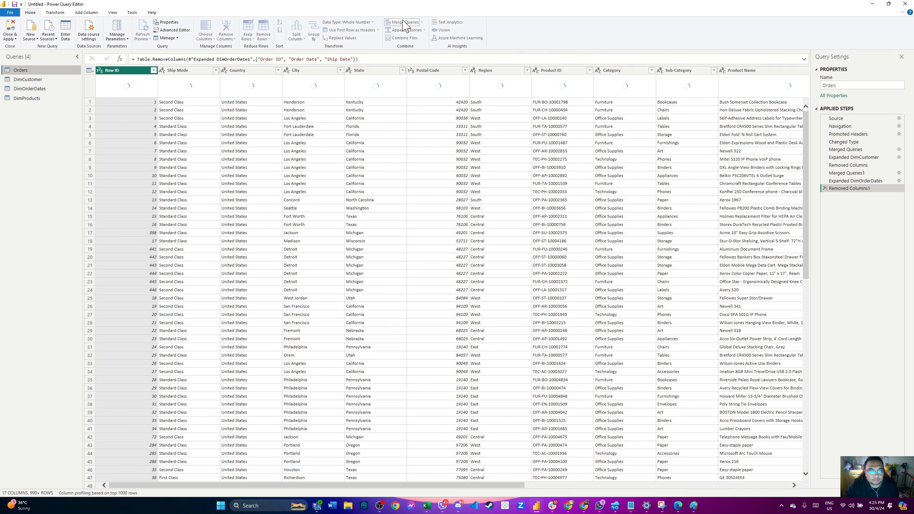
left_click(405, 22)
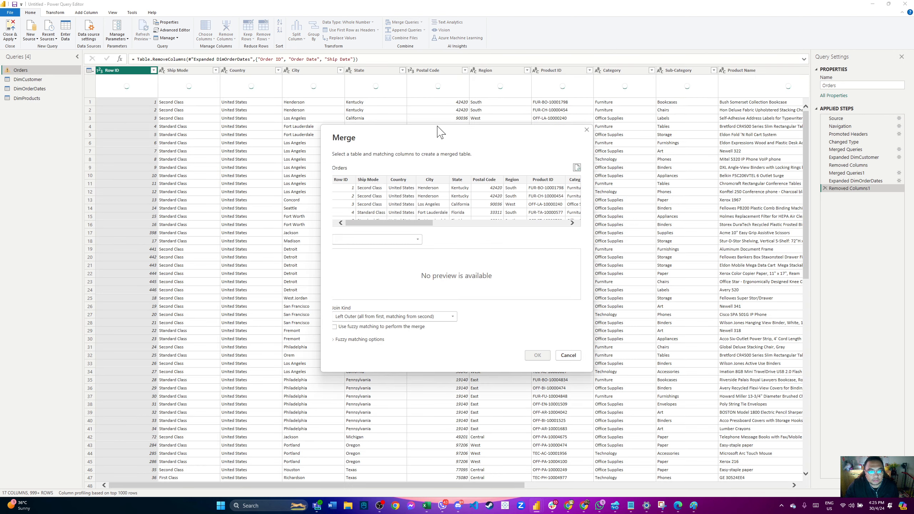
left_click(413, 240)
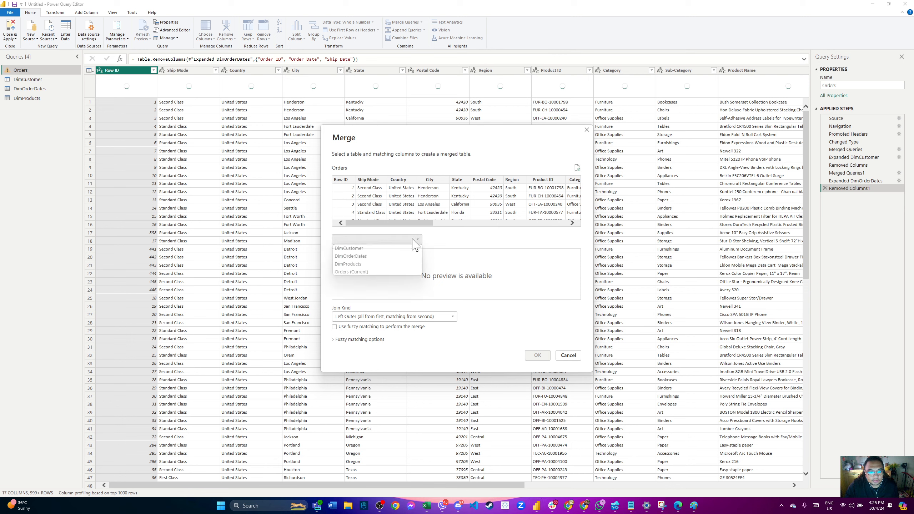
left_click(385, 263)
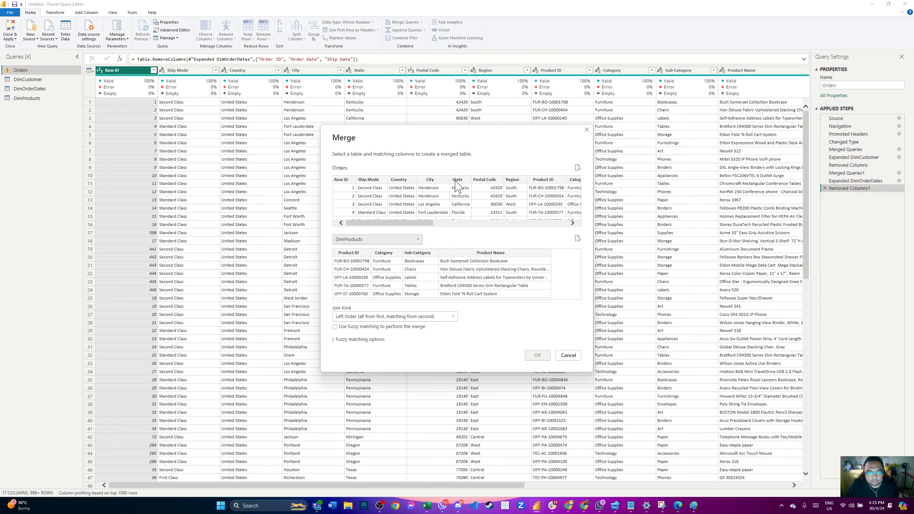
left_click(542, 180)
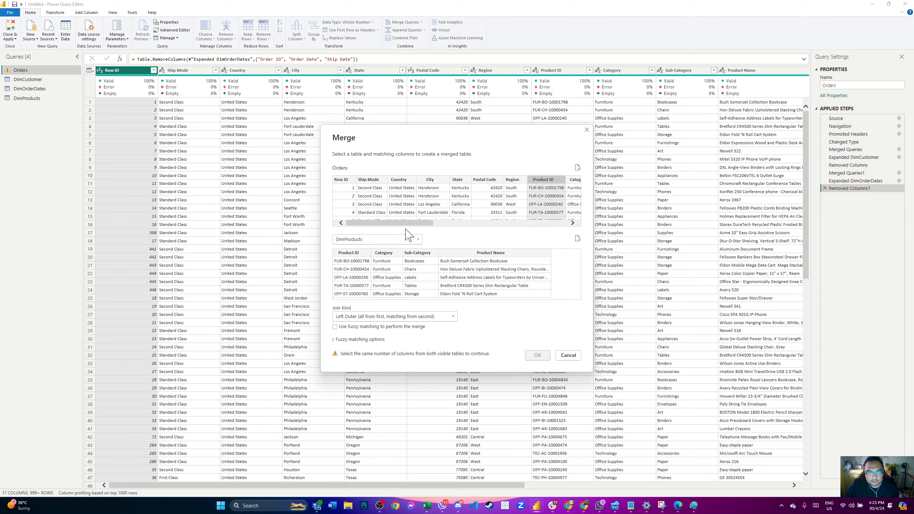
left_click(357, 254)
left_click(537, 356)
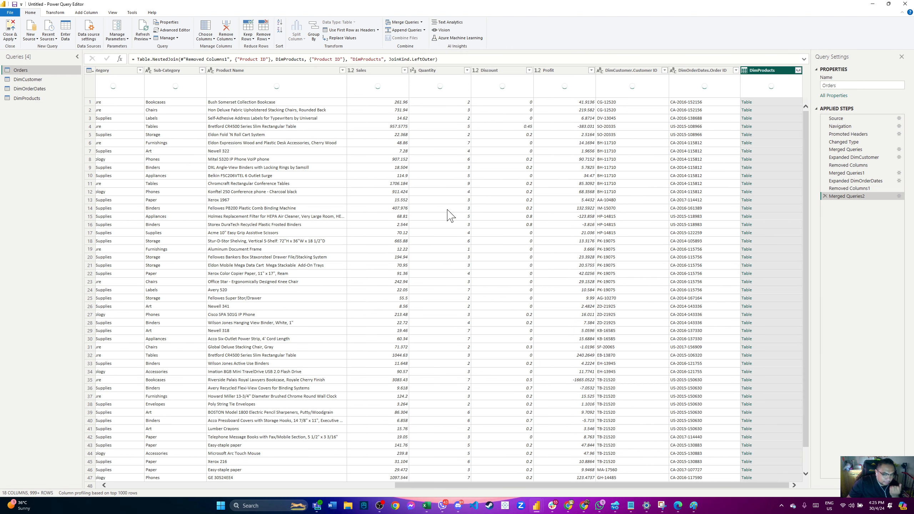
- Expand the merged DimProducts column in Orders to bring in only Product ID, with the original column name as prefix
left_click(798, 70)
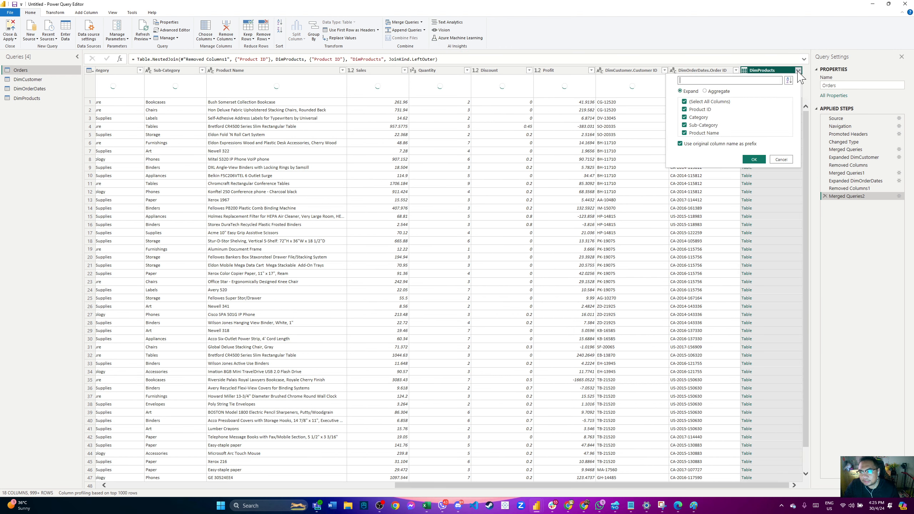
left_click(691, 102)
left_click(694, 111)
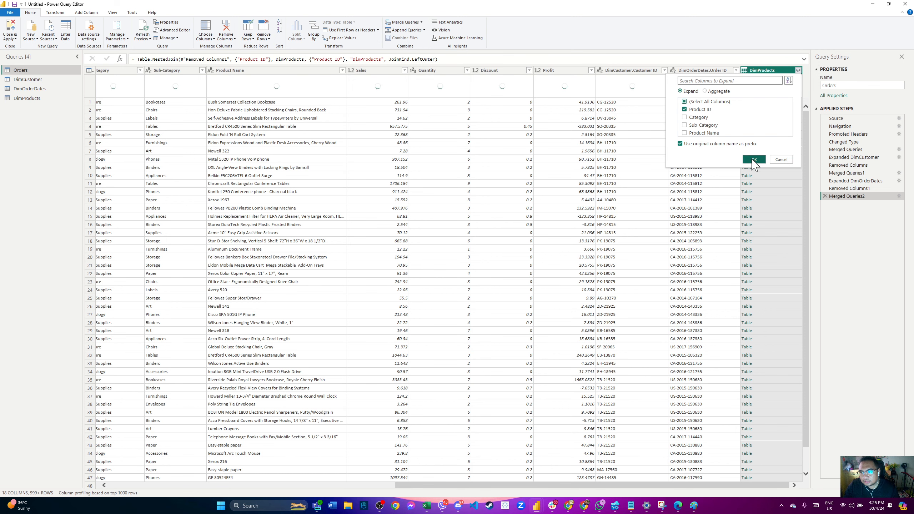
left_click(754, 160)
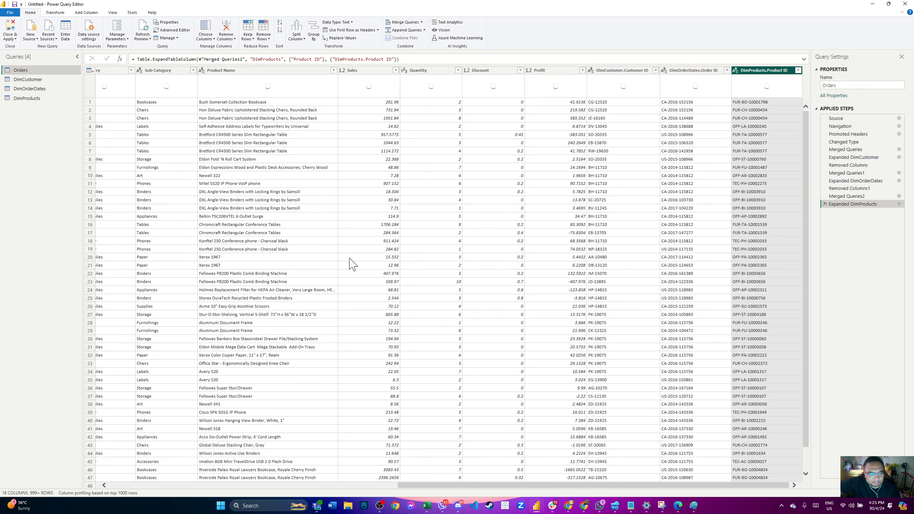
- Remove the original Product ID, Category, Sub-Category and Product Name columns from the Orders query
left_click_drag(511, 485, 174, 483)
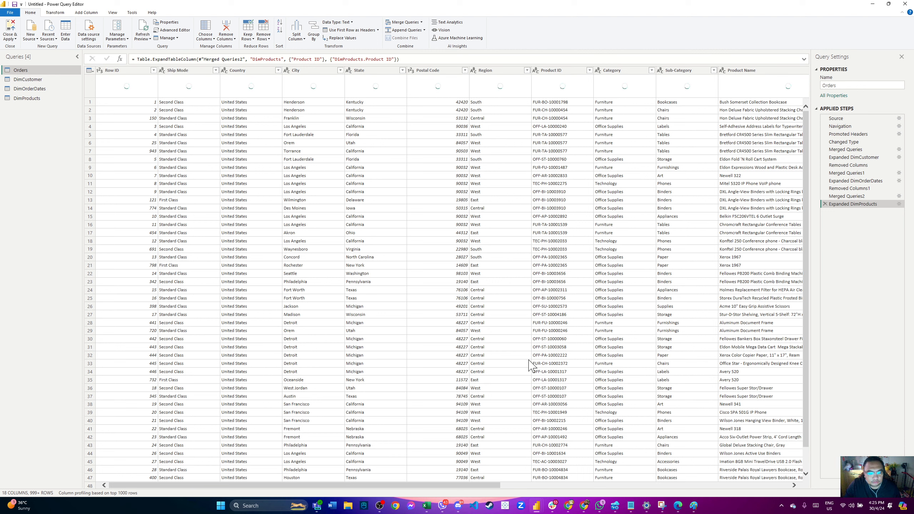
left_click(576, 71)
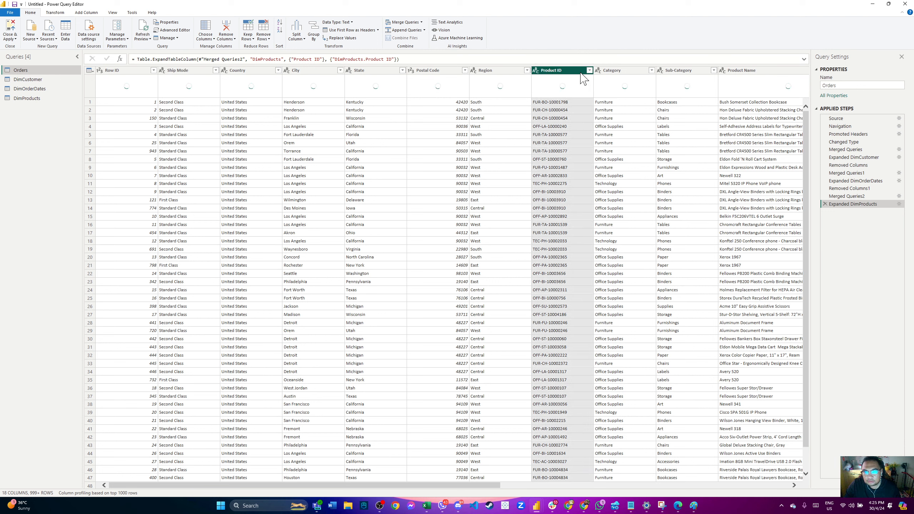
left_click(752, 71, "shift")
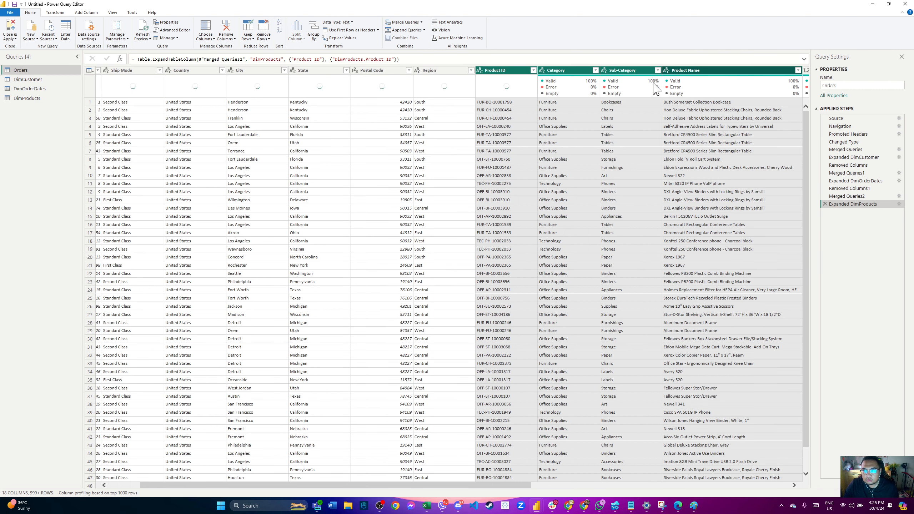
right_click(712, 72)
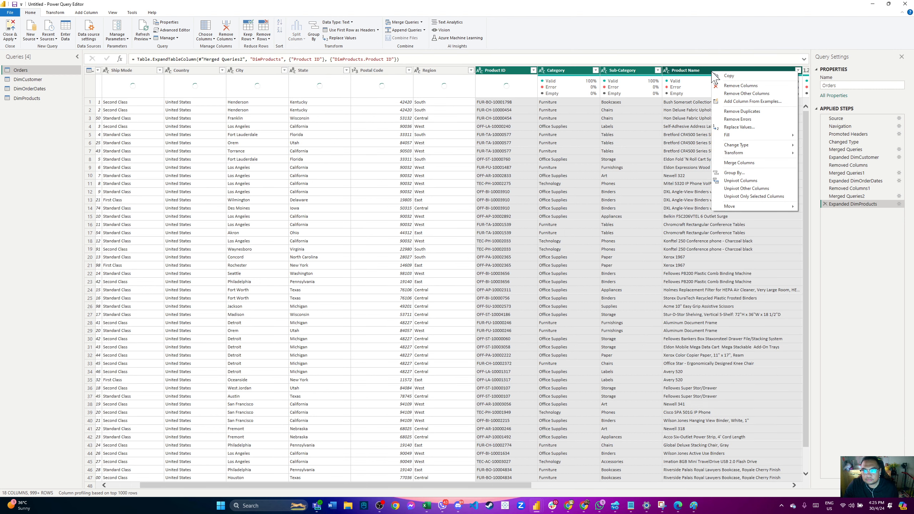
left_click(740, 85)
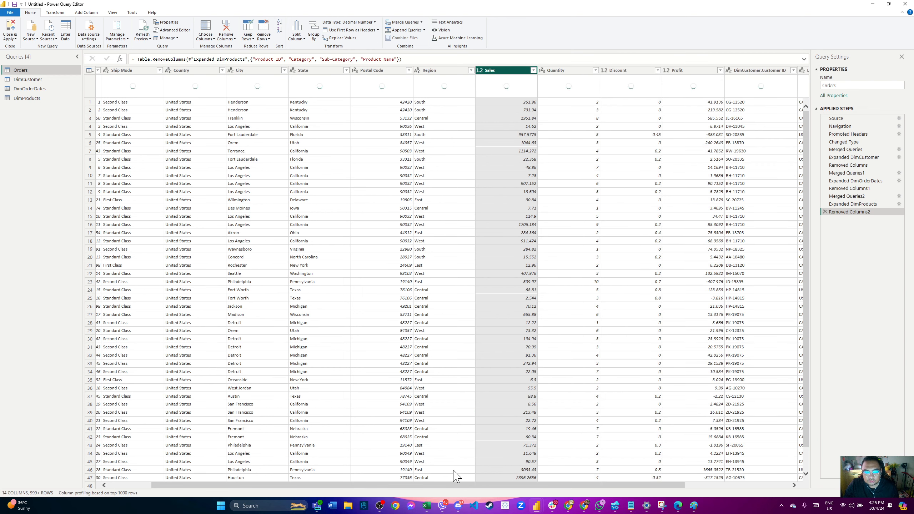
left_click_drag(446, 486, 259, 486)
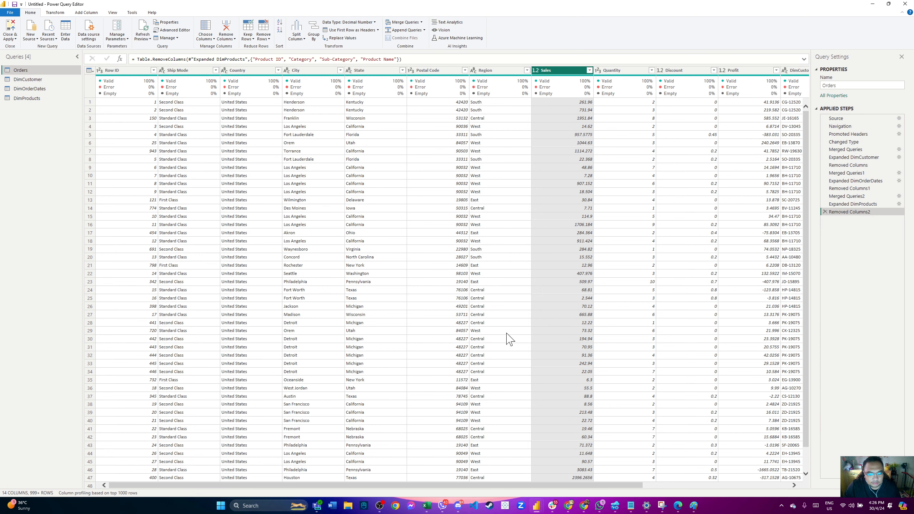
- Switch to Snipping Tool and examine the reference star schema with its fact table and dimensions at full size
left_click(664, 509)
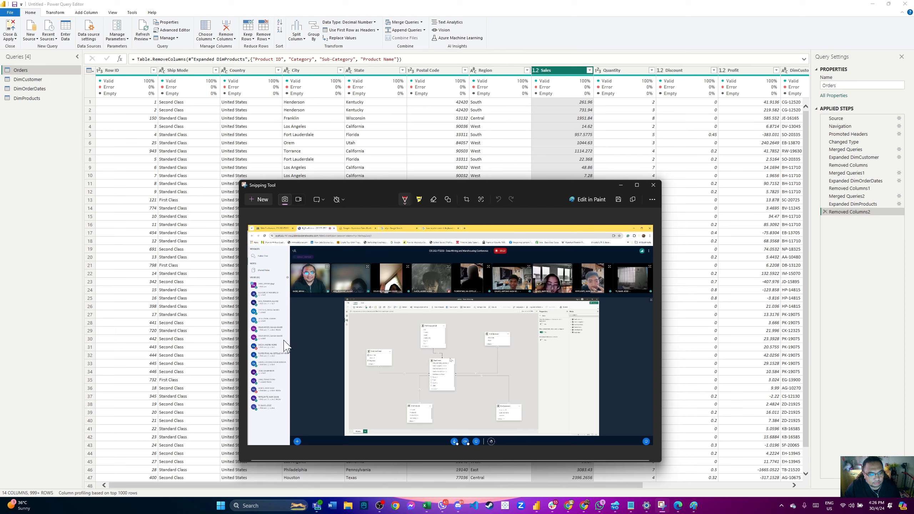
double_click(630, 186)
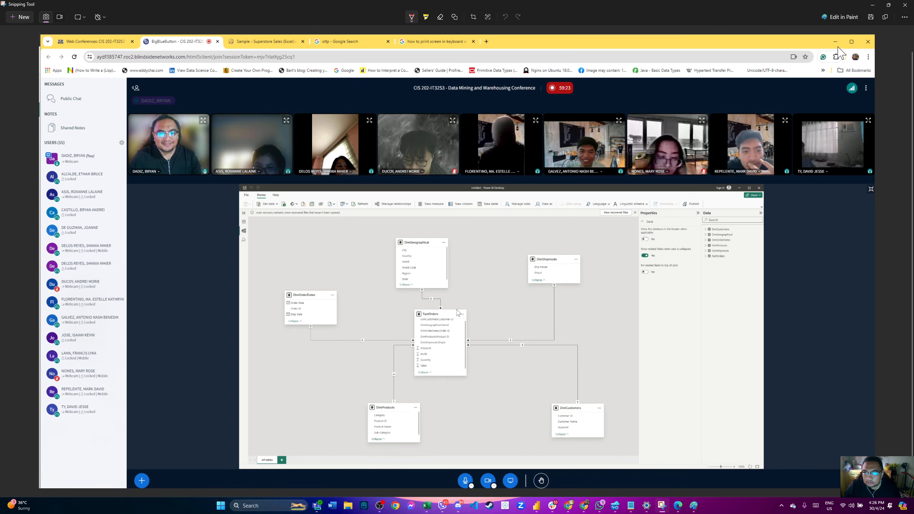
left_click(872, 5)
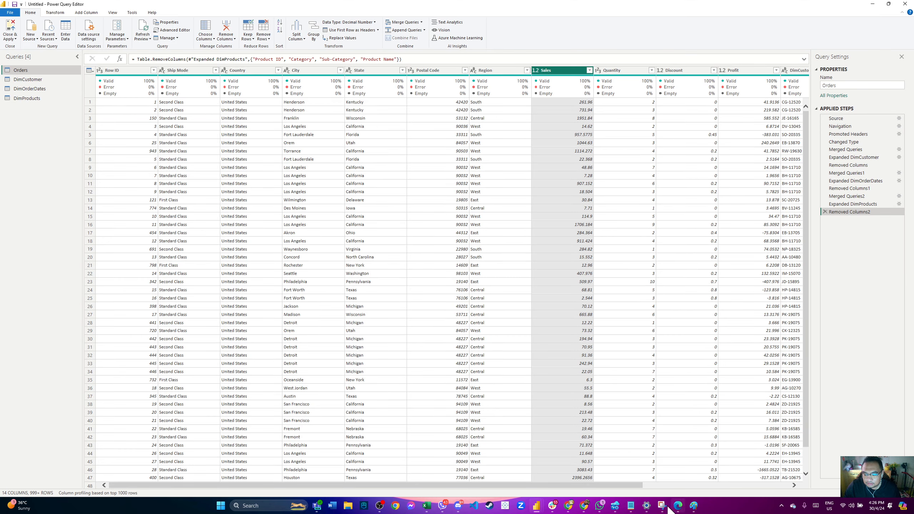
- Switch to the Paint schema sketch and label the unnamed Dim box Ship, returning to Power Query Editor when finished
left_click(694, 506)
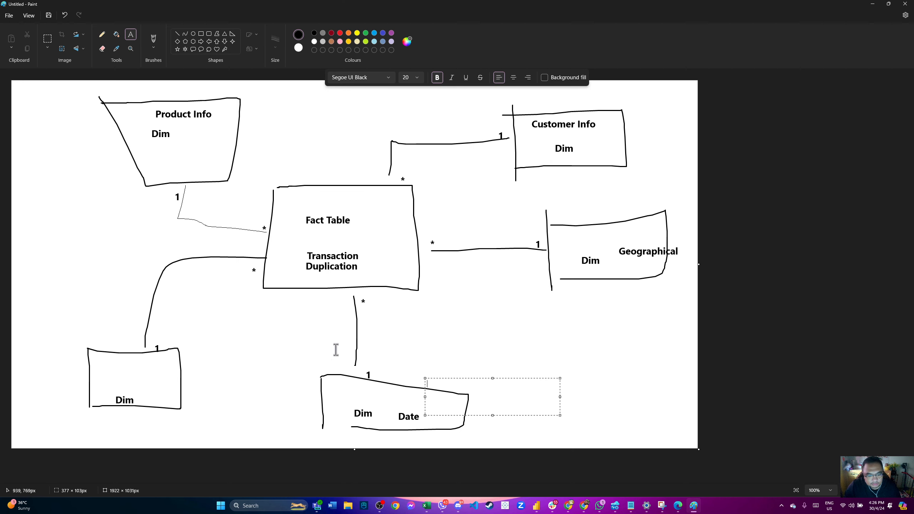
left_click(116, 377)
left_click(114, 370)
type("Sn")
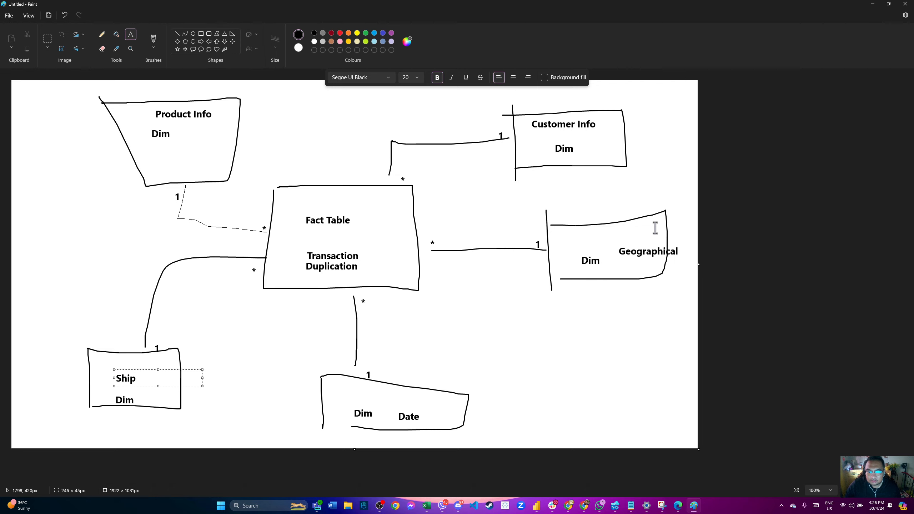
left_click(561, 318)
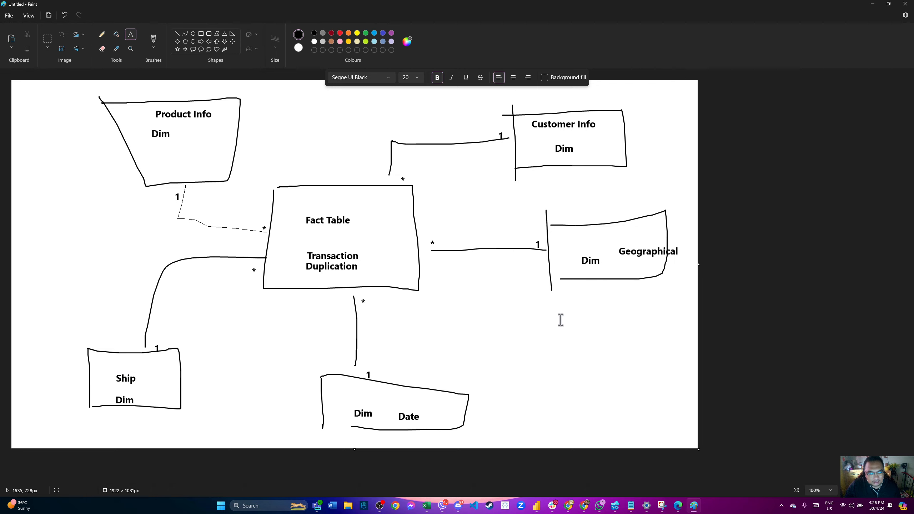
left_click(872, 5)
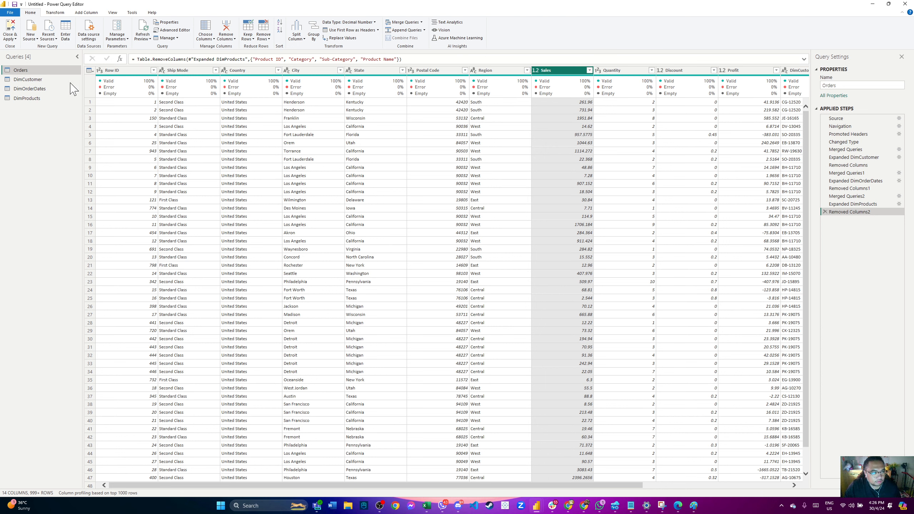
- Duplicate the Orders query and rename the copy as DimShipment
right_click(50, 71)
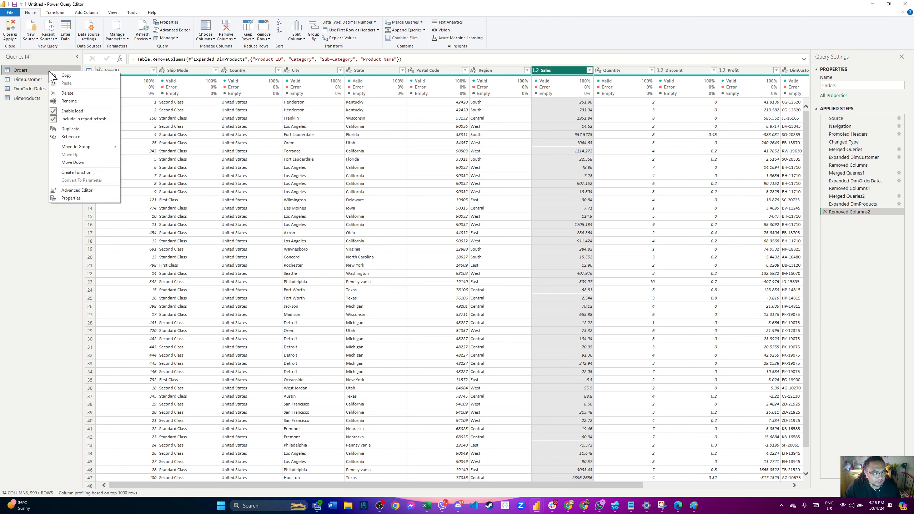
left_click(58, 129)
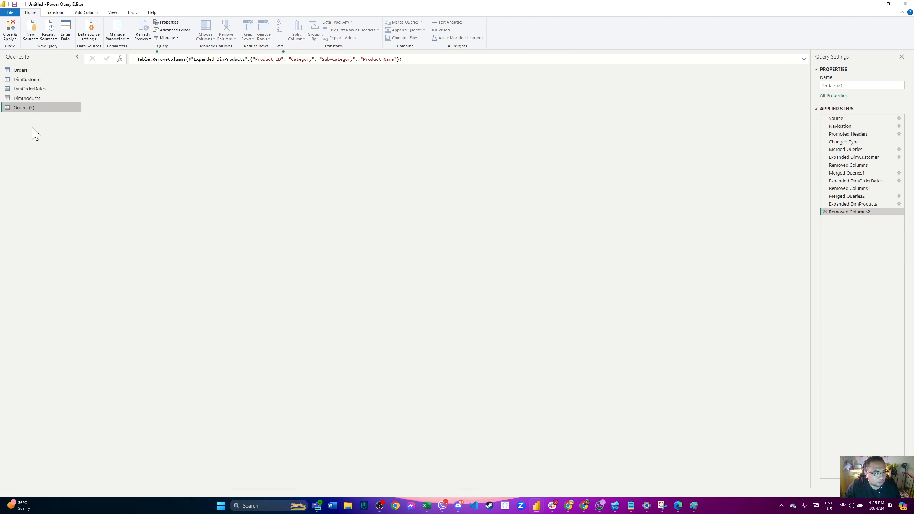
right_click(34, 109)
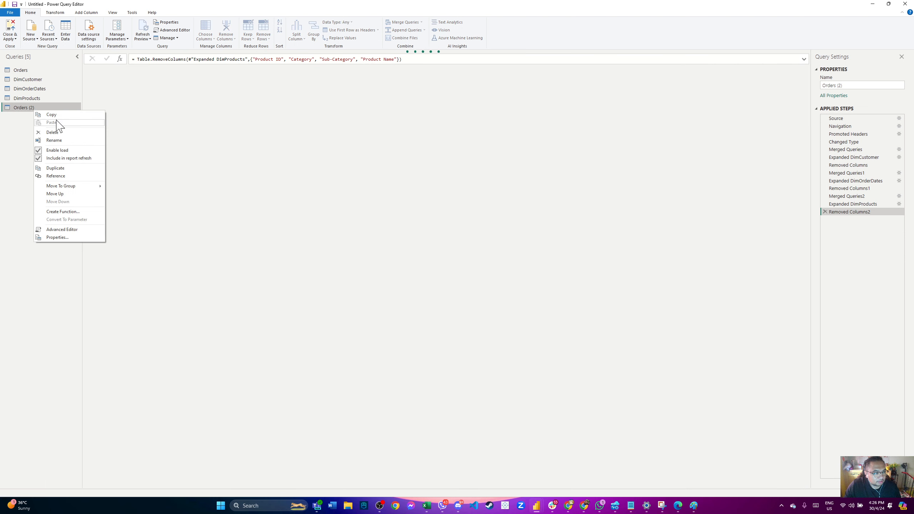
left_click(55, 140)
type("Shi")
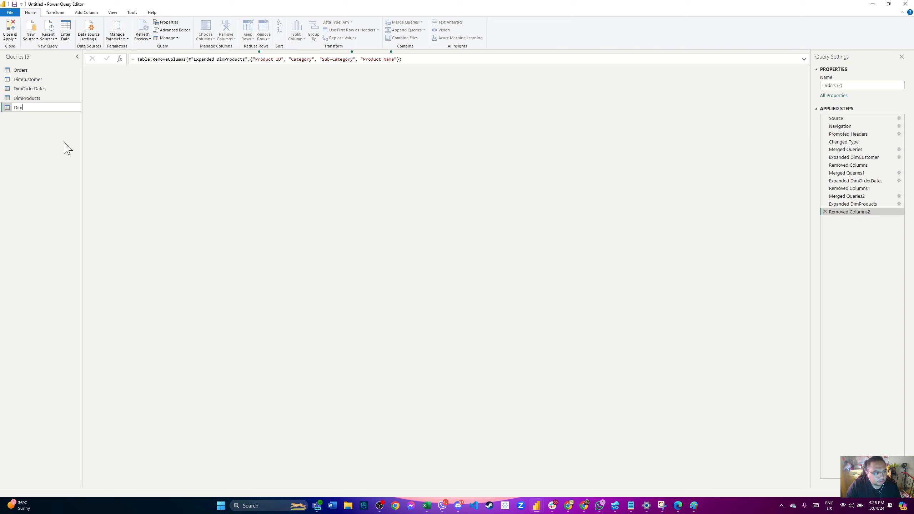
type("ipment")
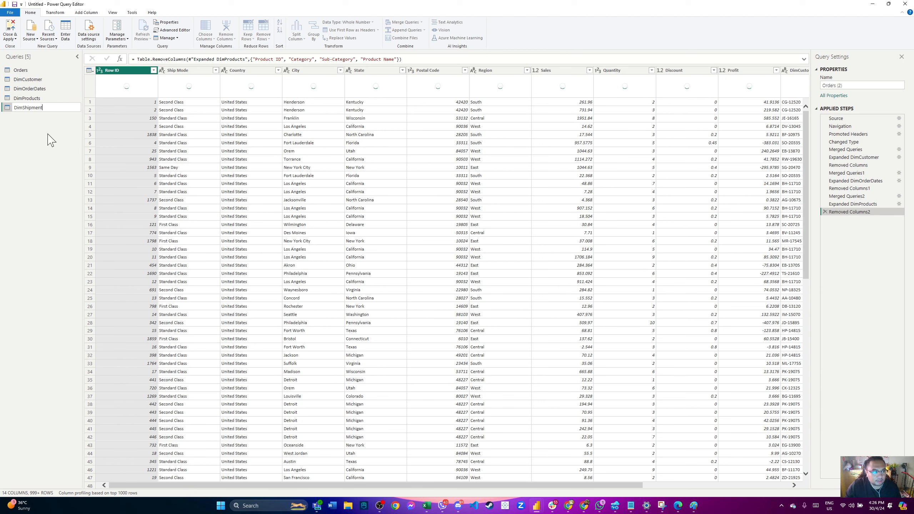
- Keep only the Ship Mode column in the DimShipment query and remove its duplicate rows
left_click(52, 140)
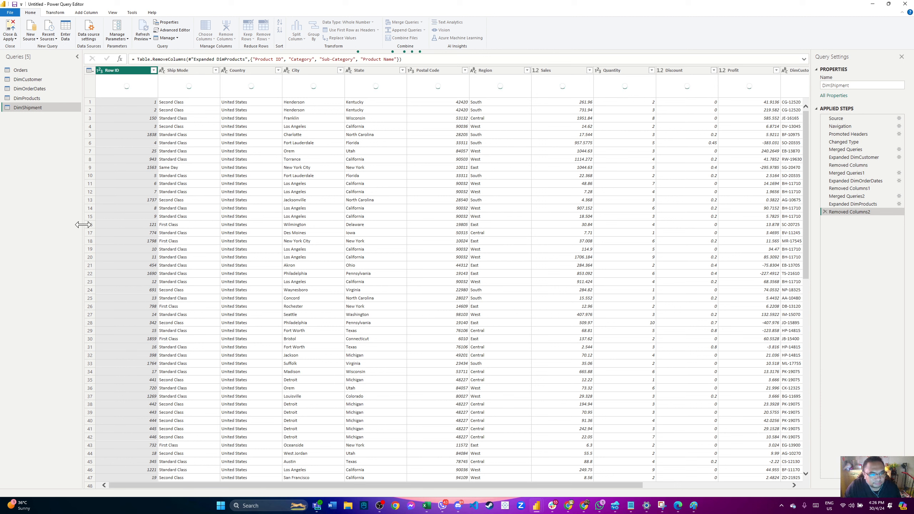
left_click(196, 72)
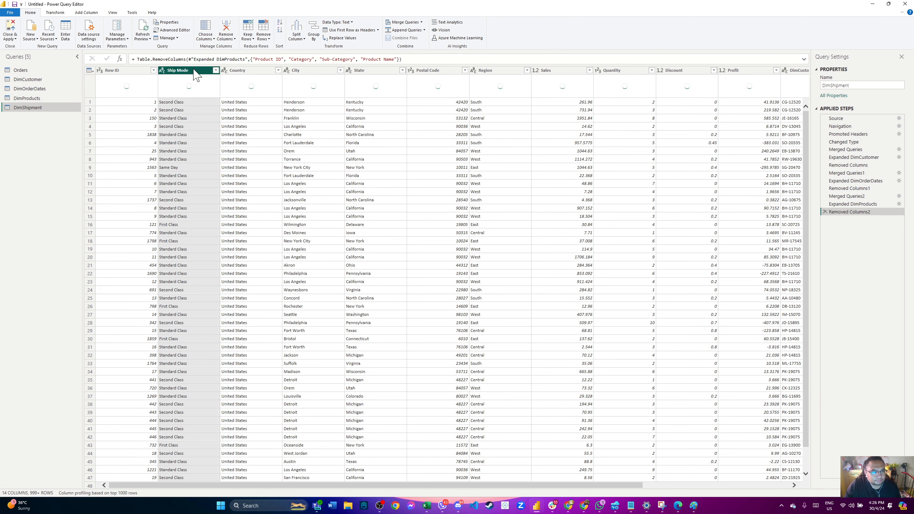
right_click(196, 71)
left_click(222, 93)
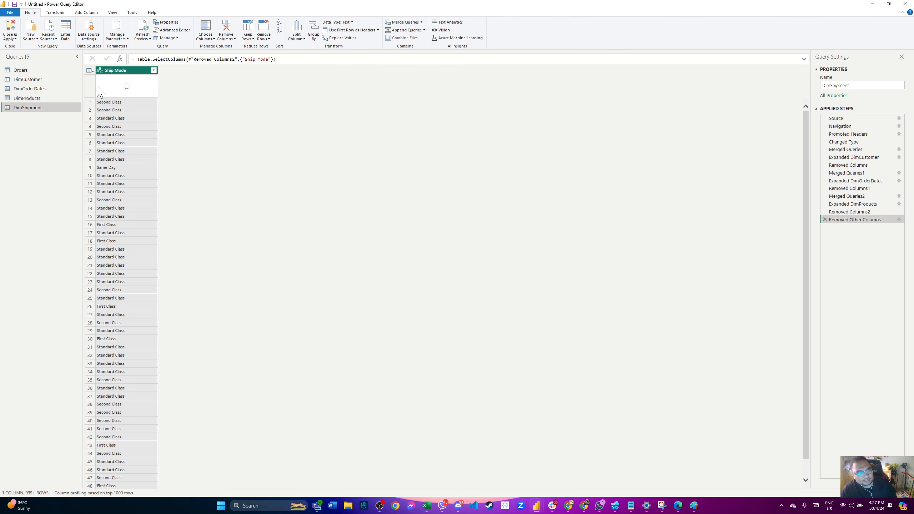
right_click(137, 74)
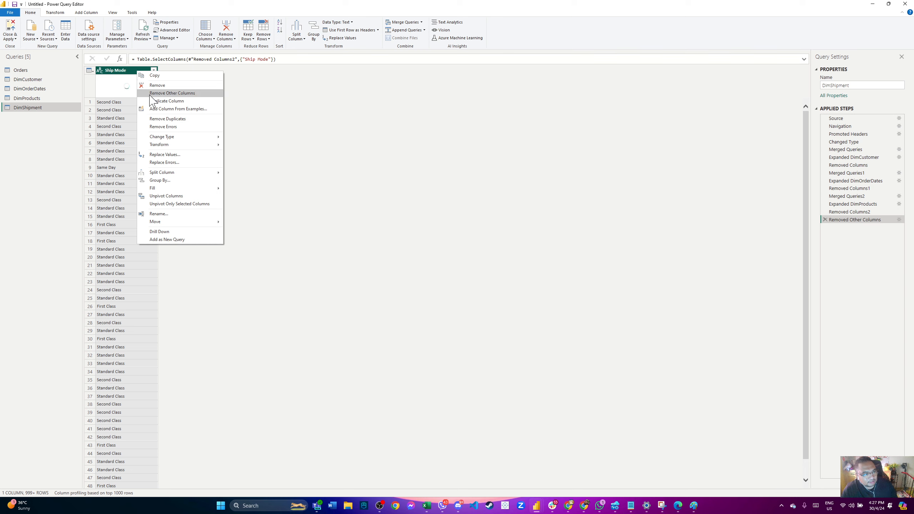
left_click(172, 118)
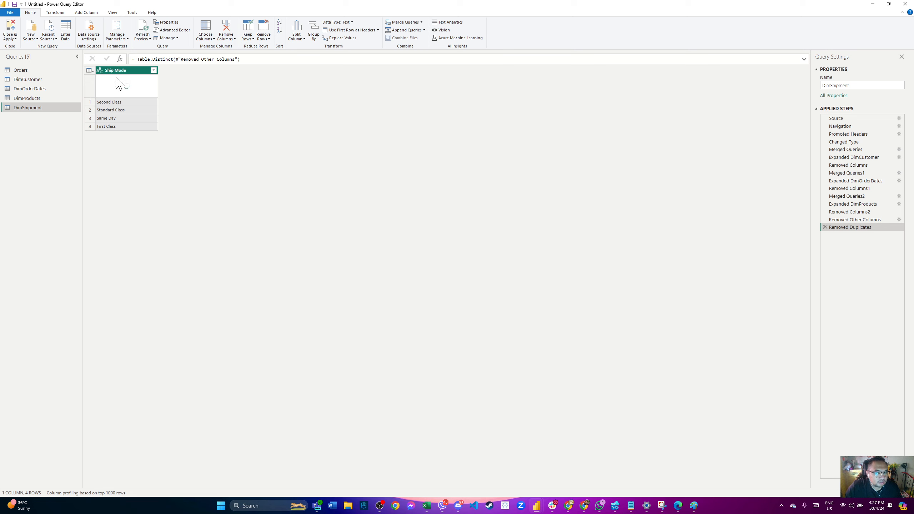
- Add an index column starting from 1 to DimShipment and rename it ShipmentID
left_click(90, 13)
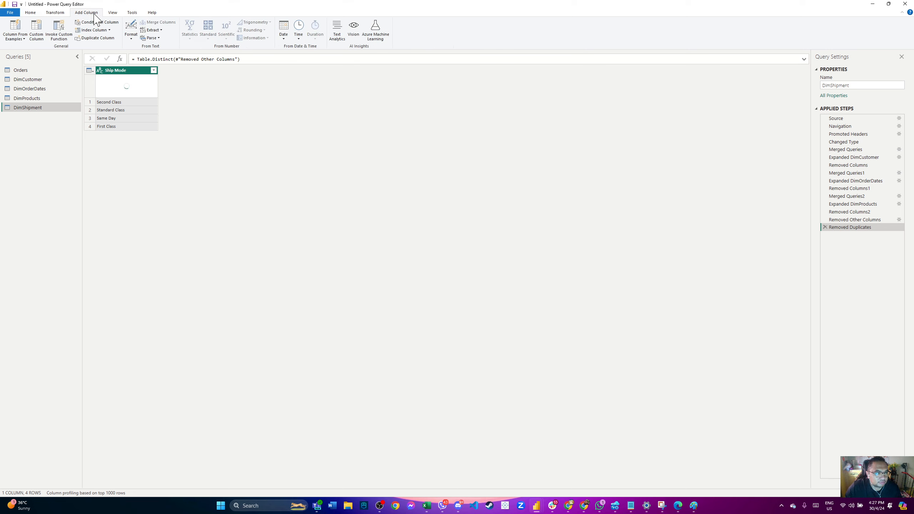
left_click(109, 30)
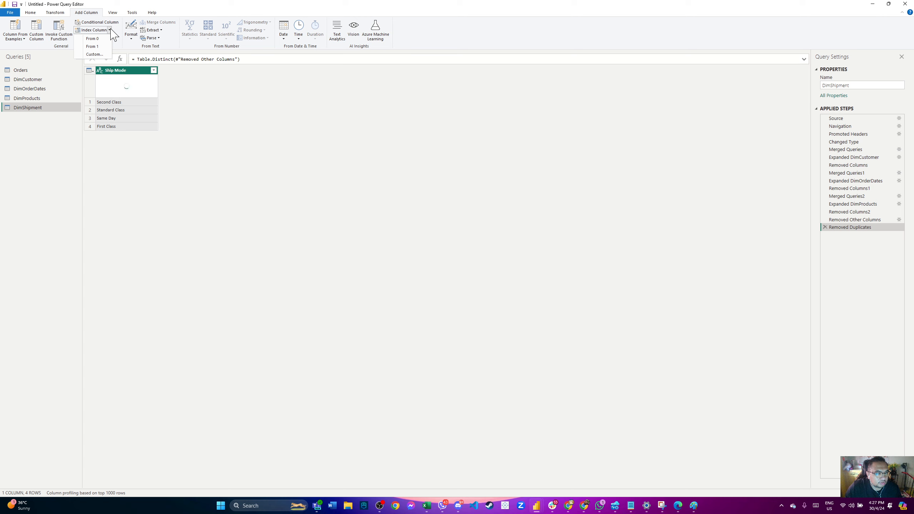
left_click(101, 47)
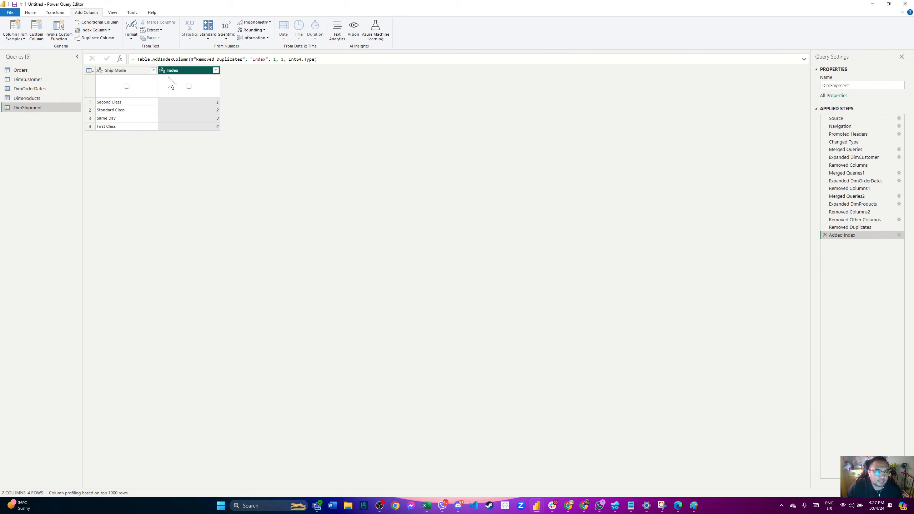
right_click(178, 76)
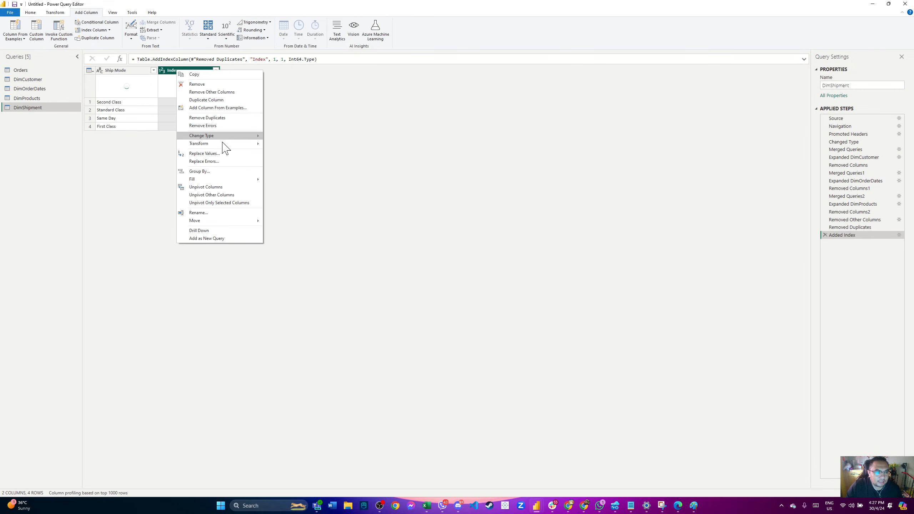
left_click(213, 213)
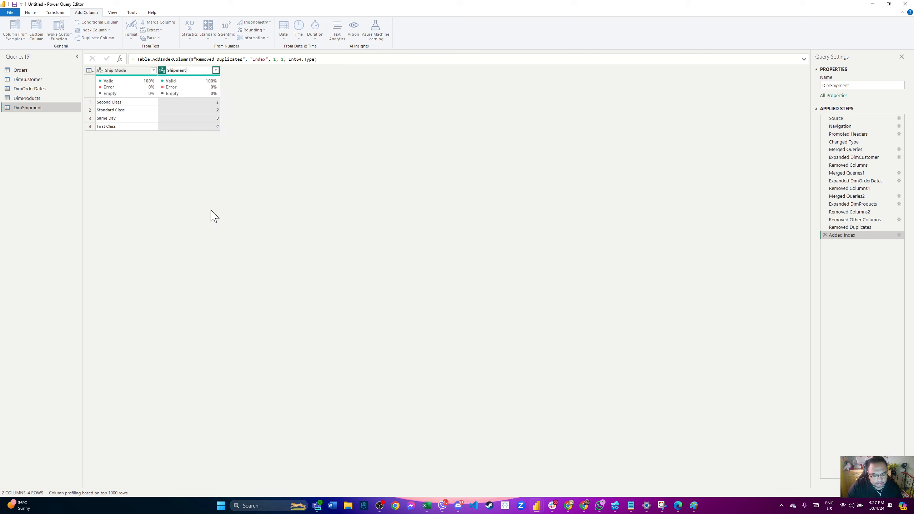
type("ipmentID")
key("Return")
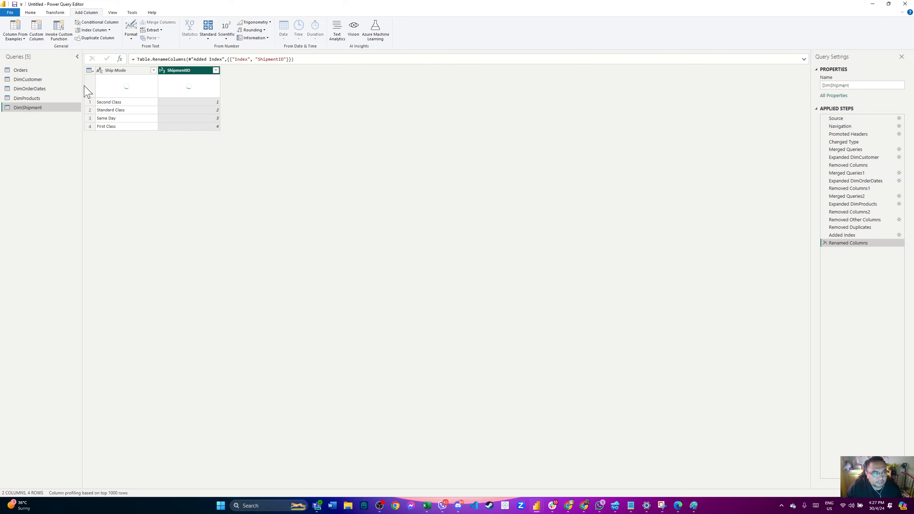
- Merge the Orders query with DimShipment, matching on Ship Mode with a left outer join
left_click(33, 75)
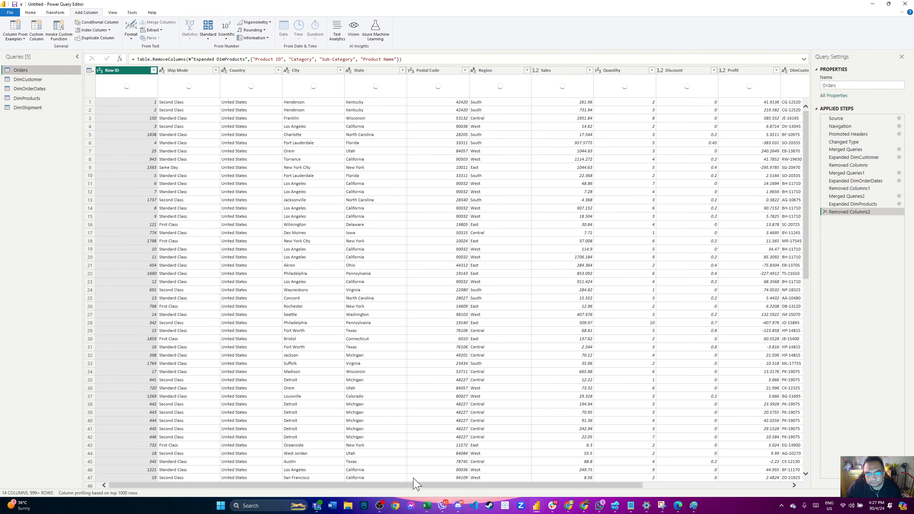
left_click(26, 14)
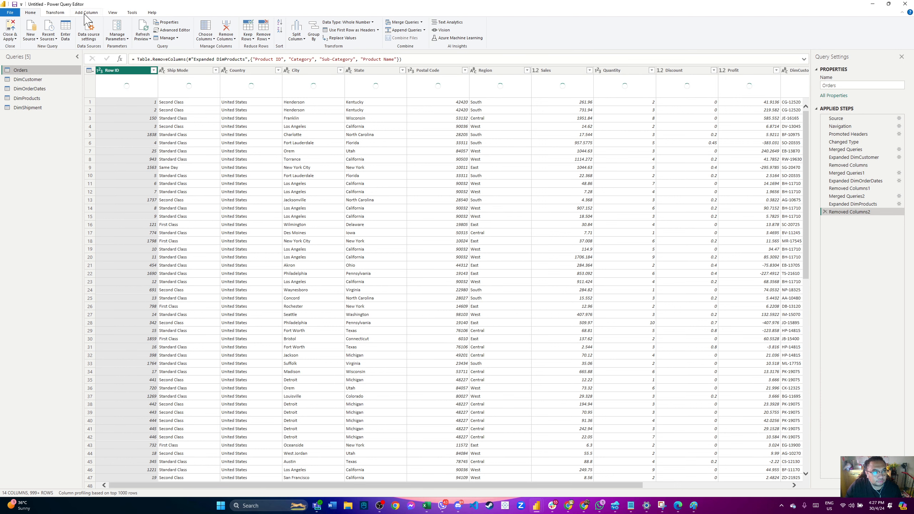
left_click(410, 22)
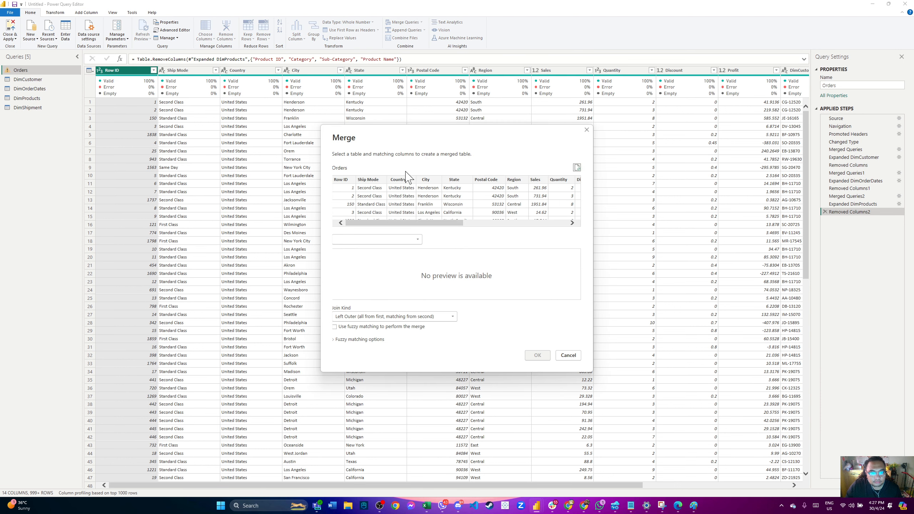
left_click(416, 240)
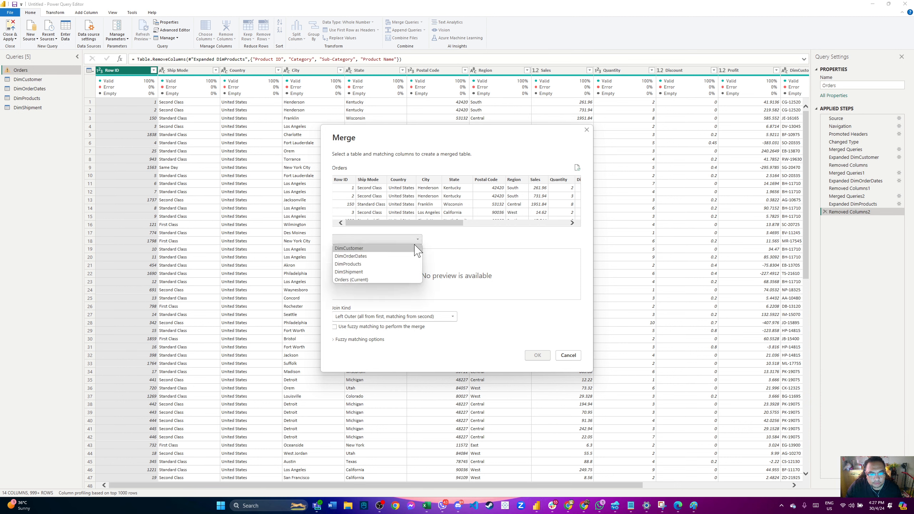
left_click(373, 272)
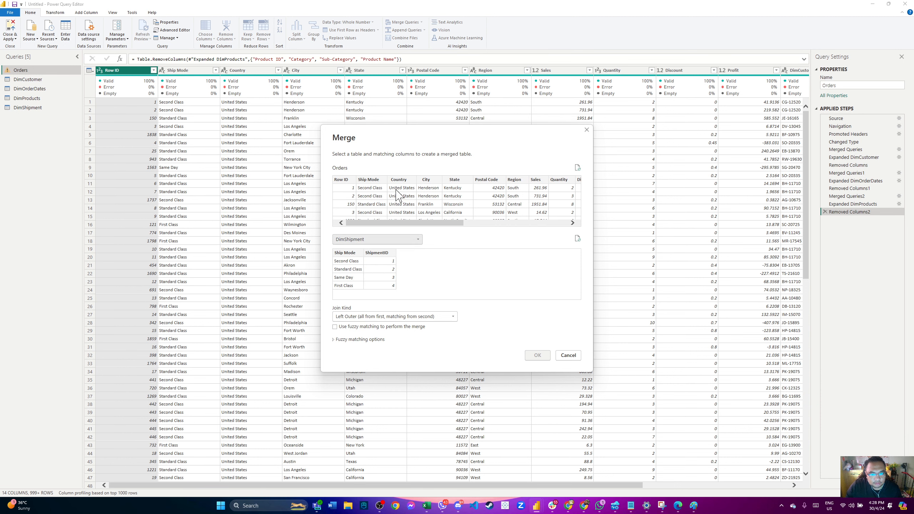
left_click(368, 179)
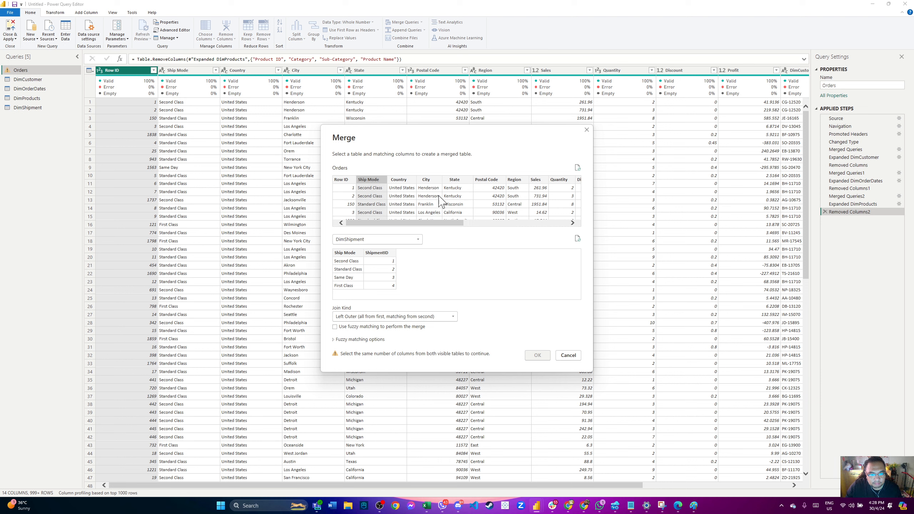
left_click(356, 254)
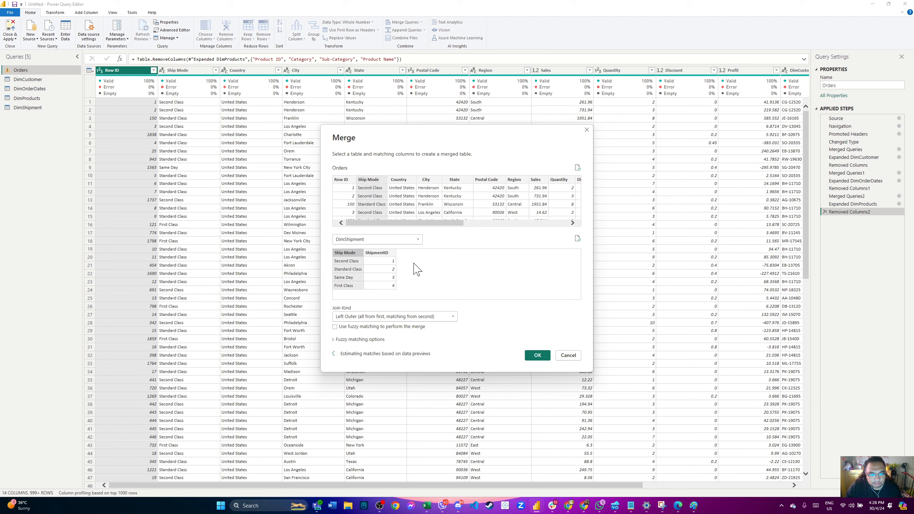
left_click(537, 355)
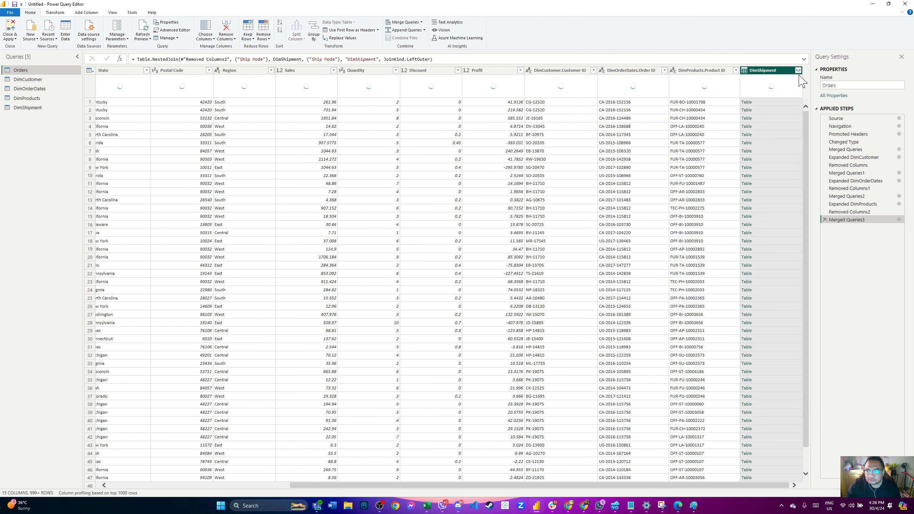
- Expand only ShipmentID from the merged DimShipment column in Orders, keeping the original column name as prefix
left_click(798, 71)
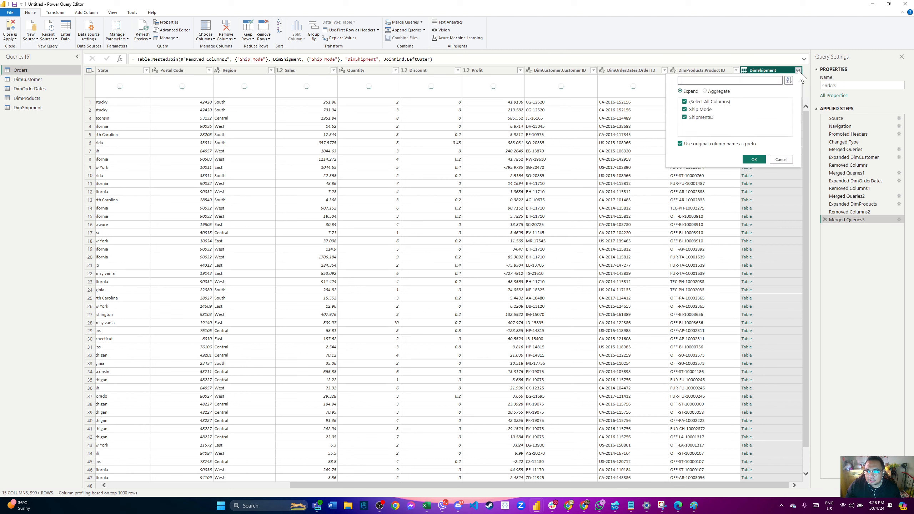
left_click(685, 118)
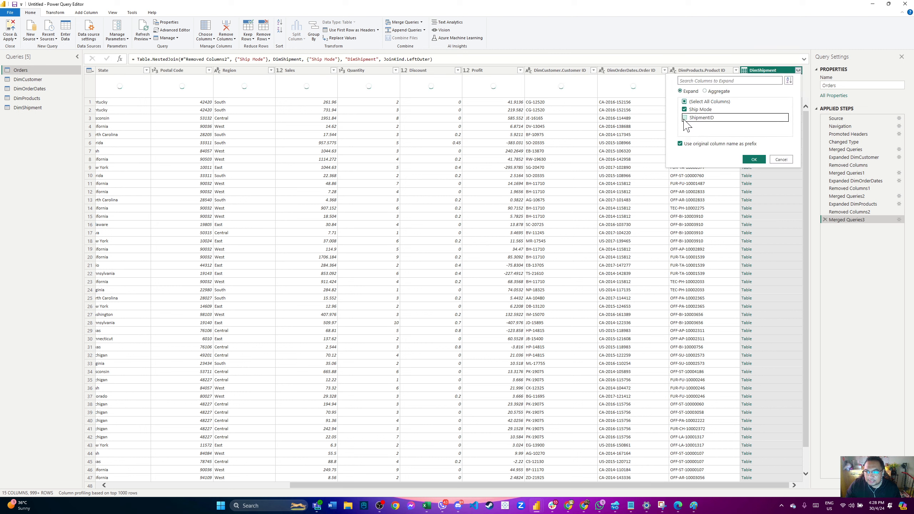
left_click(685, 109)
left_click(684, 118)
left_click(755, 159)
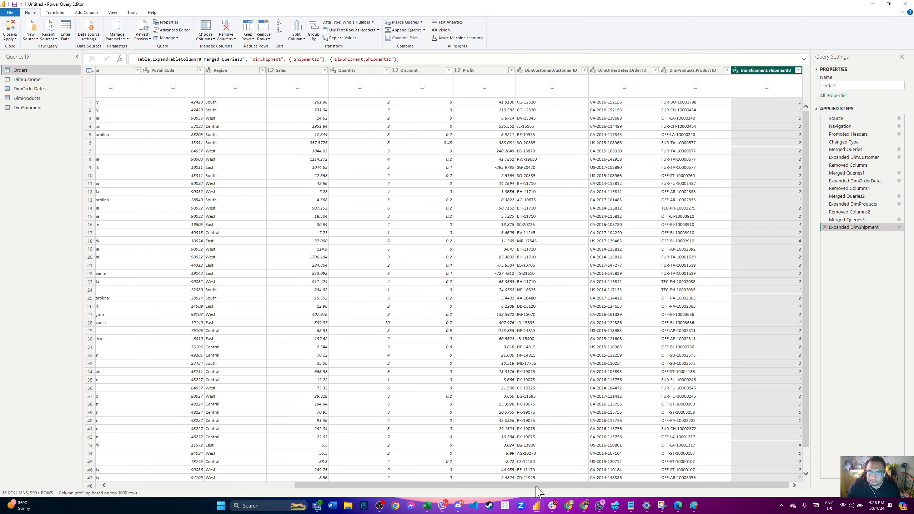
- Remove the original Ship Mode column from the Orders query
left_click_drag(536, 486, 230, 461)
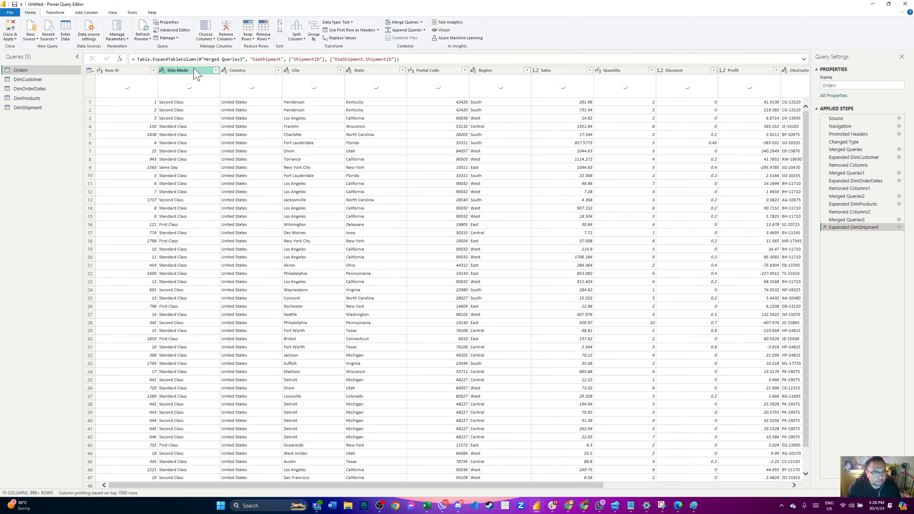
left_click(180, 70)
right_click(194, 71)
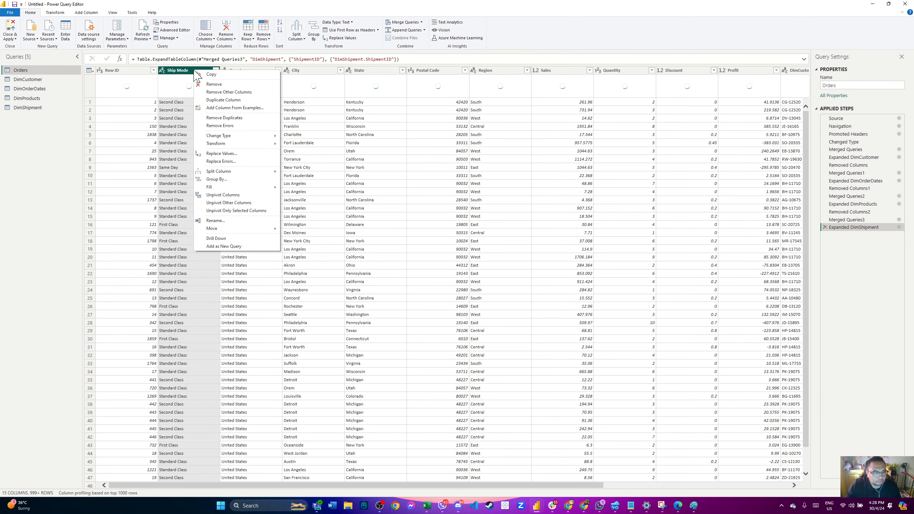
left_click(229, 85)
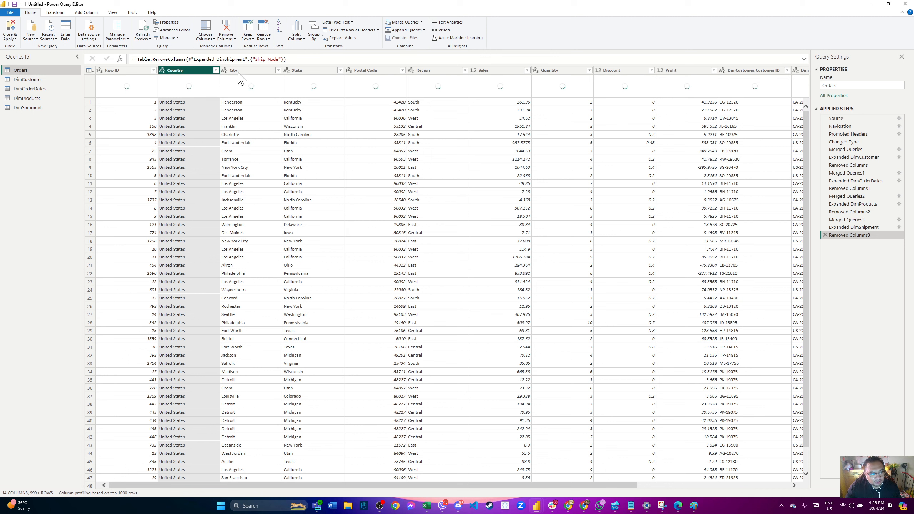
- Duplicate the Orders query and rename the copy as DimGeographical
right_click(44, 71)
left_click(64, 131)
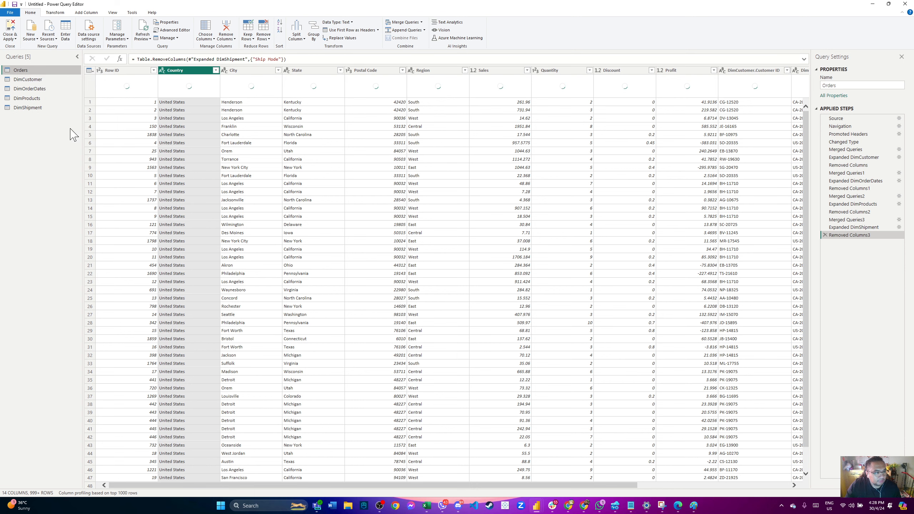
right_click(37, 118)
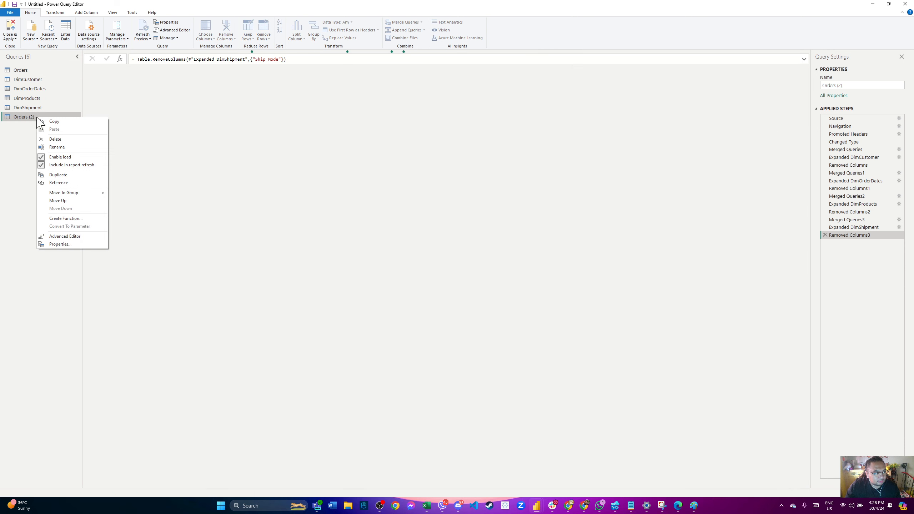
left_click(60, 147)
type("DimGeographical")
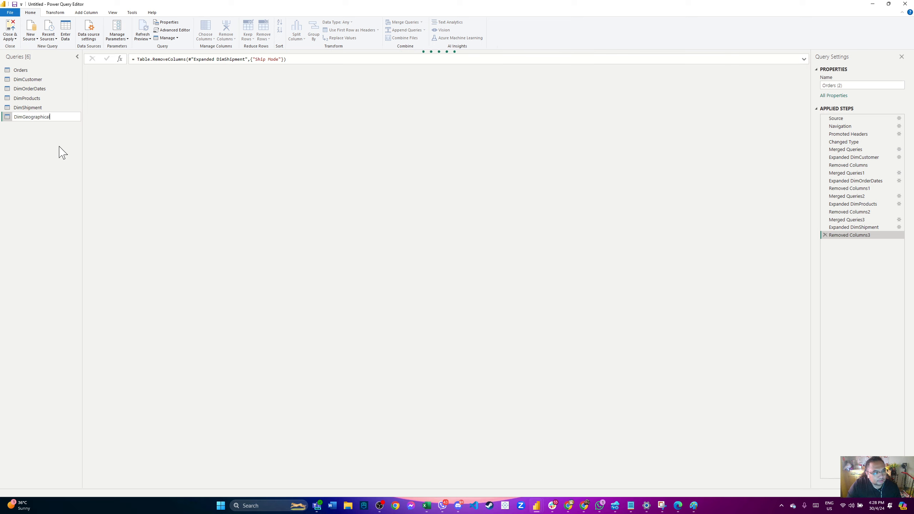
key("Return")
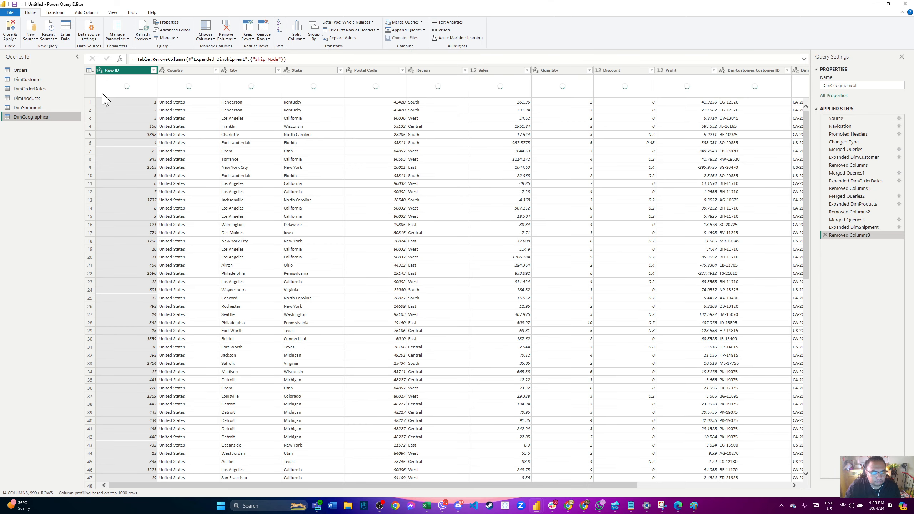
- Keep only the Country, City, State, Postal Code and Region columns in DimGeographical, removing all other columns
left_click(204, 81)
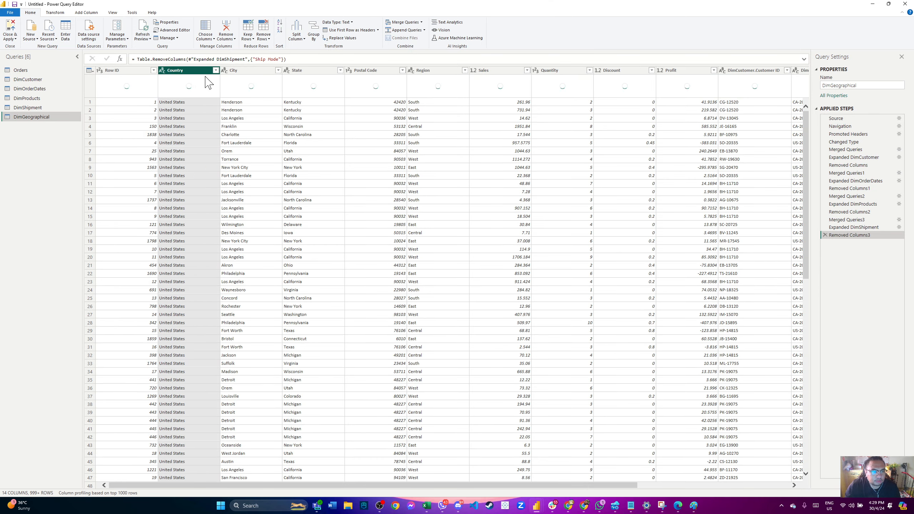
left_click(245, 73, "ctrl")
left_click(302, 72, "ctrl")
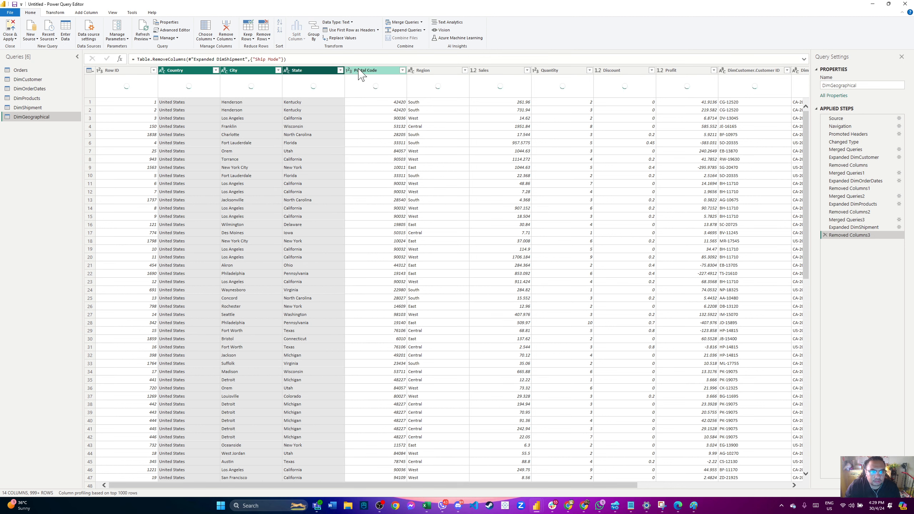
mouse_move(362, 73)
left_mouse_down()
mouse_move(430, 76)
mouse_move(366, 76)
left_mouse_up()
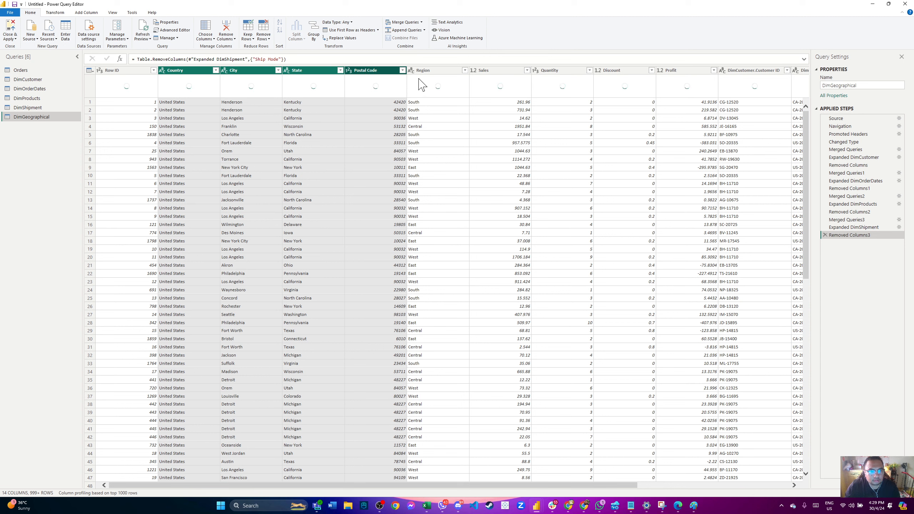
left_click(428, 72, "ctrl")
right_click(430, 77)
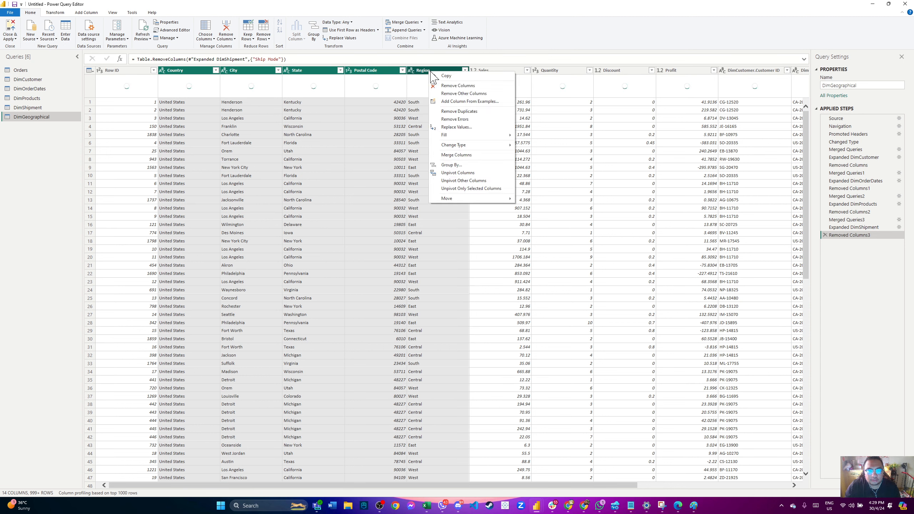
left_click(465, 94)
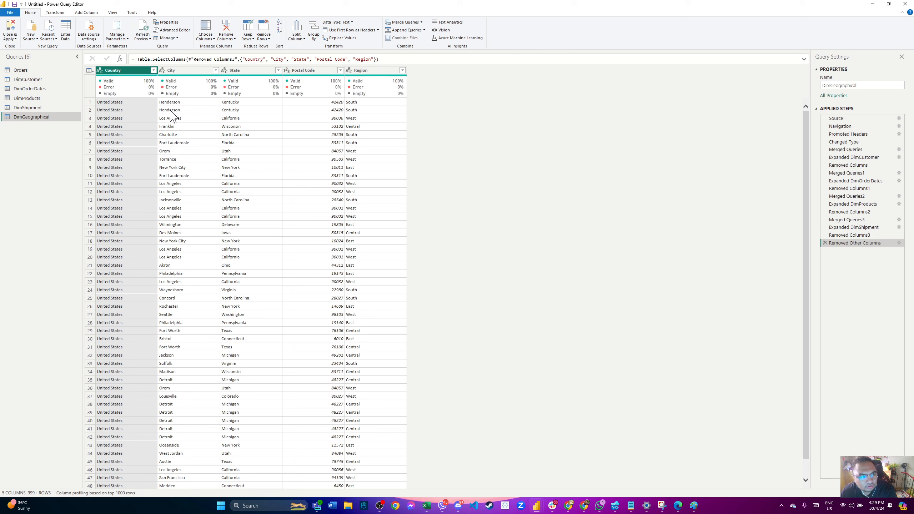
left_click(130, 104)
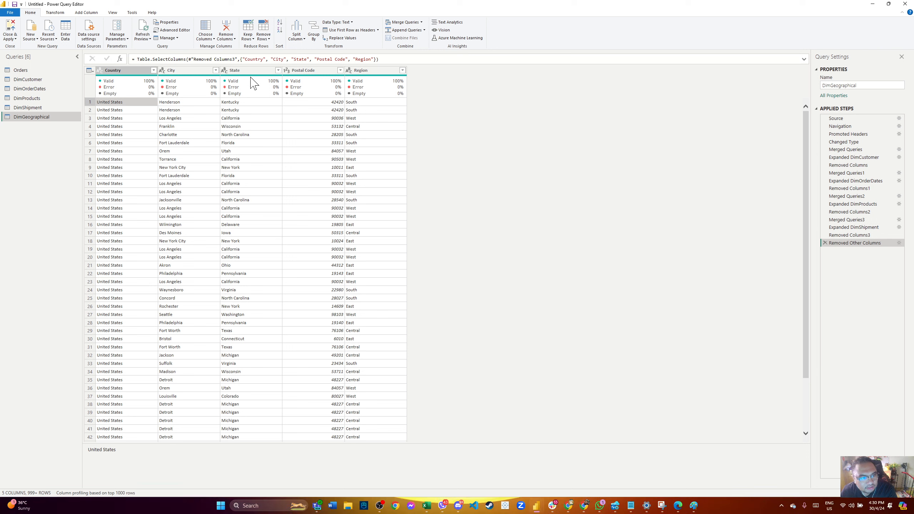
- Examine the Country, City, State and Postal Code columns in DimGeographical for a value that uniquely identifies each location
right_click(128, 70)
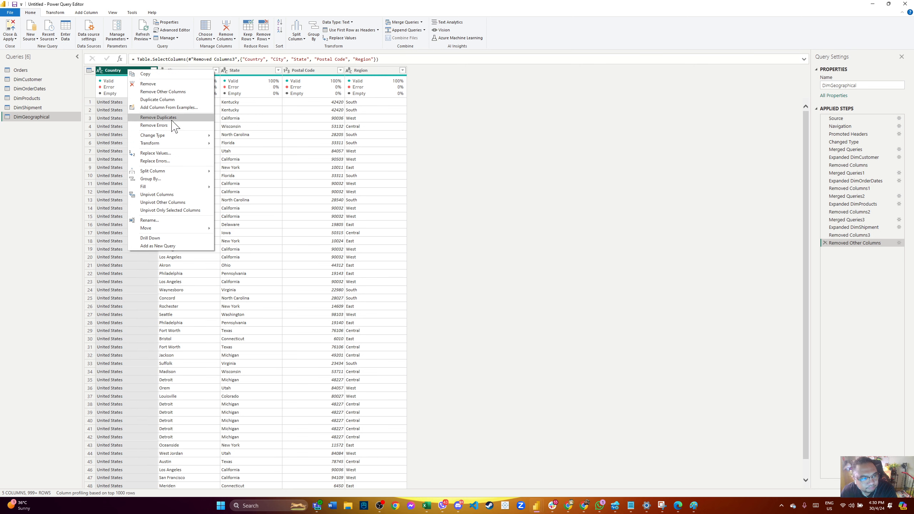
left_click(281, 137)
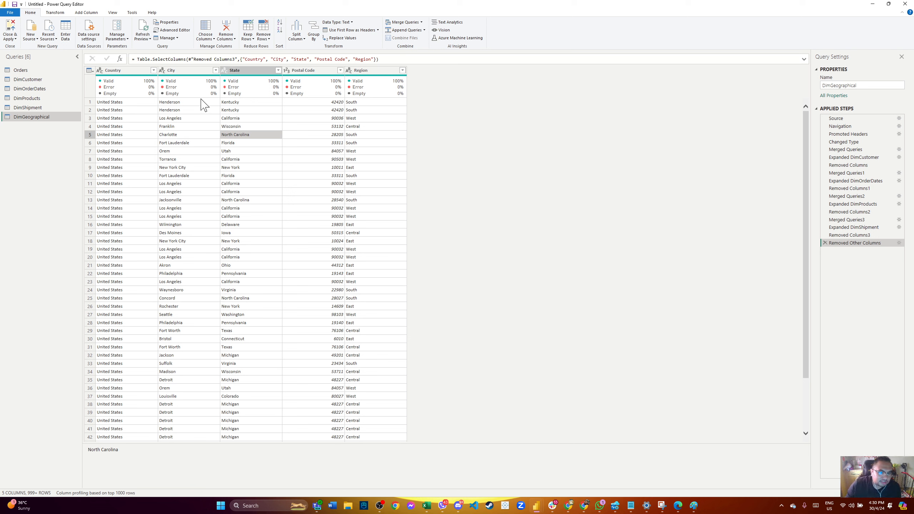
left_click(190, 103)
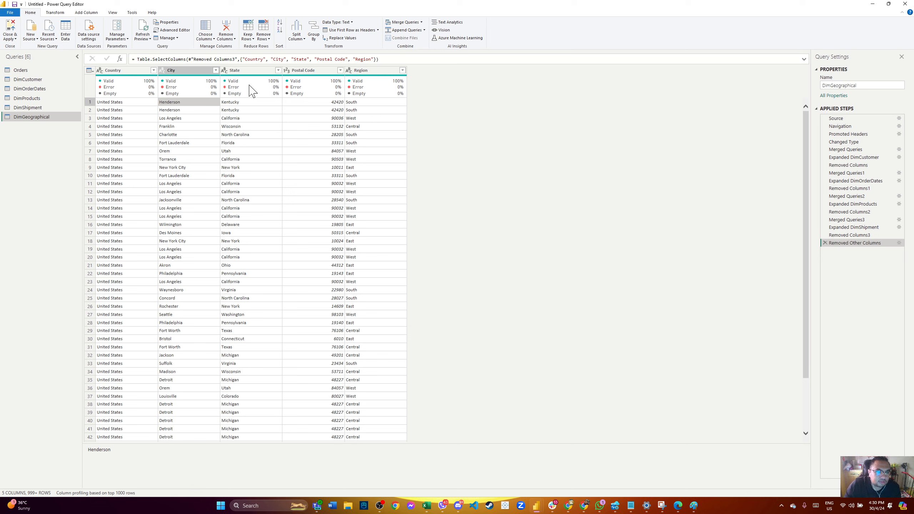
left_click(317, 71)
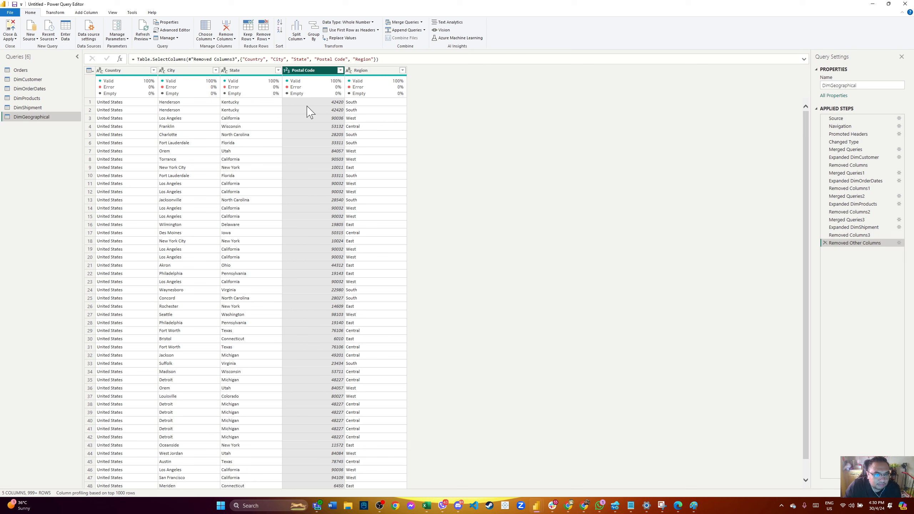
left_click(234, 103)
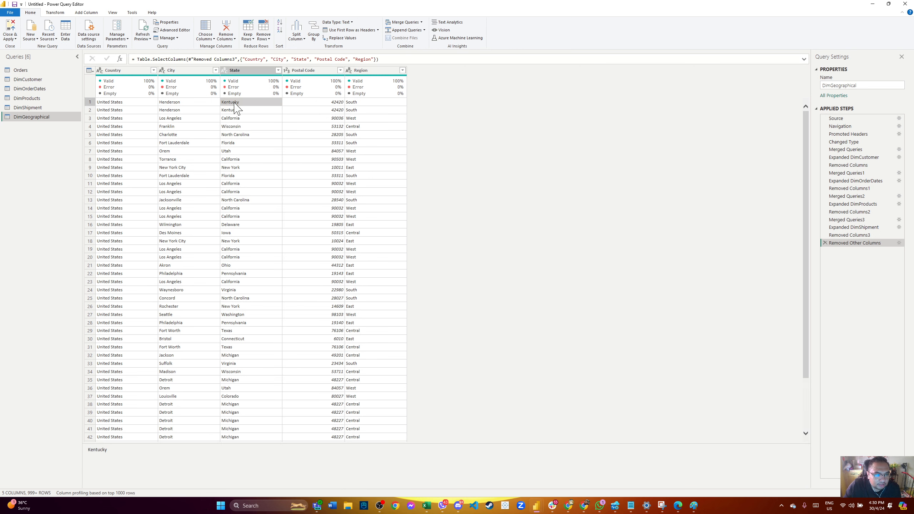
left_click(188, 102)
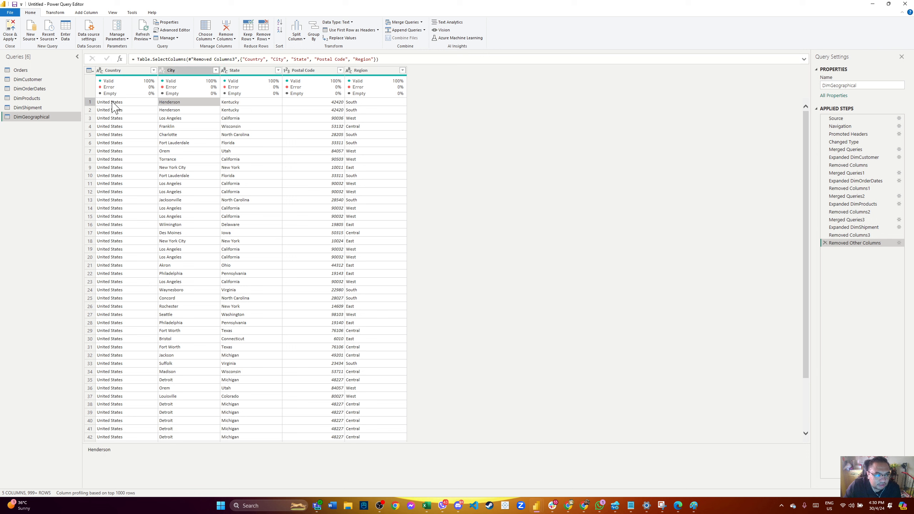
left_click(321, 103)
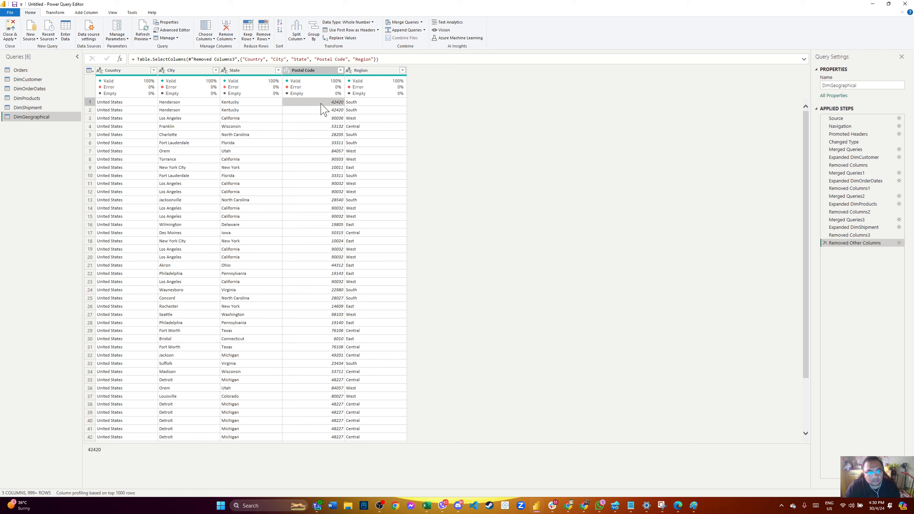
left_click(234, 105)
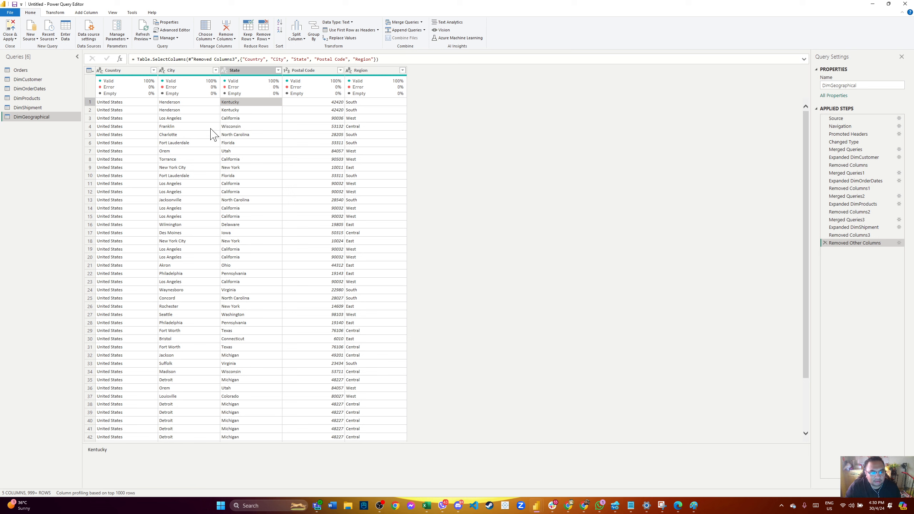
- Remove duplicate rows from DimGeographical based on the Postal Code column
left_click(323, 70)
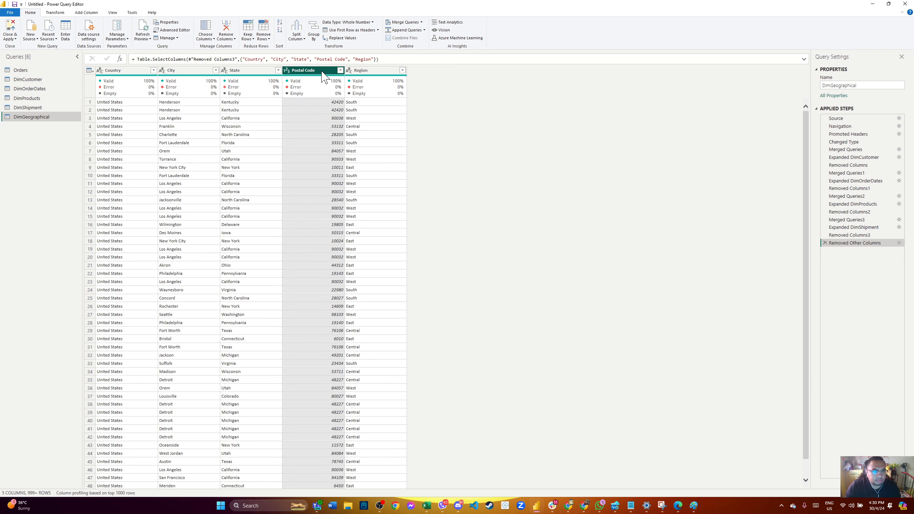
right_click(323, 75)
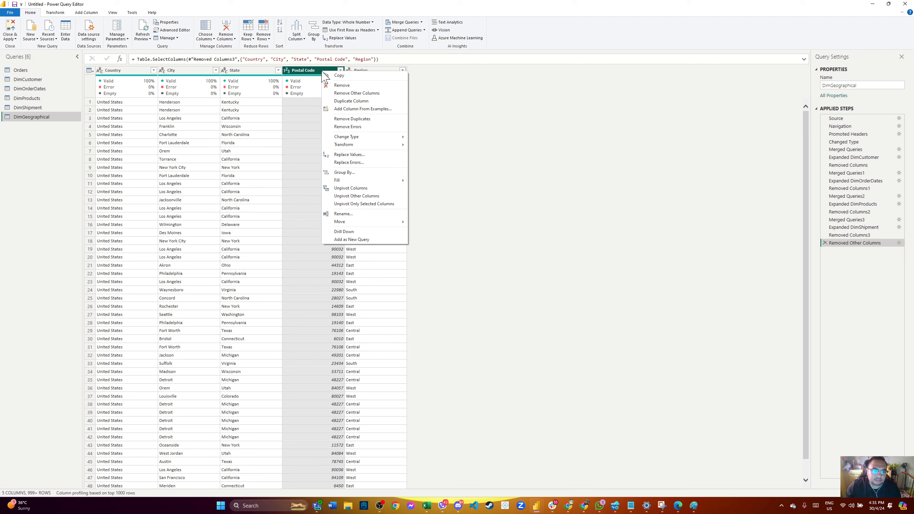
left_click(346, 120)
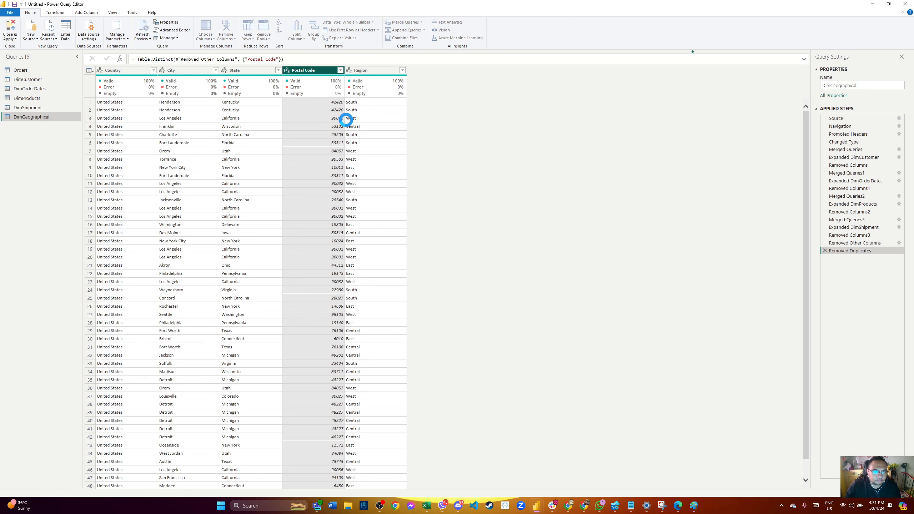
- Add an index column starting from 1 to DimGeographical and rename it GeoID
left_click(92, 13)
left_click(109, 30)
left_click(108, 47)
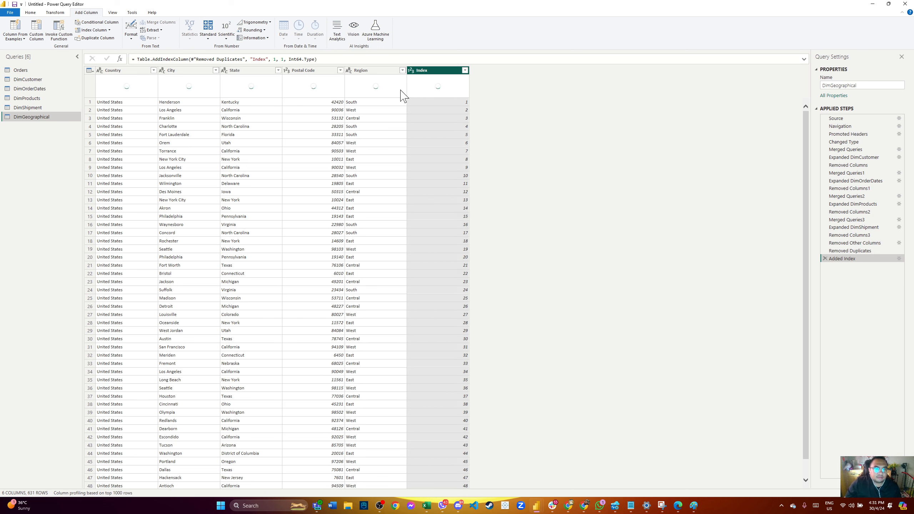
right_click(422, 72)
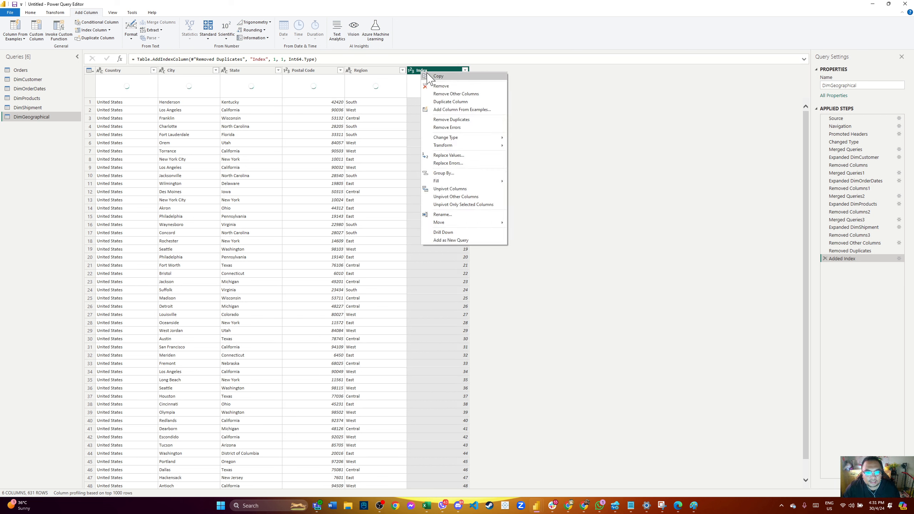
left_click(449, 213)
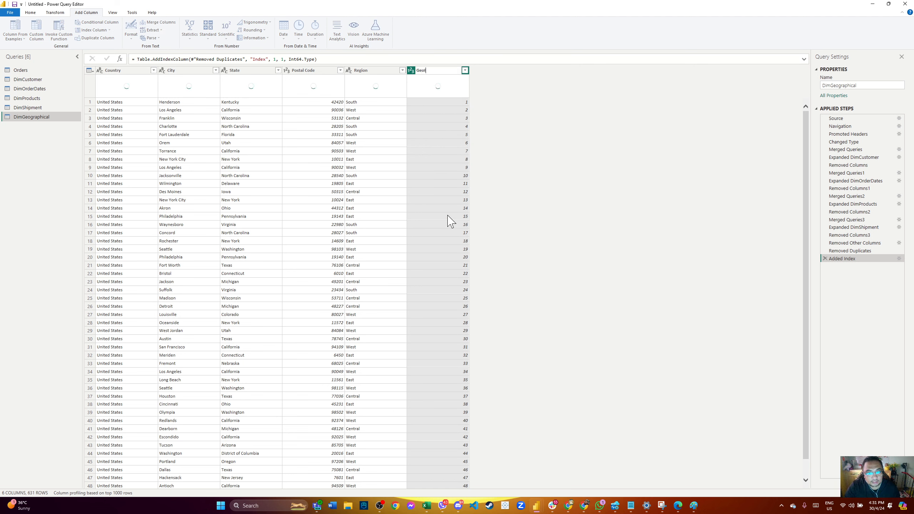
key("Return")
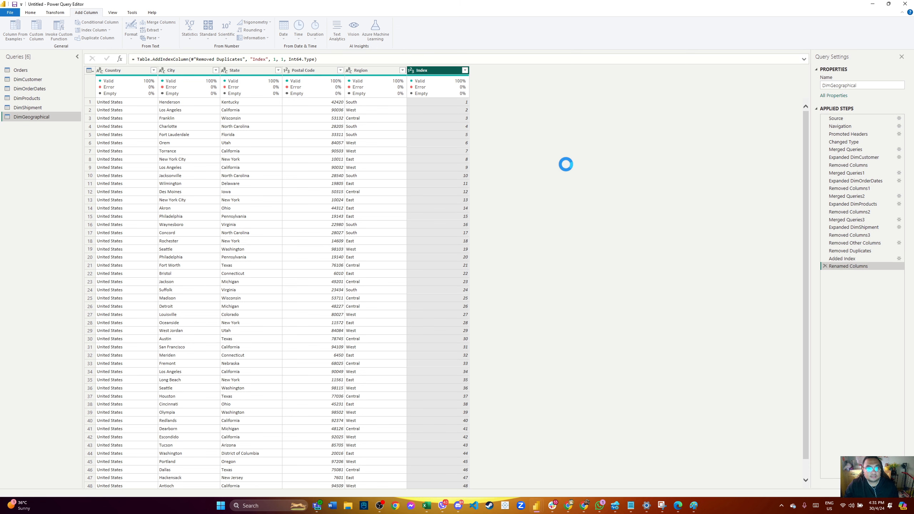
- Merge DimGeographical into the Orders query on Postal Code with a left outer join and refresh the preview
left_click(25, 71)
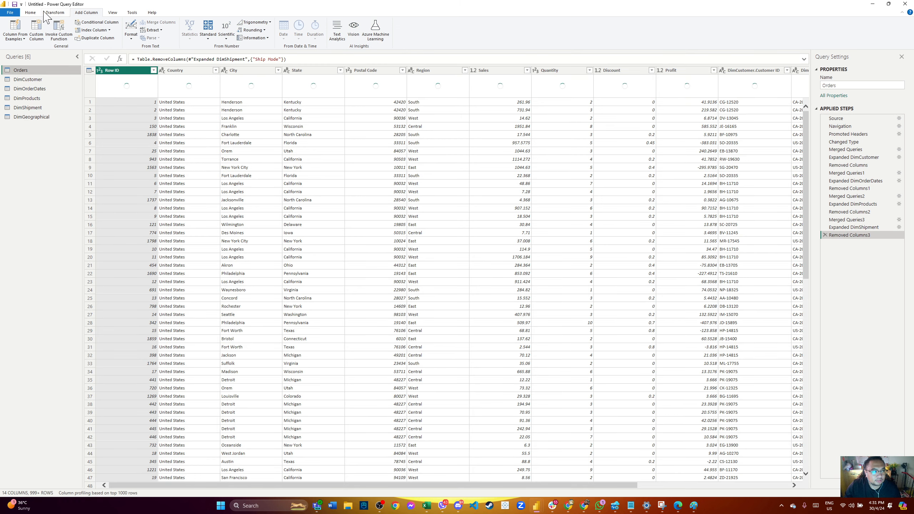
left_click(29, 11)
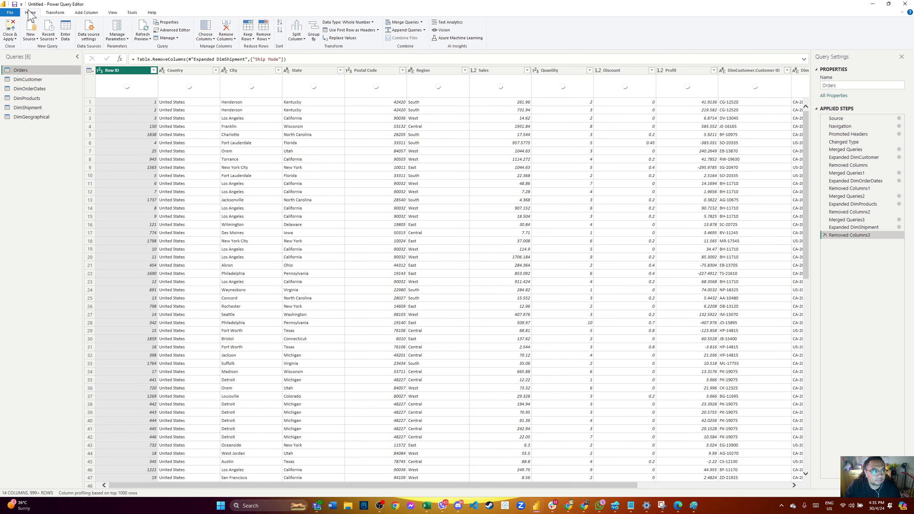
left_click(385, 22)
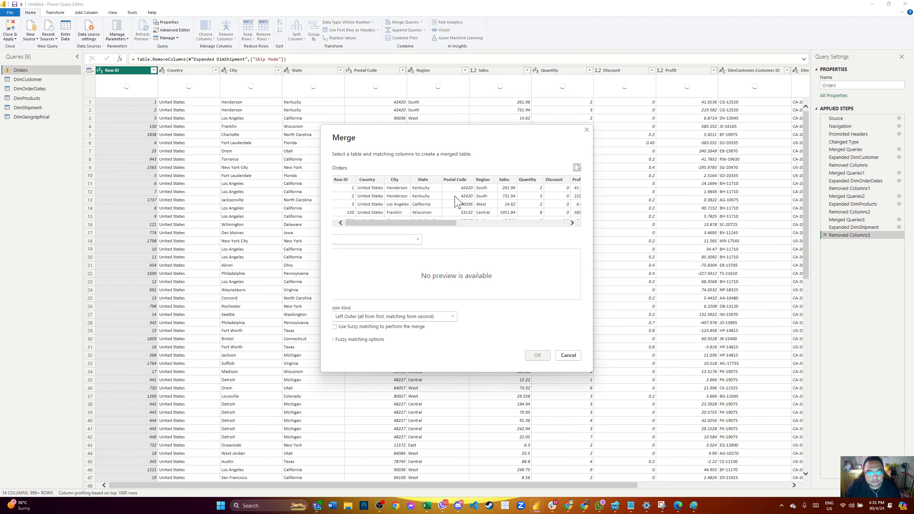
left_click(464, 180)
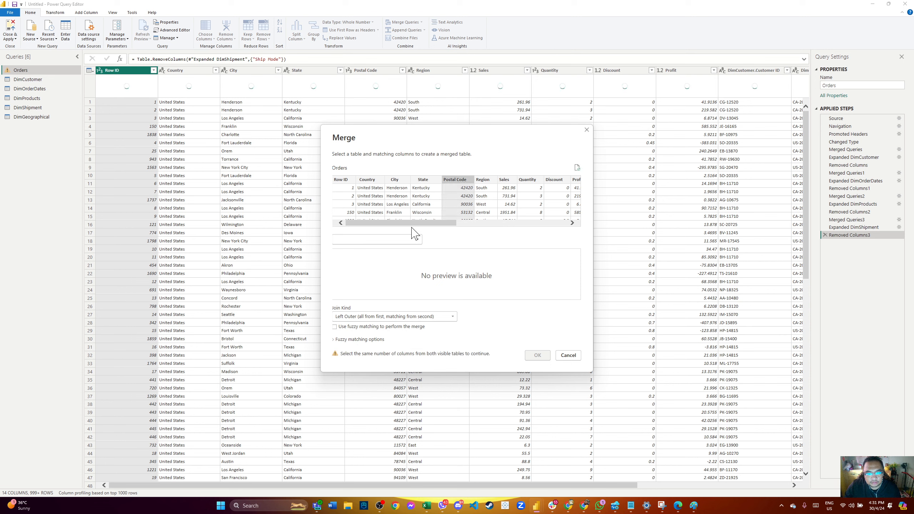
left_click(415, 240)
left_click(368, 258)
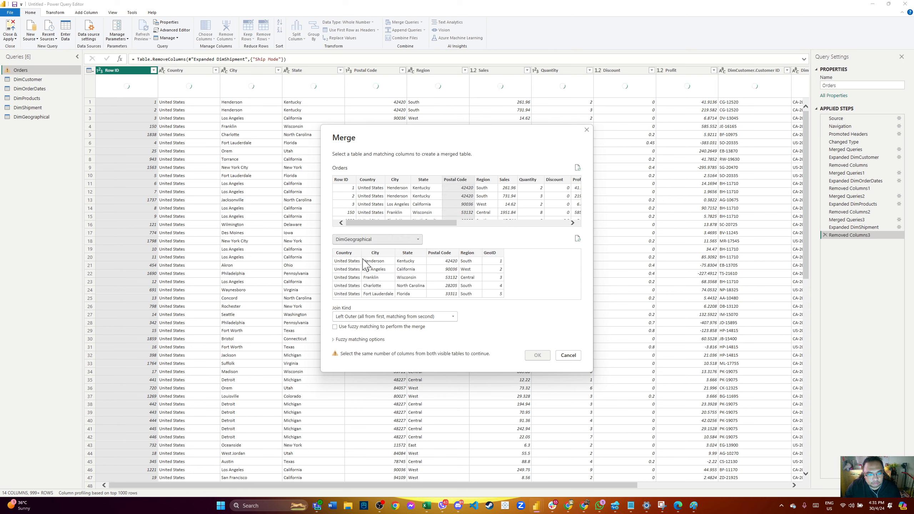
left_click(443, 254)
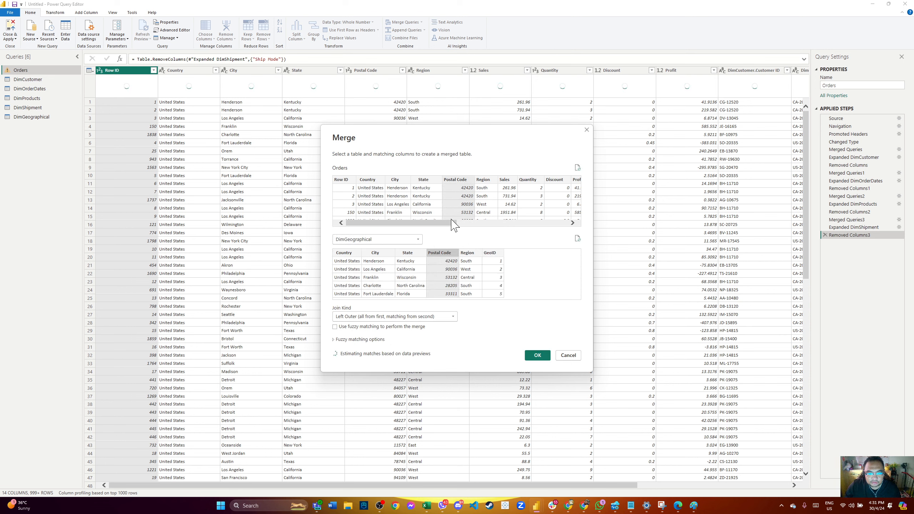
left_click(538, 355)
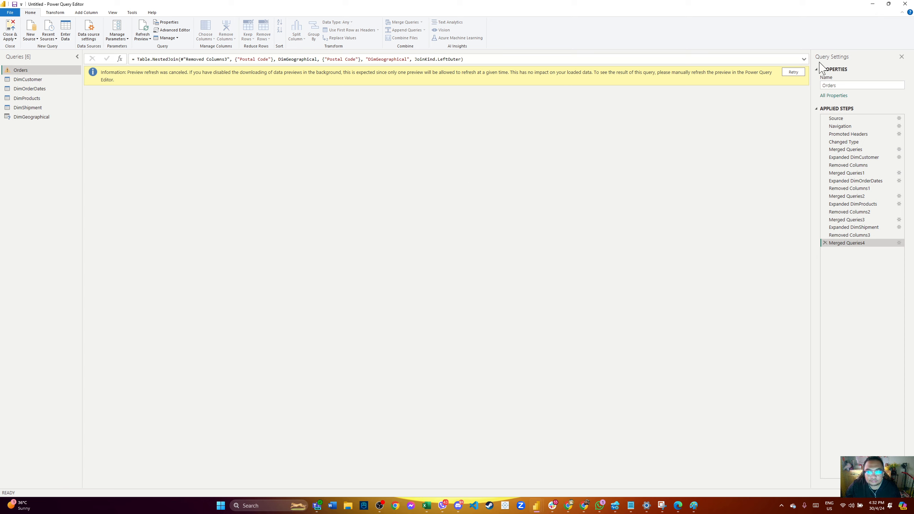
left_click(794, 72)
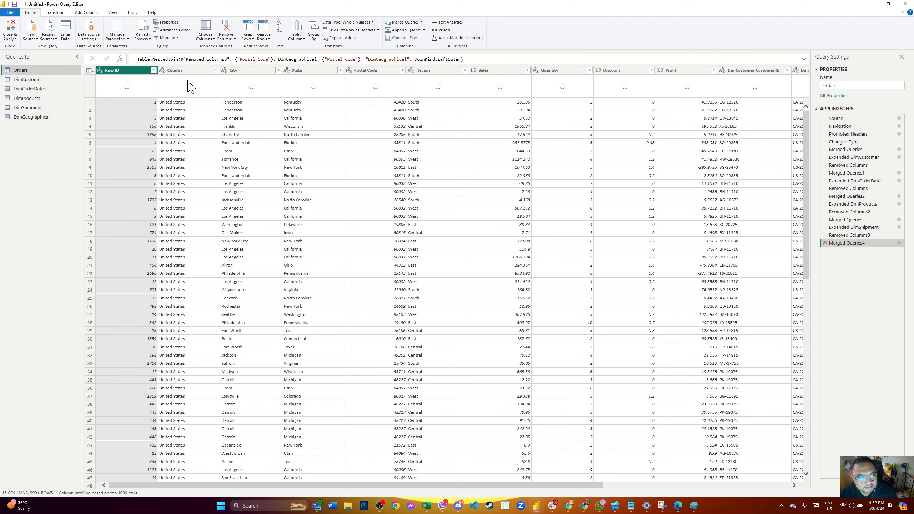
- Remove the Country, City, State, Postal Code and Region columns from the Orders query
mouse_move(193, 71)
left_mouse_down()
mouse_move(240, 74)
mouse_move(186, 76)
left_mouse_up()
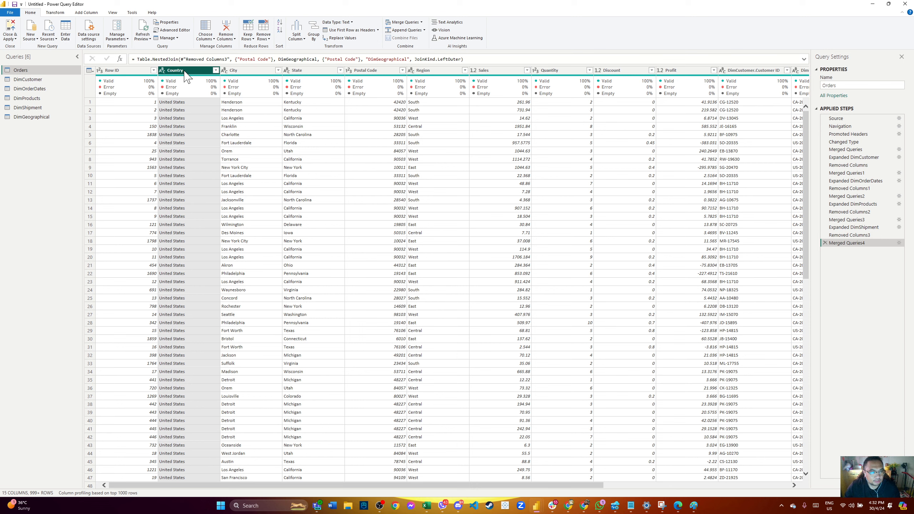
left_click(244, 70, "shift")
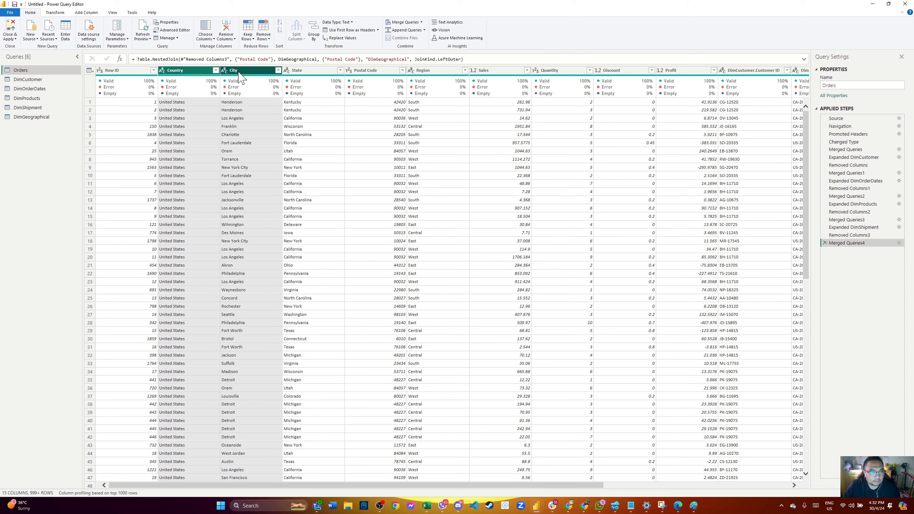
left_click(309, 70, "shift")
left_click(371, 71, "shift")
left_click(440, 72, "shift")
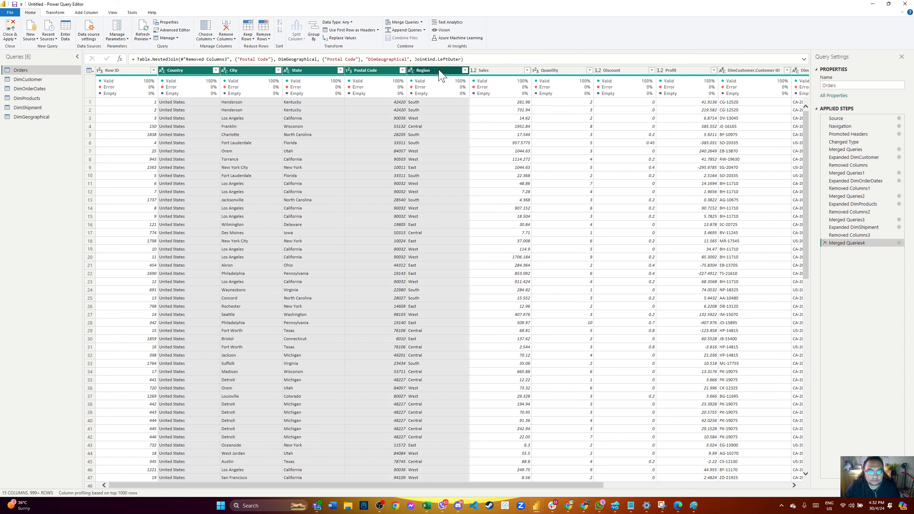
right_click(439, 69)
left_click(474, 85)
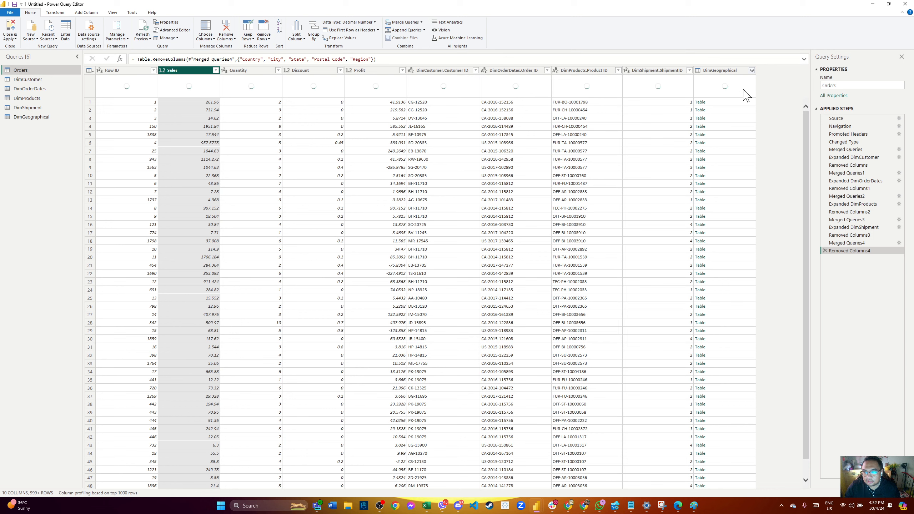
- Expand only GeoID from the merged DimGeographical column in Orders, keeping the original column name as prefix
left_click(751, 70)
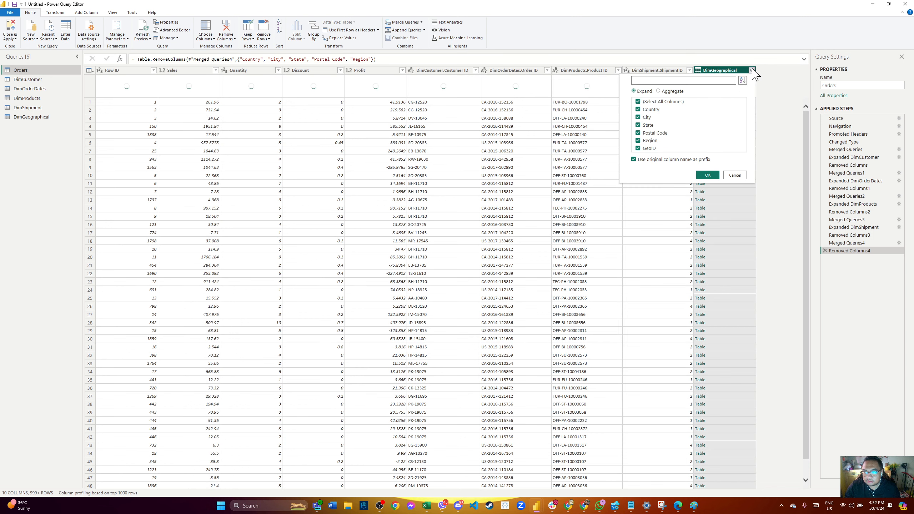
left_click(644, 102)
left_click(647, 149)
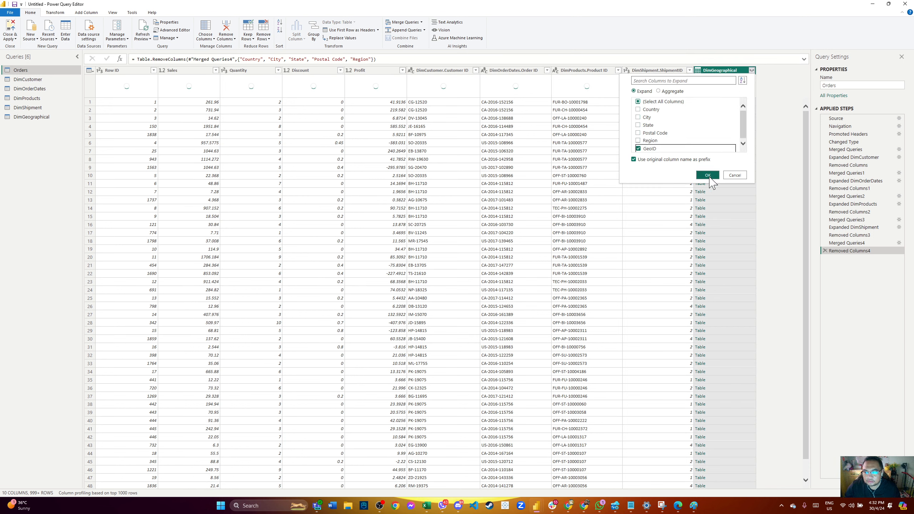
left_click(708, 176)
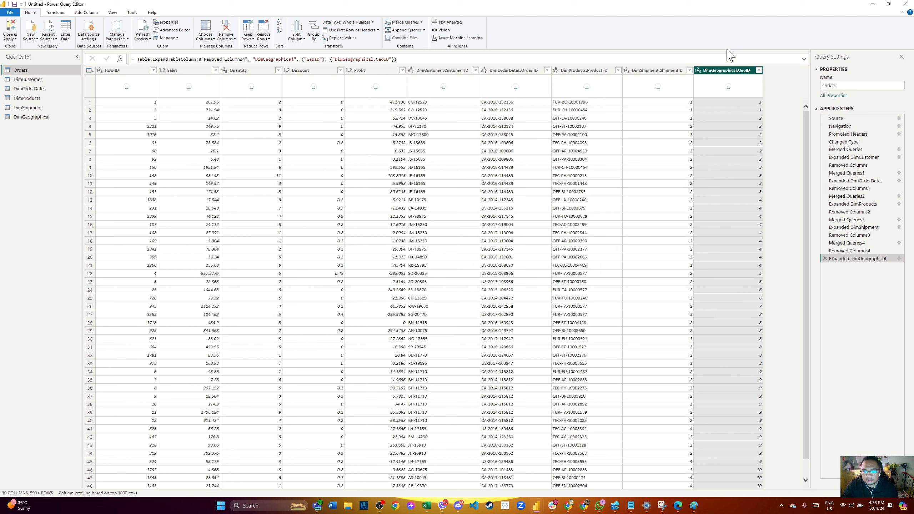
- Rename the Orders query as FactOrders
right_click(30, 74)
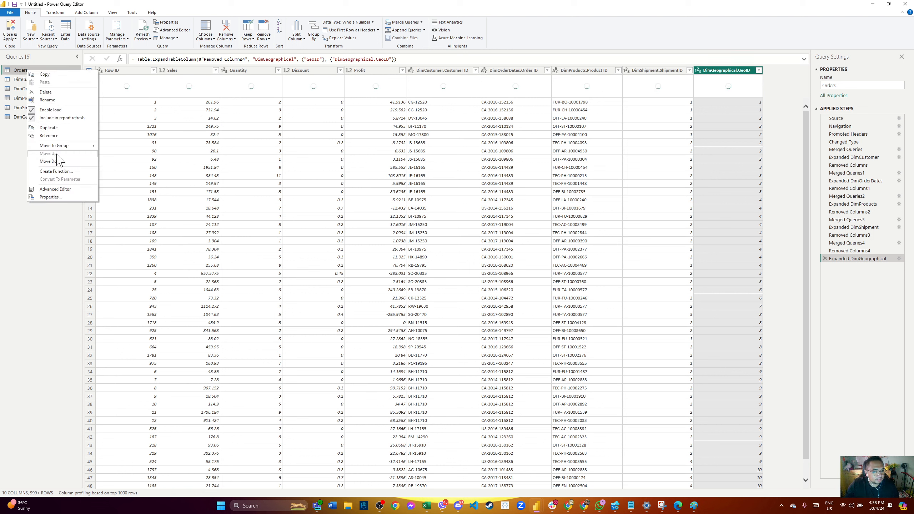
left_click(53, 101)
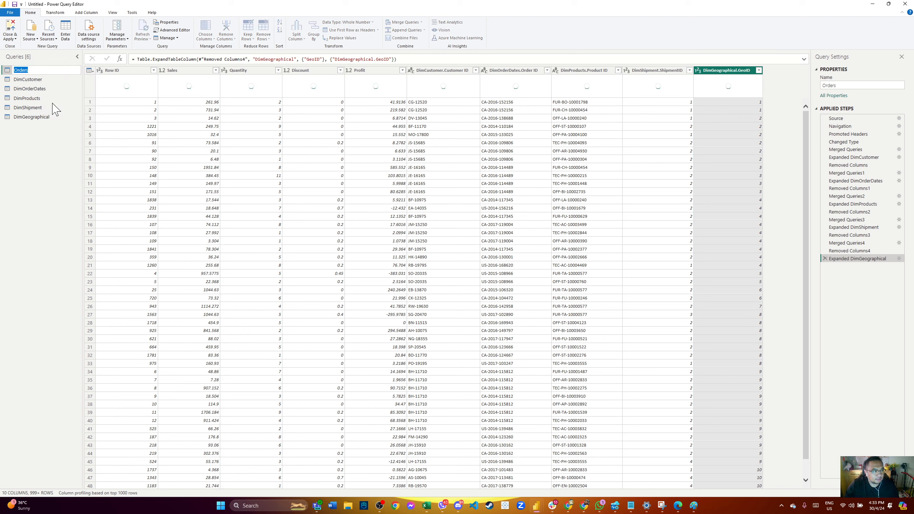
type("Fact")
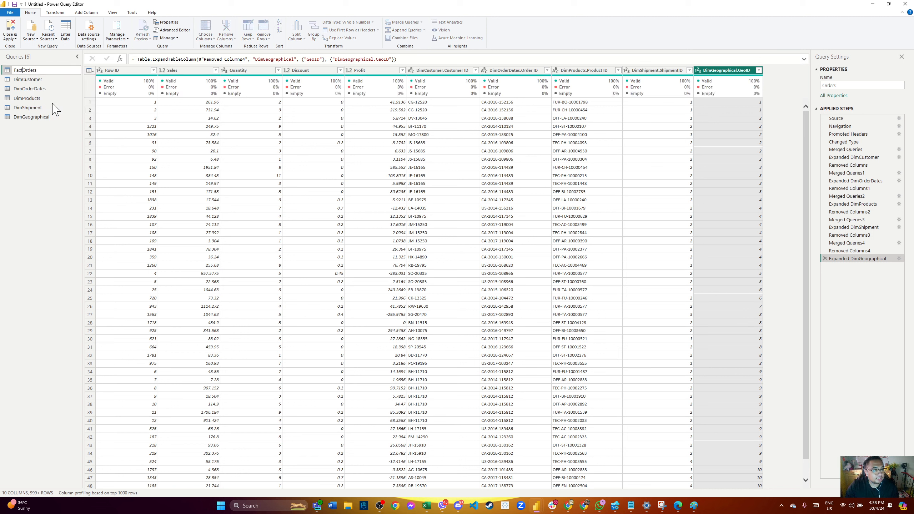
key("Return")
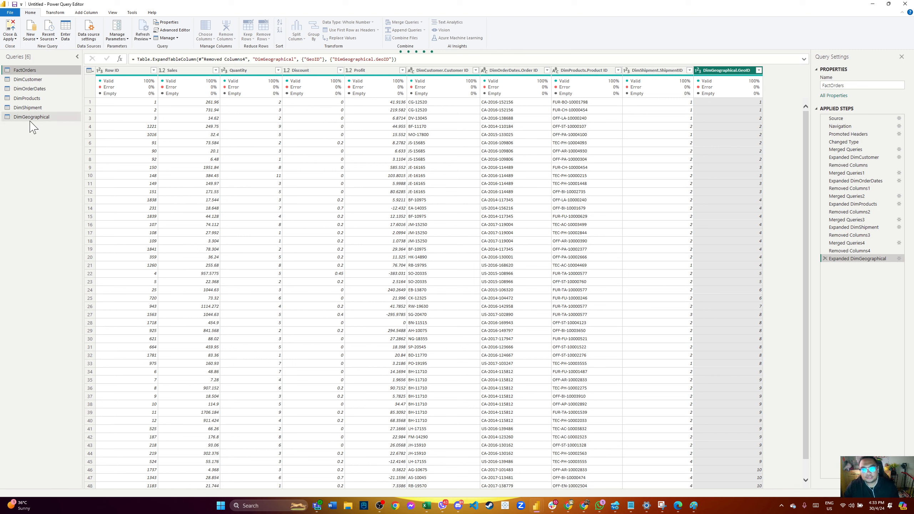
- Apply the pending query changes, load all six tables into the Power BI model, and close the query editor
left_click(17, 35)
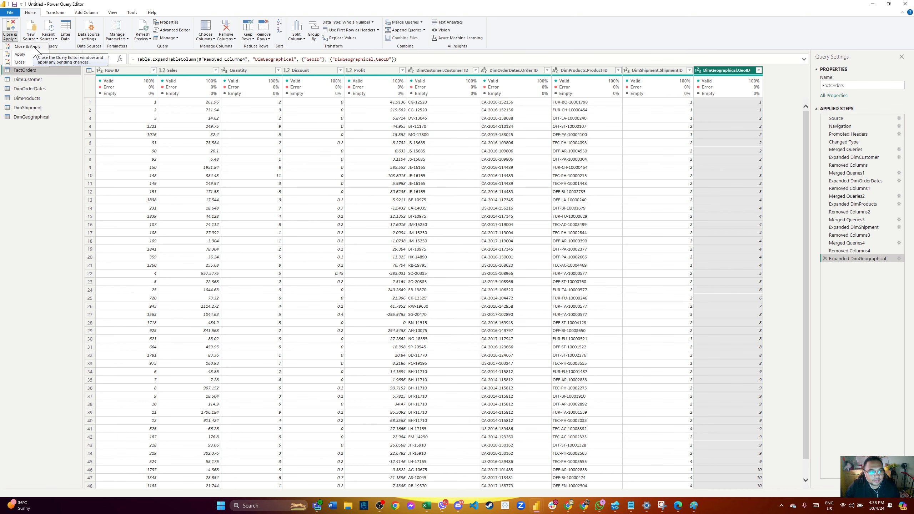
left_click(34, 47)
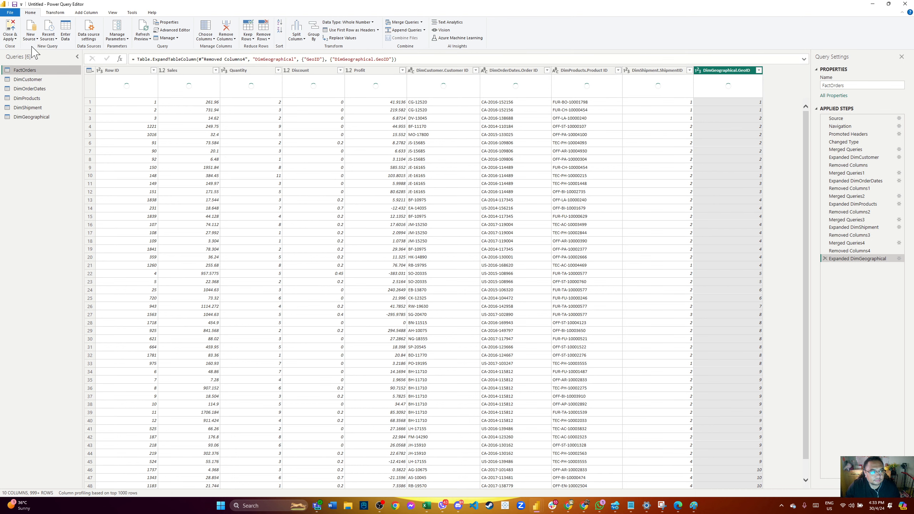
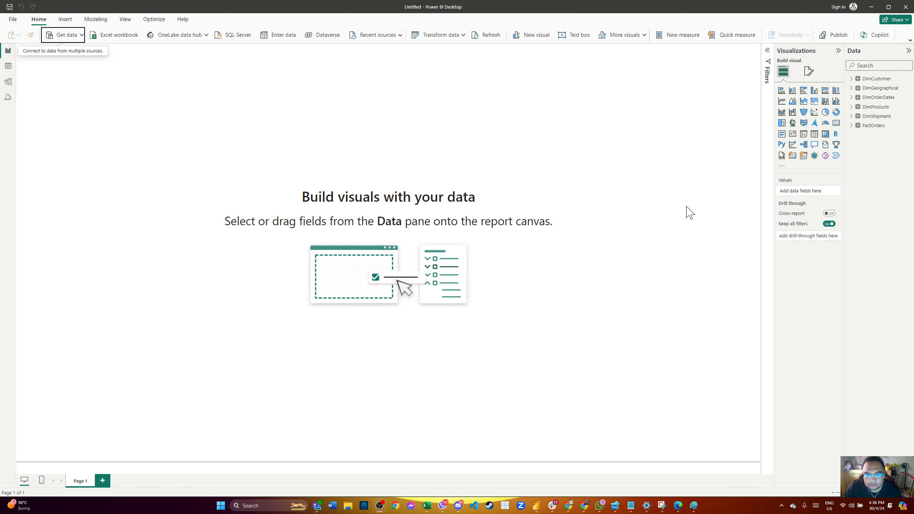
- Review the loaded rows of DimCustomer, DimGeographical, DimOrderDates, DimProducts, DimShipment and FactOrders in Table view
left_click(15, 70)
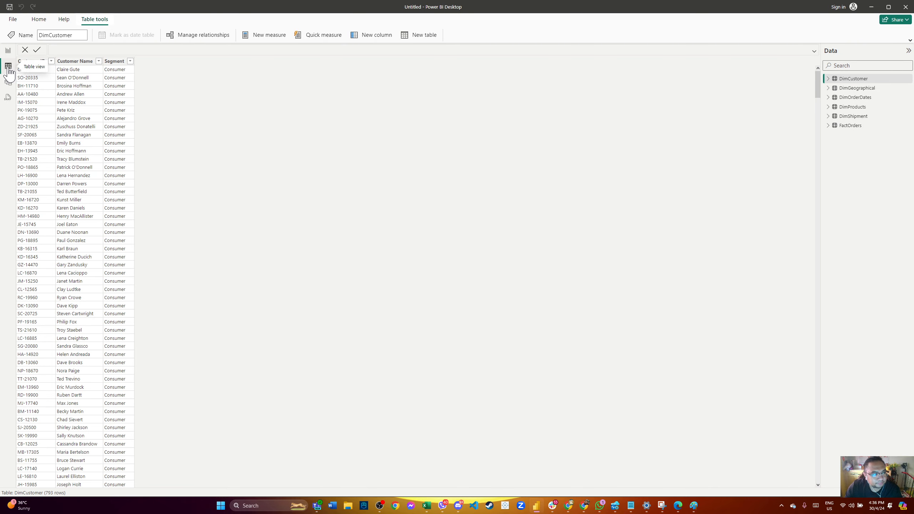
left_click(843, 90)
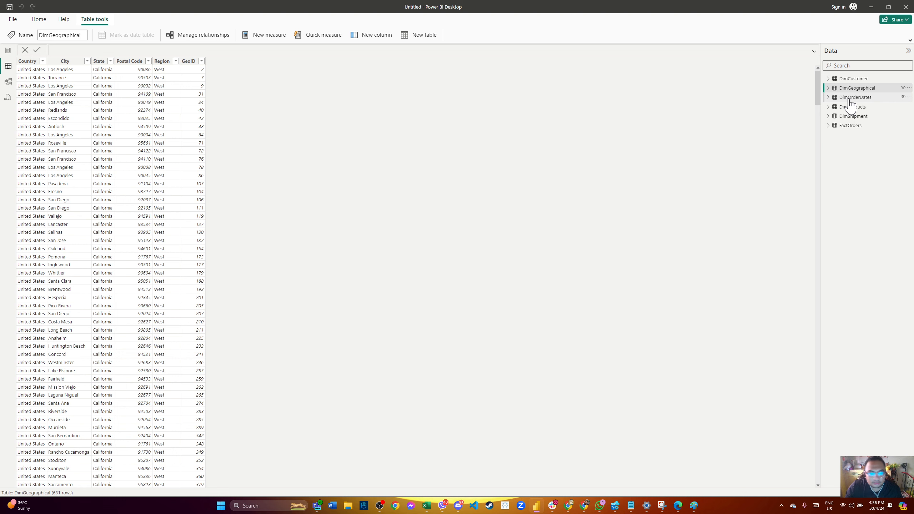
left_click(849, 100)
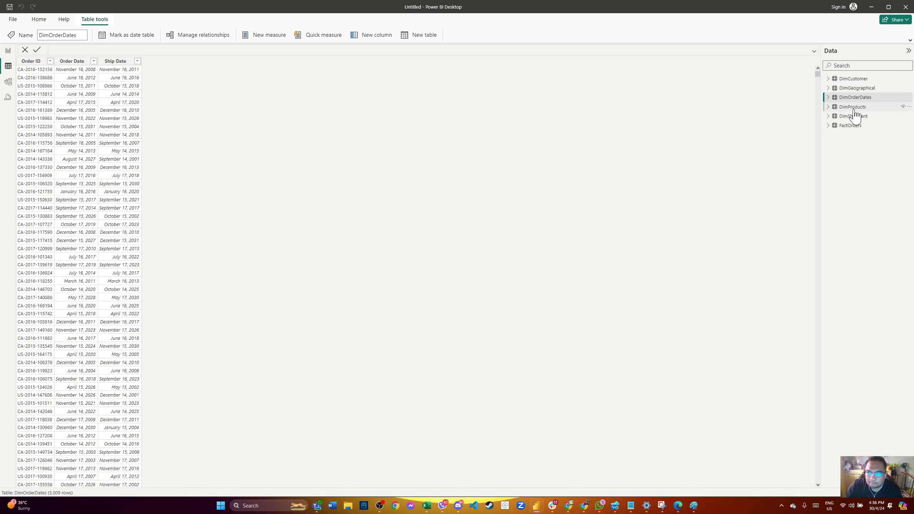
left_click(851, 106)
left_click(853, 119)
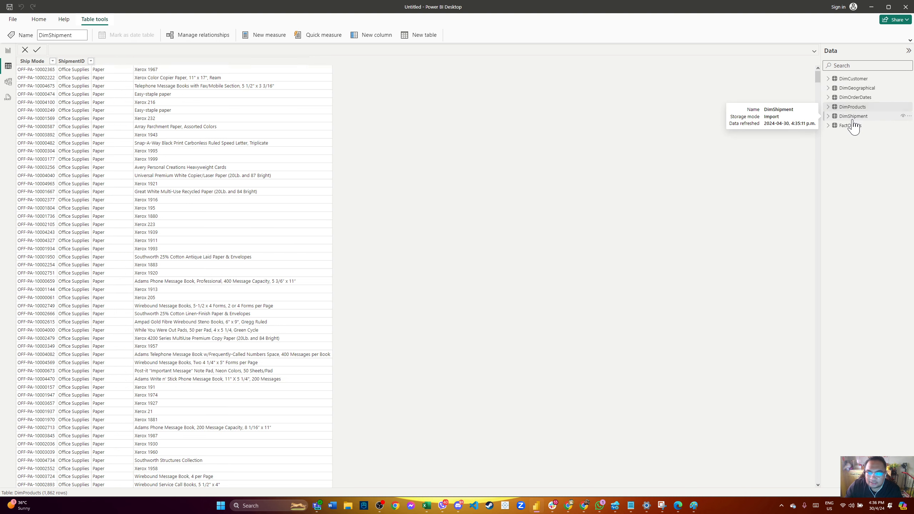
left_click(852, 126)
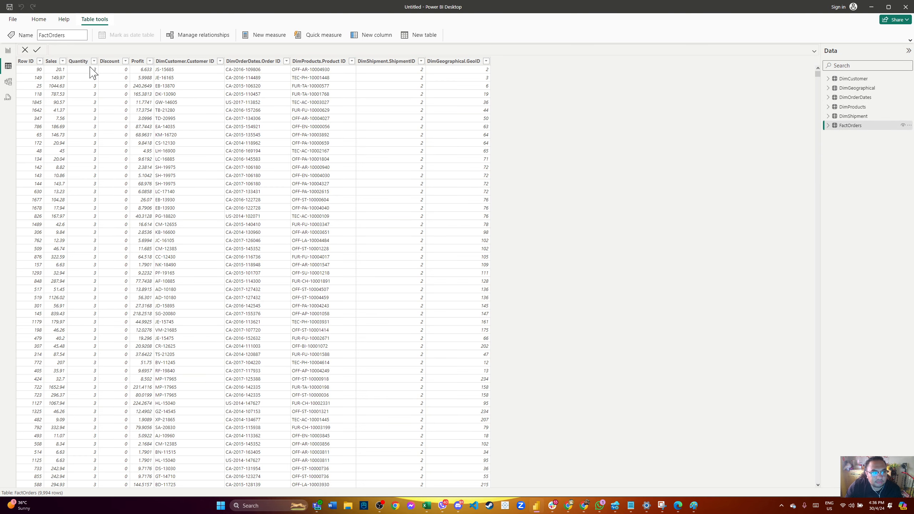
- Expand FactOrders and every dimension table to examine their fields and matching key columns, and collapse all the tables again
left_click(827, 126)
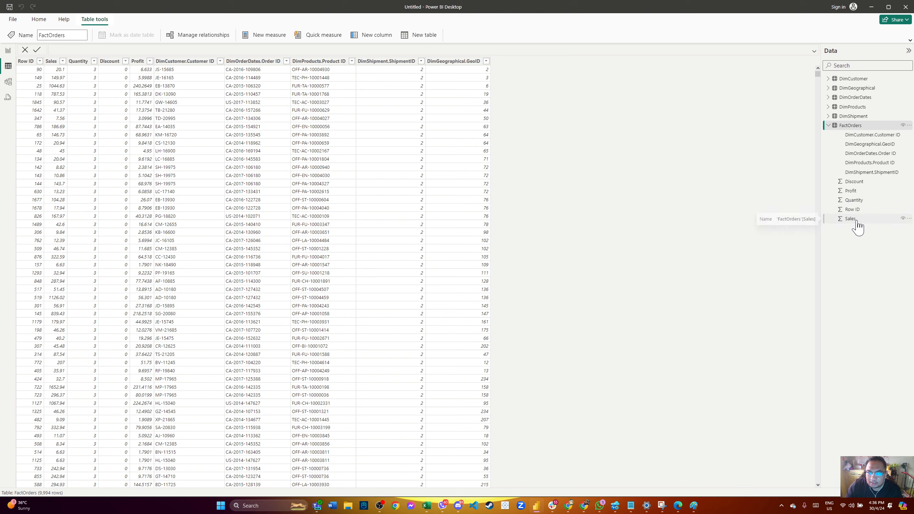
left_click(828, 116)
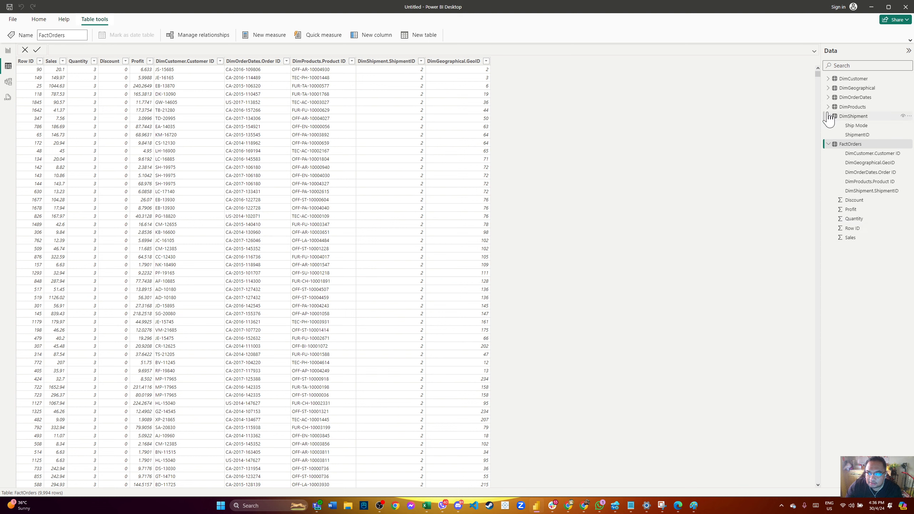
left_click(828, 106)
left_click(828, 97)
left_click(827, 88)
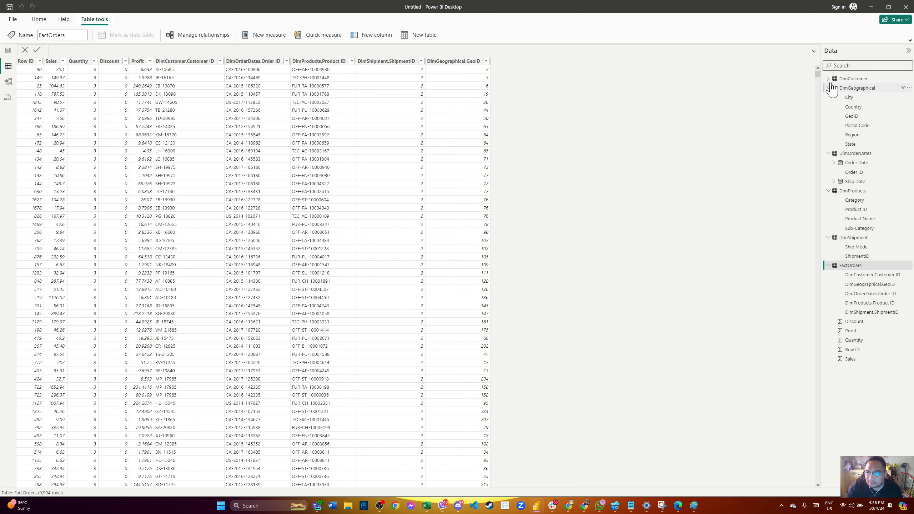
left_click(828, 79)
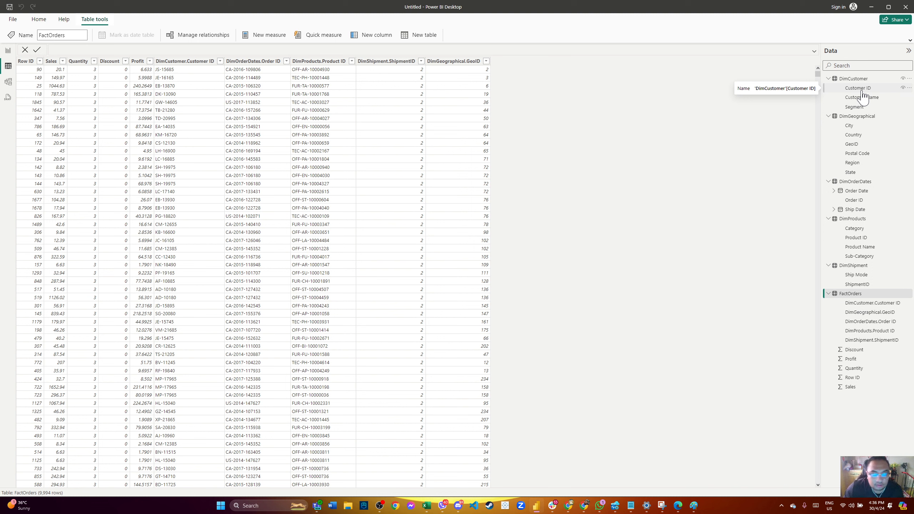
left_click(829, 265)
left_click(828, 274)
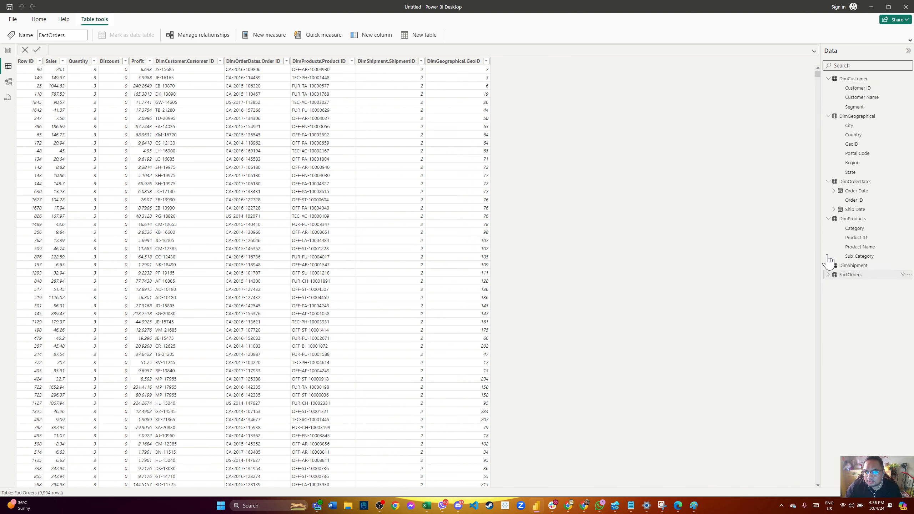
left_click(828, 219)
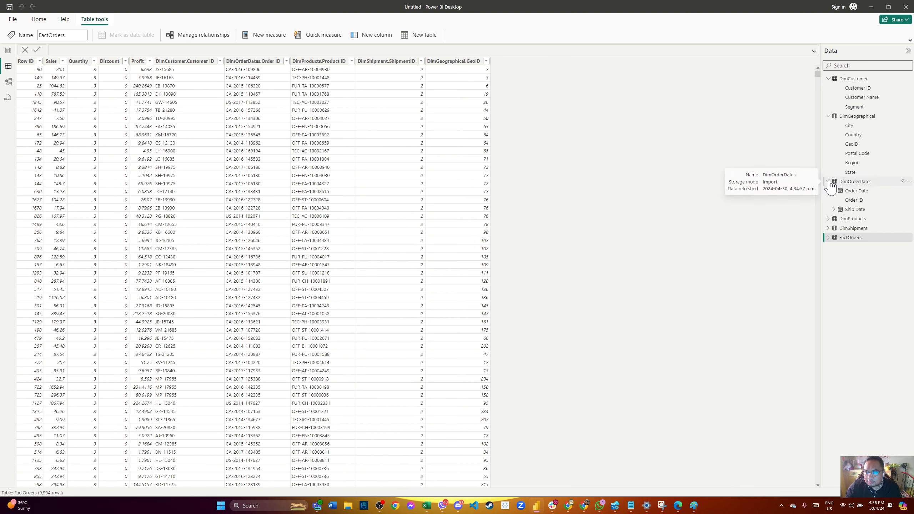
left_click(829, 181)
left_click(828, 116)
left_click(828, 79)
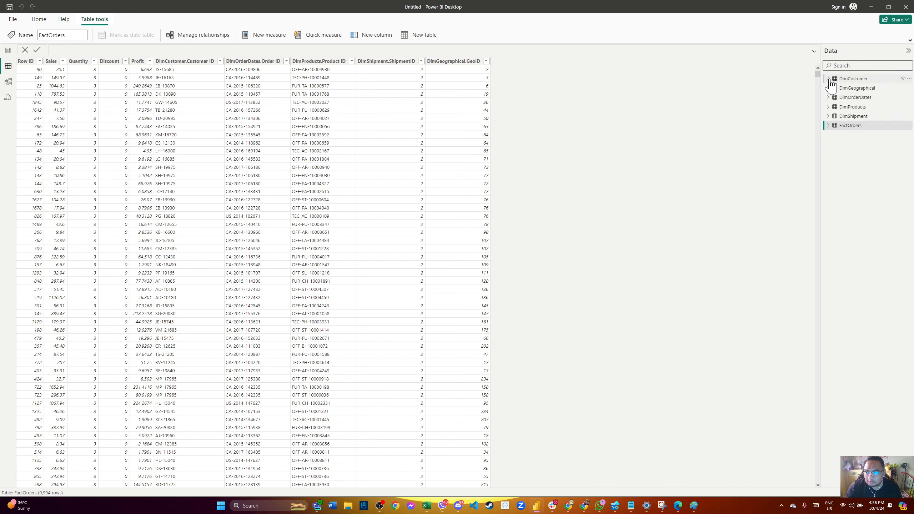
- Arrange the model diagram as a star, with FactOrders in the centre and the five dimension tables around it
left_click(8, 84)
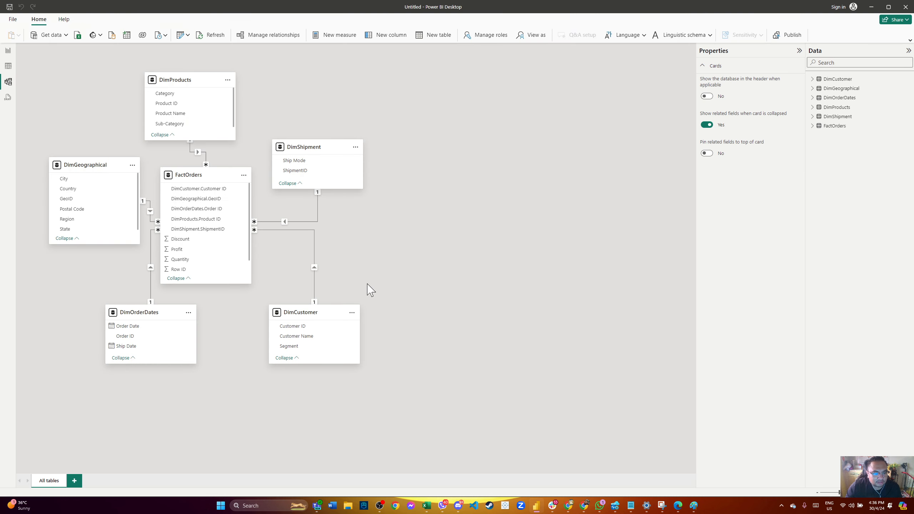
left_click_drag(334, 153, 485, 152)
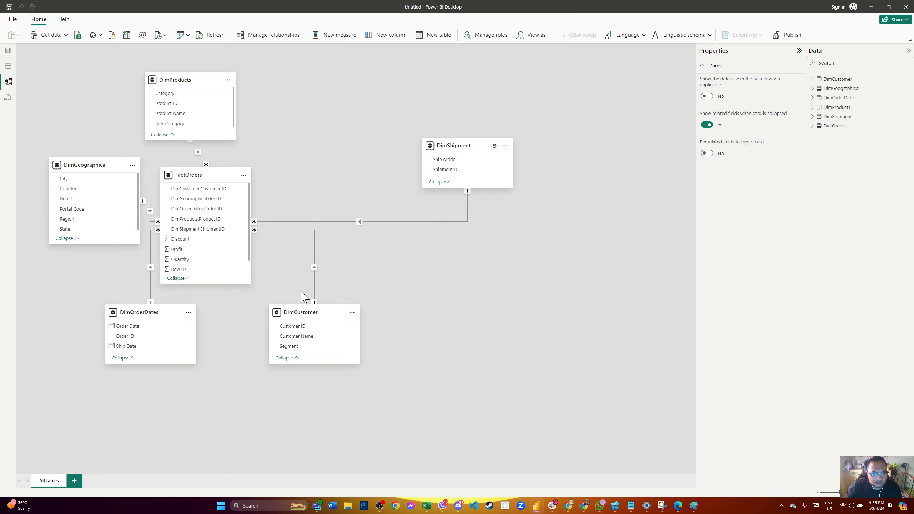
left_click_drag(334, 316, 468, 333)
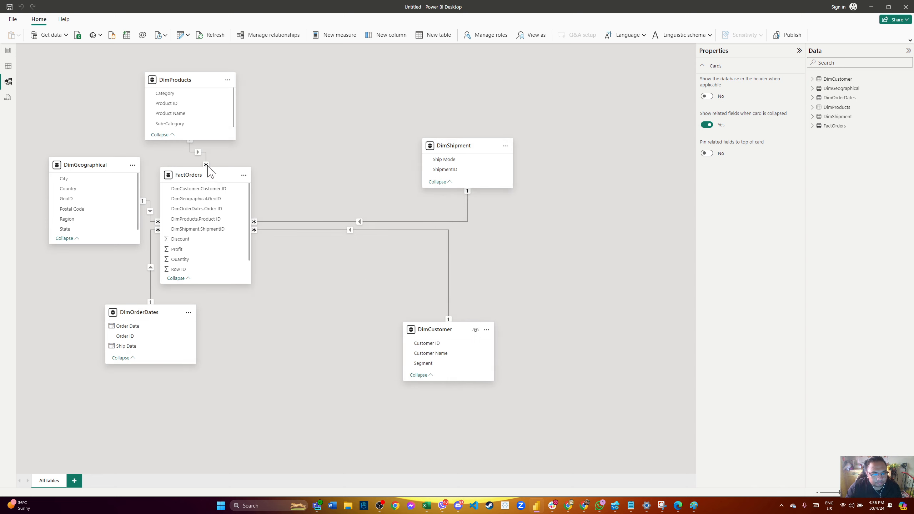
left_click_drag(207, 175, 356, 189)
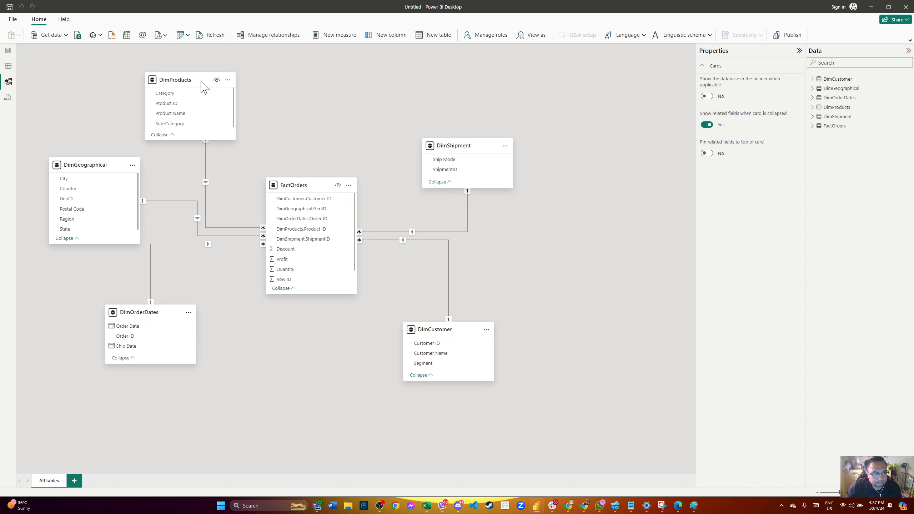
left_click_drag(202, 76, 288, 76)
left_click_drag(168, 316, 293, 375)
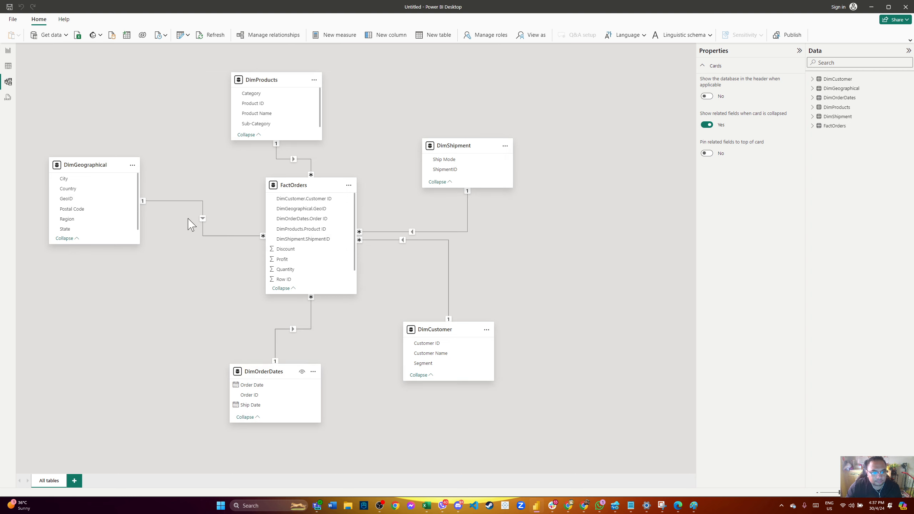
left_click_drag(123, 166, 179, 201)
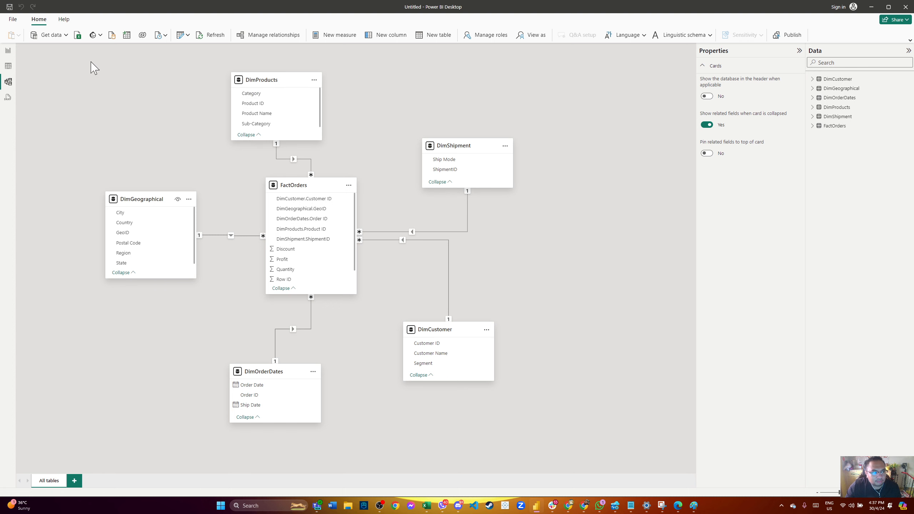
- Add an empty stacked column chart to report Page 1 and move it towards the middle of the canvas
left_click(8, 65)
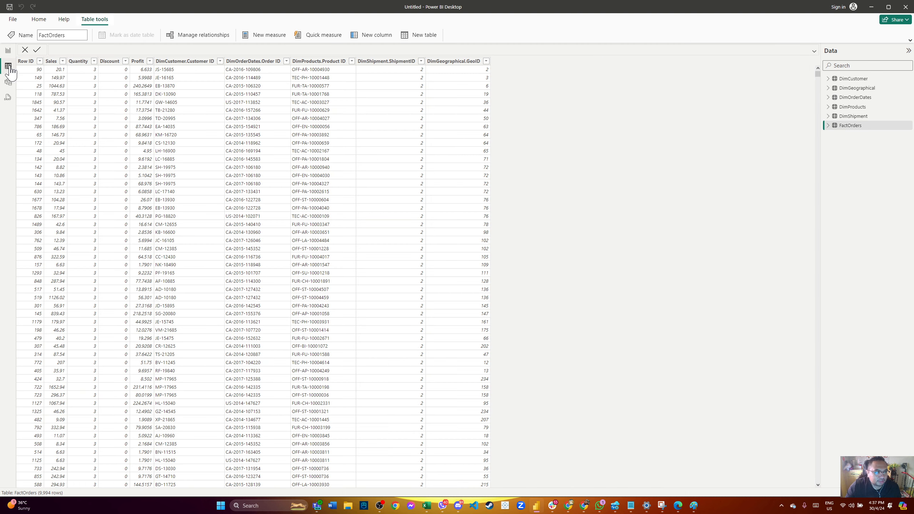
left_click(8, 51)
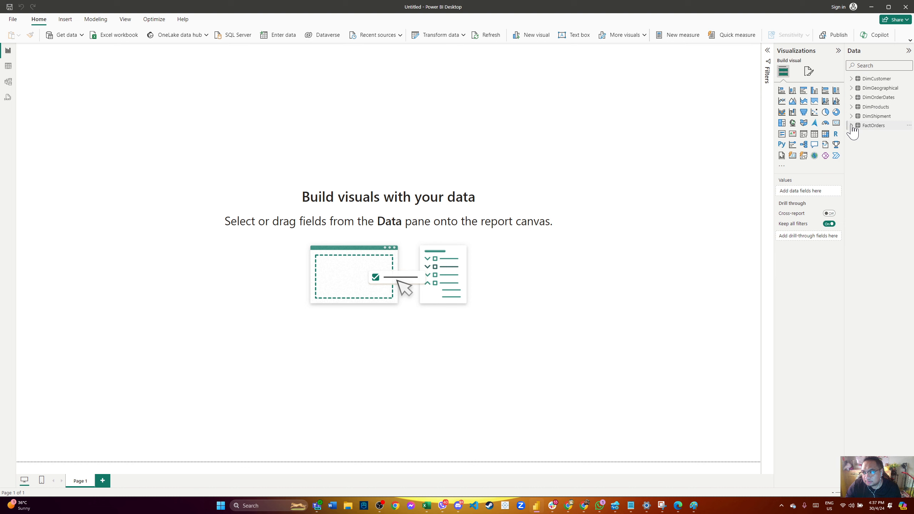
left_click(792, 95)
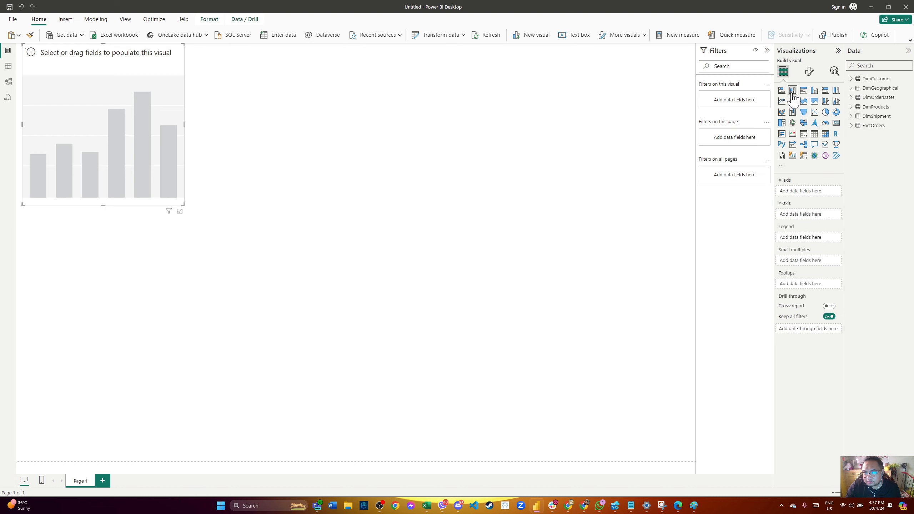
left_click_drag(116, 113, 317, 227)
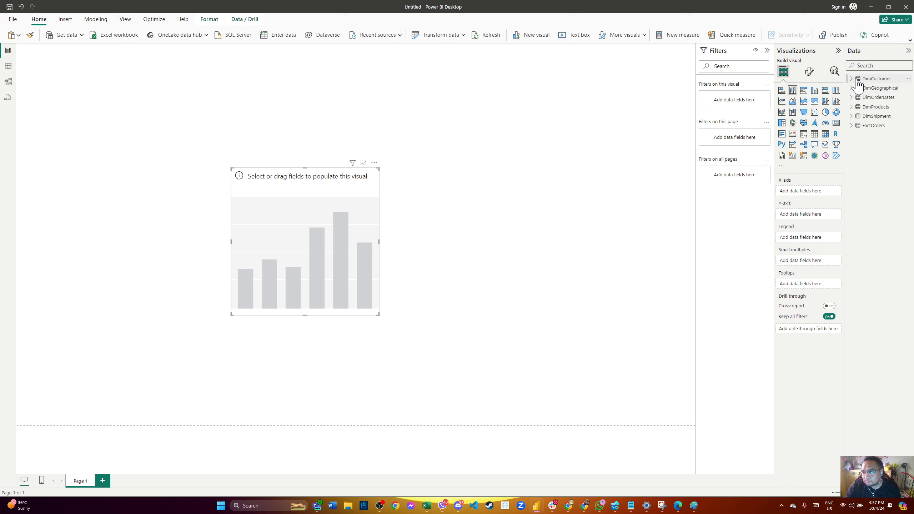
- Plot FactOrders Sales by DimProducts Product Name in the column chart and enlarge the chart across the lower part of the page
left_click(854, 107)
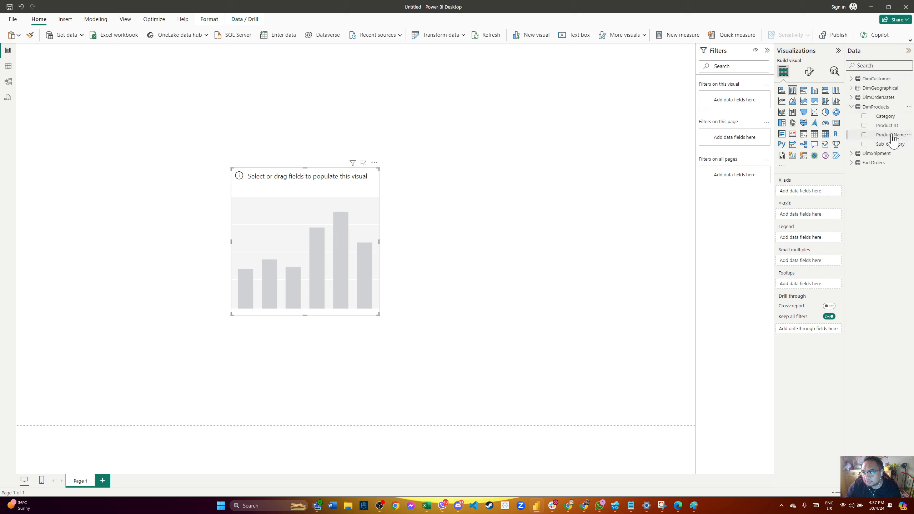
left_click(889, 139)
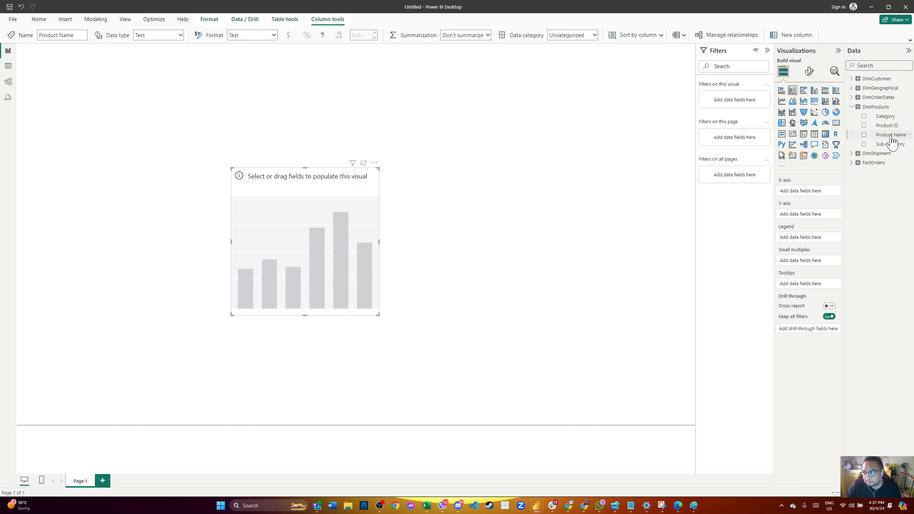
left_click_drag(890, 139, 316, 253)
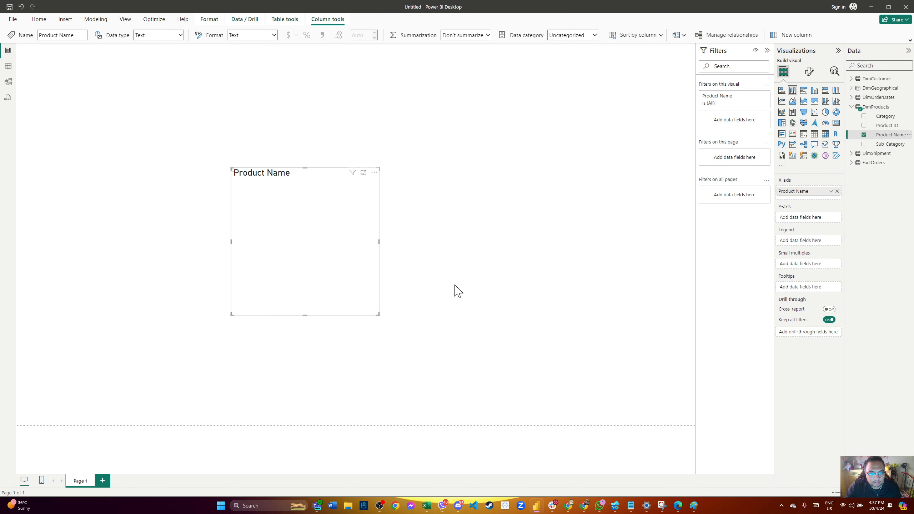
left_click(851, 164)
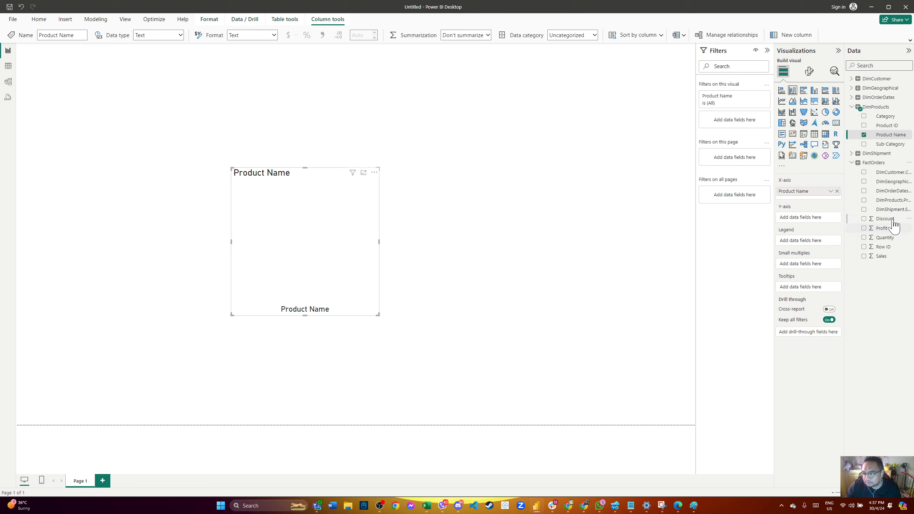
left_click_drag(886, 257, 326, 255)
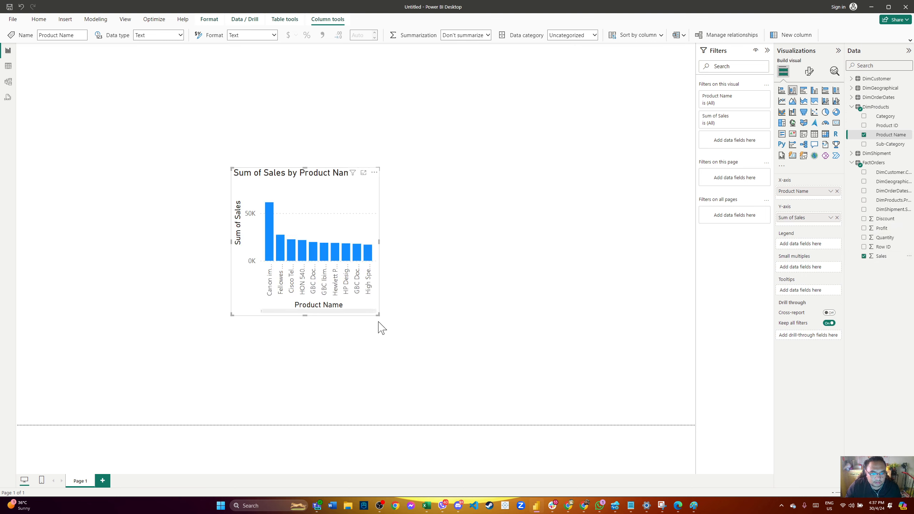
left_click_drag(376, 313, 695, 424)
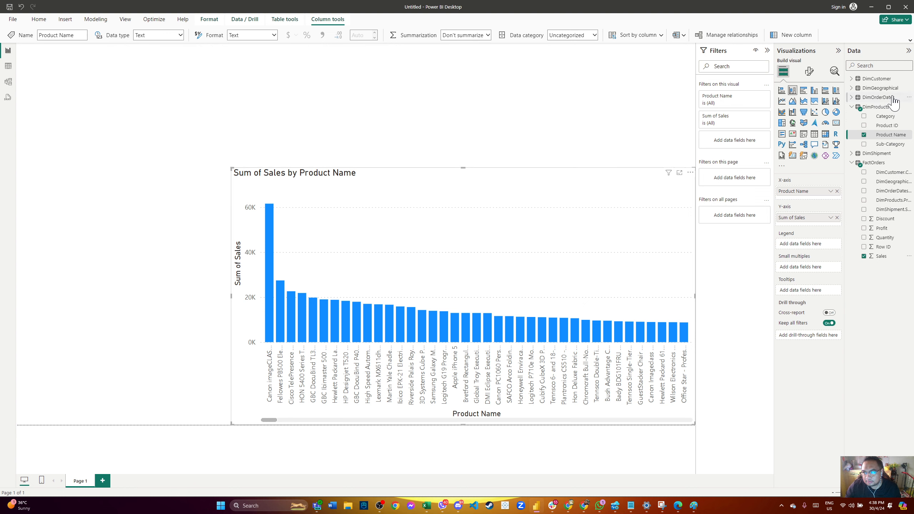
- Add a slicer above the sales chart and assign it the Category field from DimProducts
left_click(624, 113)
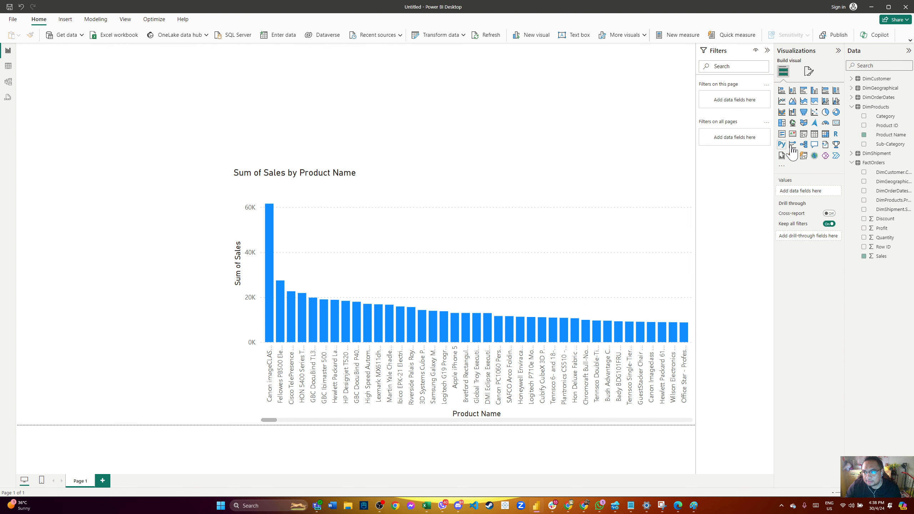
left_click(803, 133)
left_click_drag(191, 99, 326, 78)
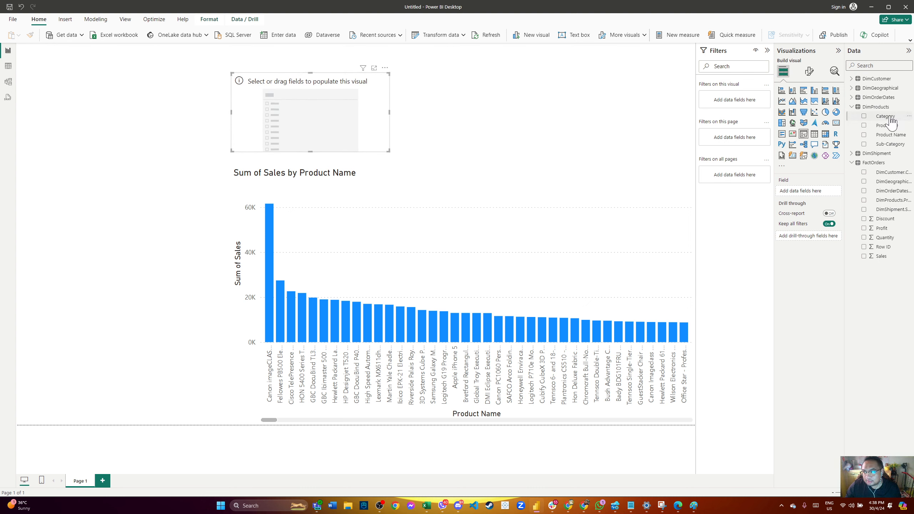
left_click_drag(890, 118, 321, 109)
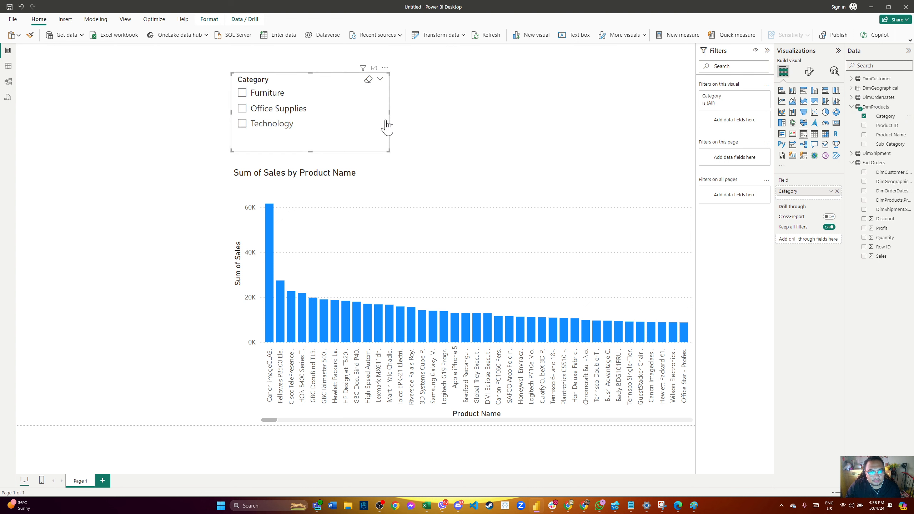
- Test the Category slicer by filtering the sales chart to Furniture, Office Supplies and Technology in turn
left_click(242, 93)
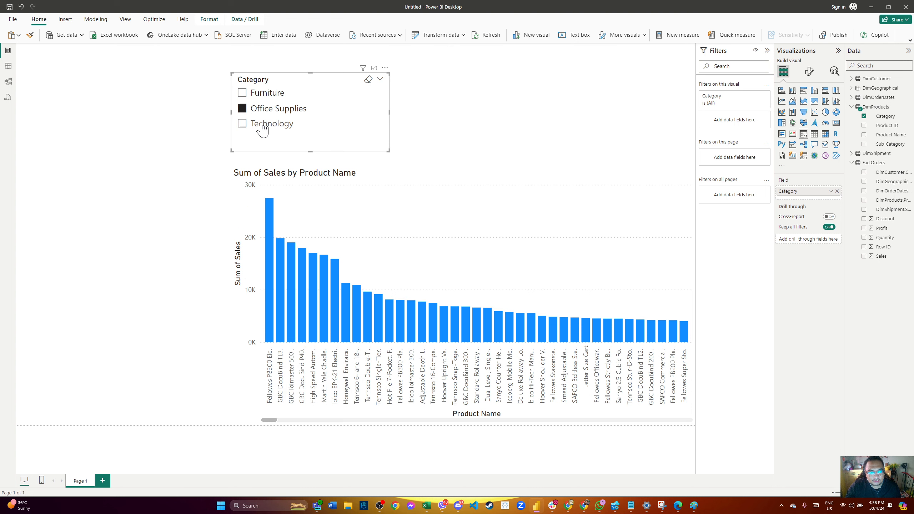
left_click(243, 124)
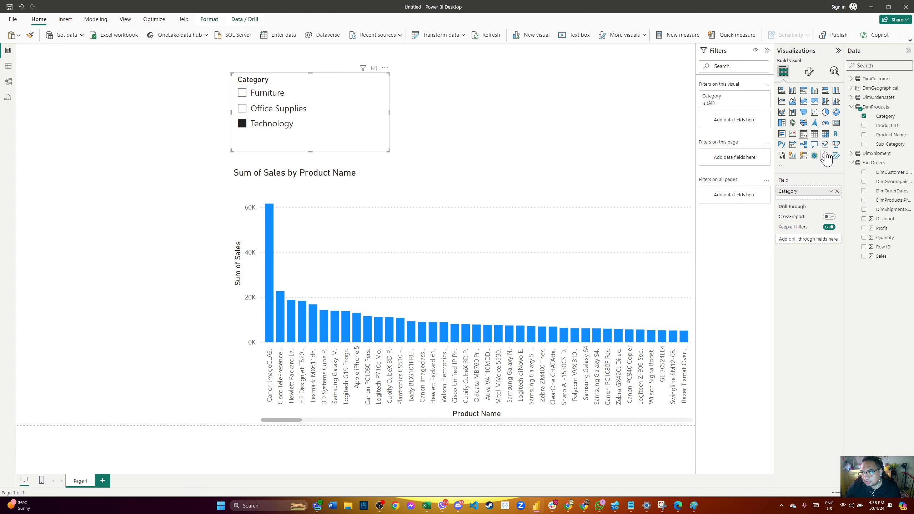
- Add an empty pie chart to the page and place it beside the Category slicer, above the column chart
left_click(632, 127)
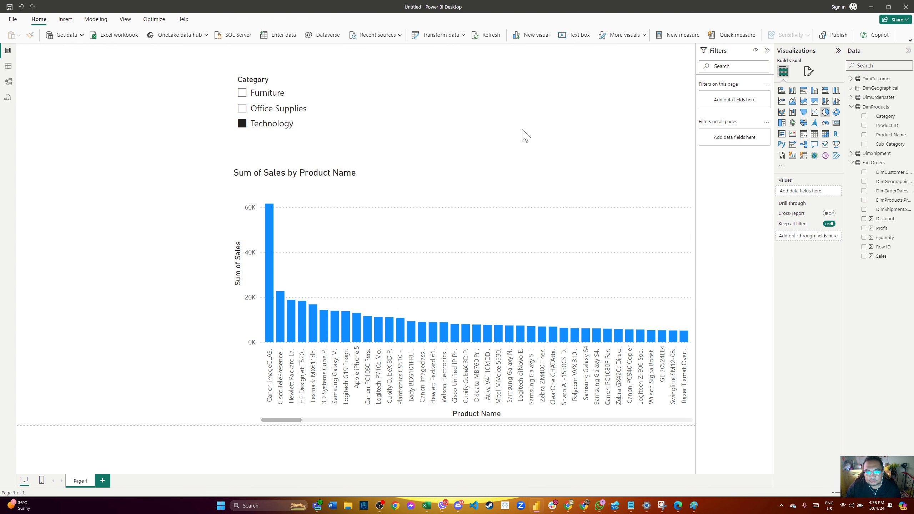
left_click(826, 113)
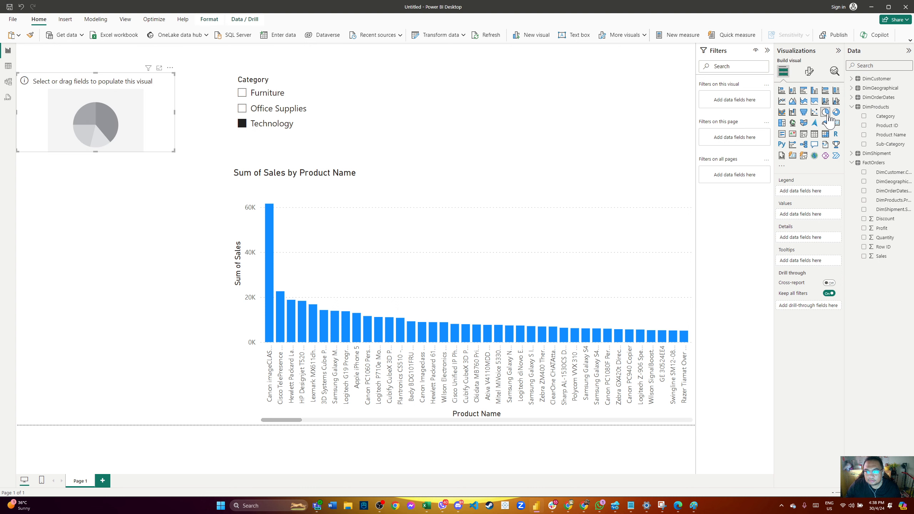
left_click_drag(106, 102, 496, 98)
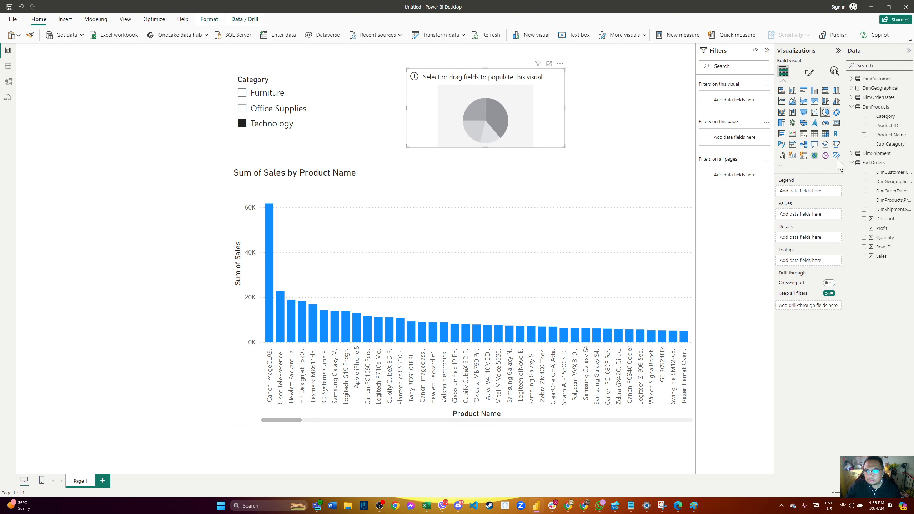
- Plot FactOrders Sales by DimProducts Sub-Category in the pie chart, enlarge the chart and shift it slightly up
left_click_drag(889, 144, 514, 132)
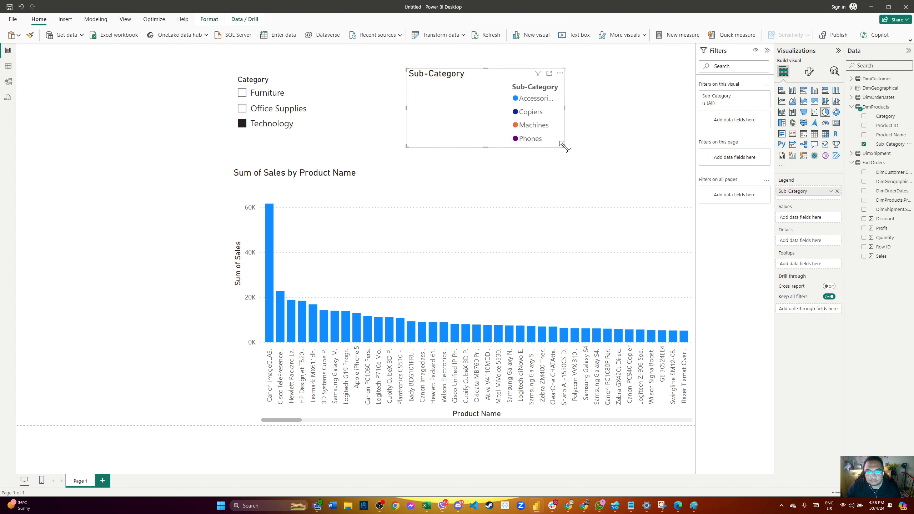
left_click_drag(565, 147, 644, 205)
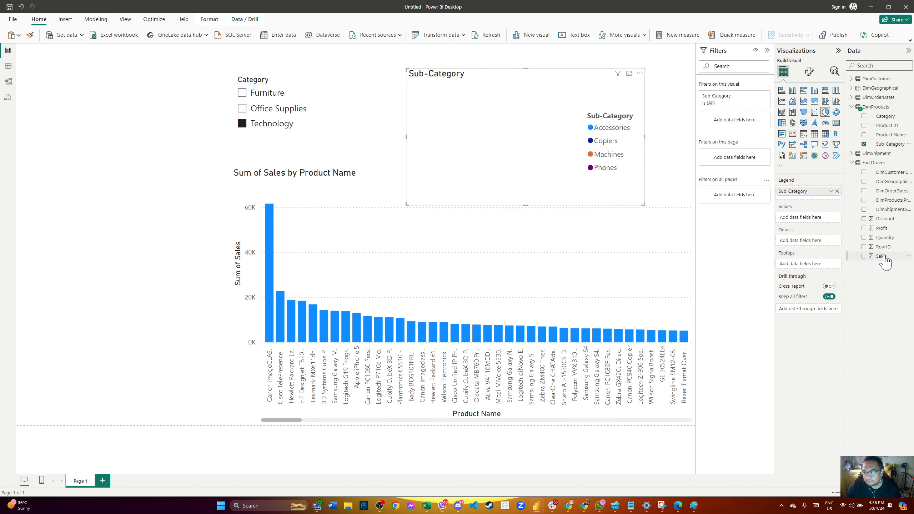
left_click_drag(514, 150, 515, 151)
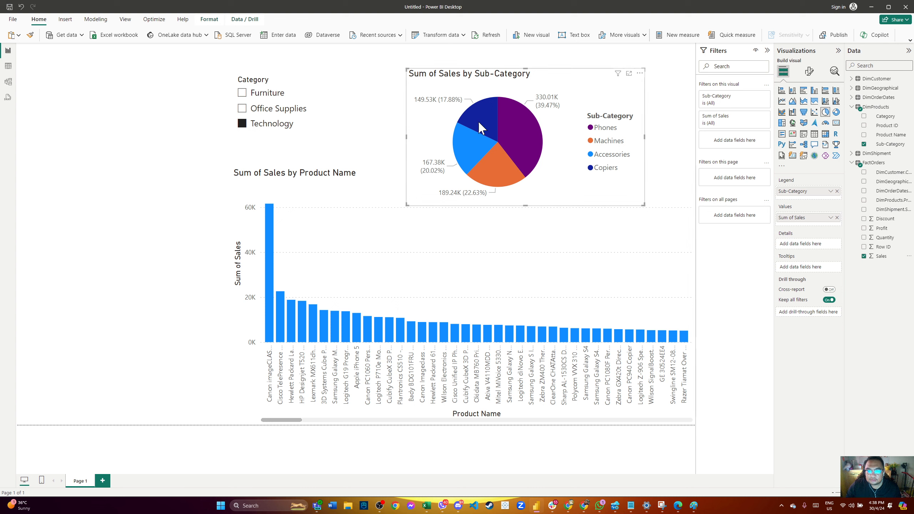
left_click_drag(546, 82, 535, 73)
- Highlight the Phones slice in the pie chart and add Sub-Category as the legend of the column chart
left_click(510, 117)
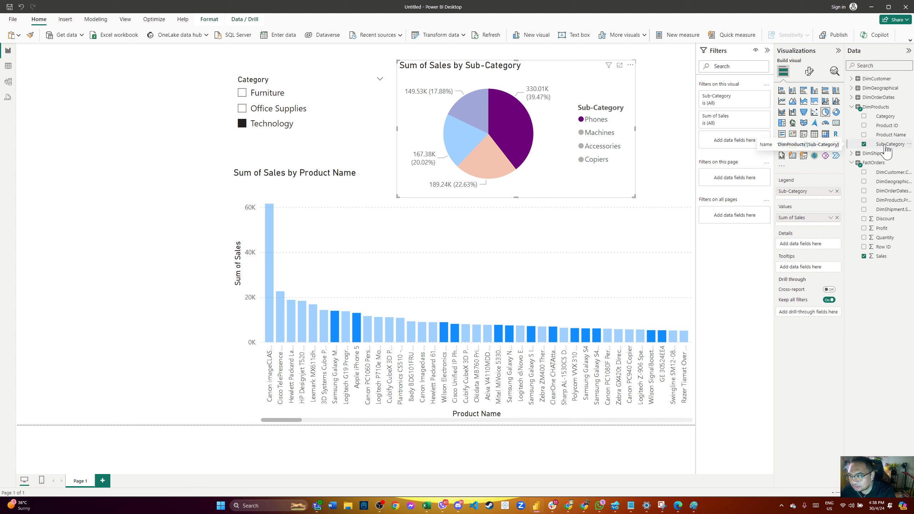
left_click(610, 304)
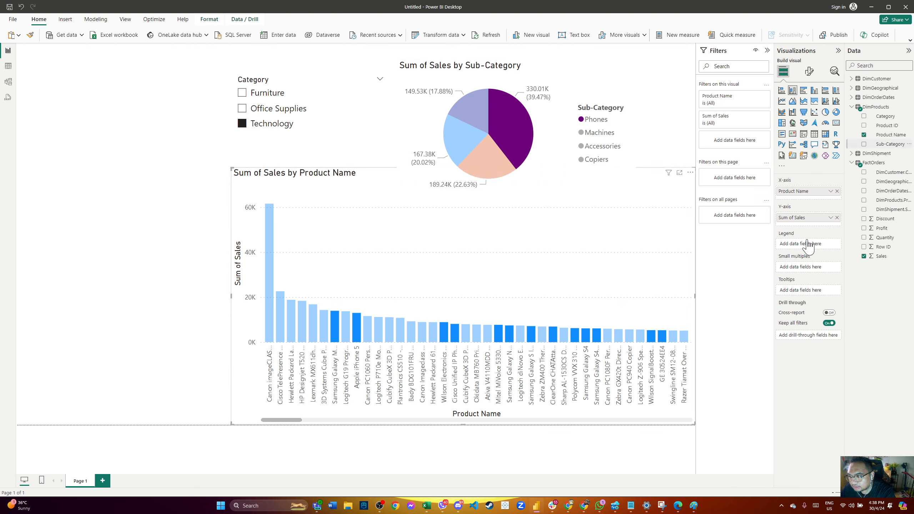
left_click_drag(808, 247, 809, 245)
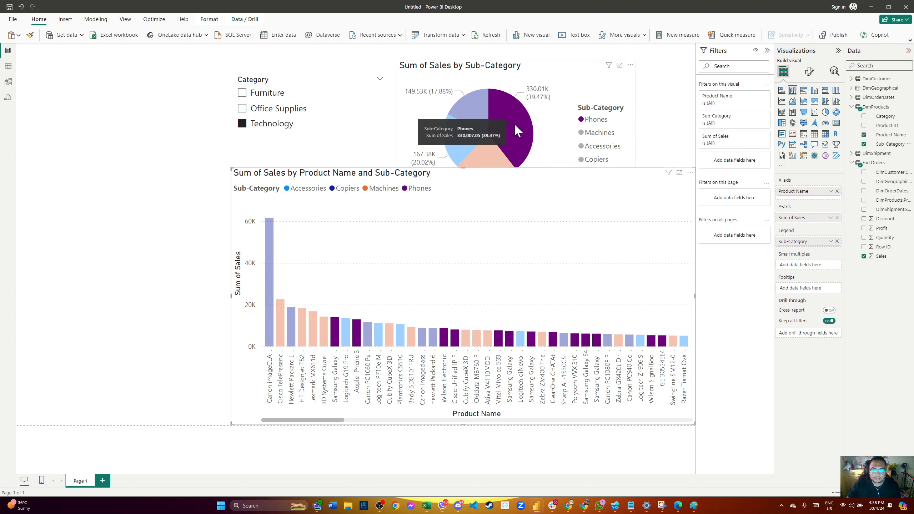
- Test cross-filtering with the Copiers and Accessories pie slices, then with the Office Supplies and Furniture slicer categories
left_click(478, 117)
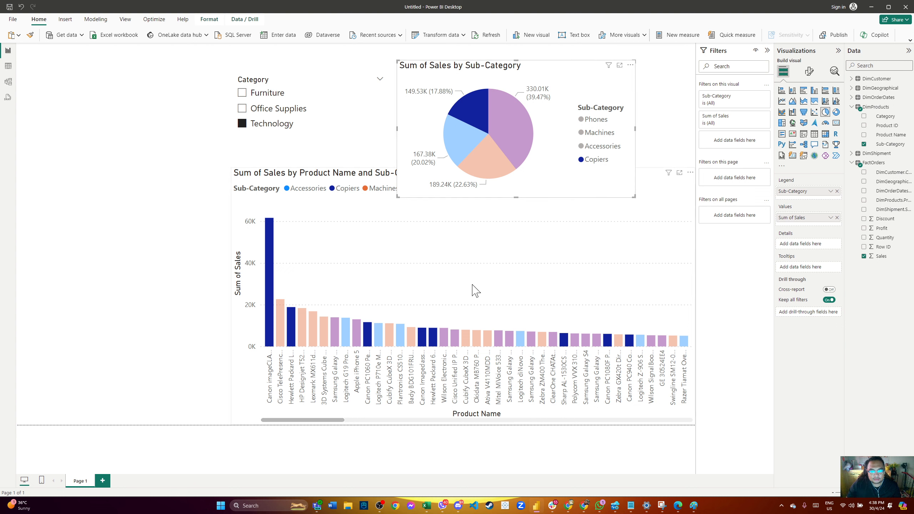
left_click(462, 155)
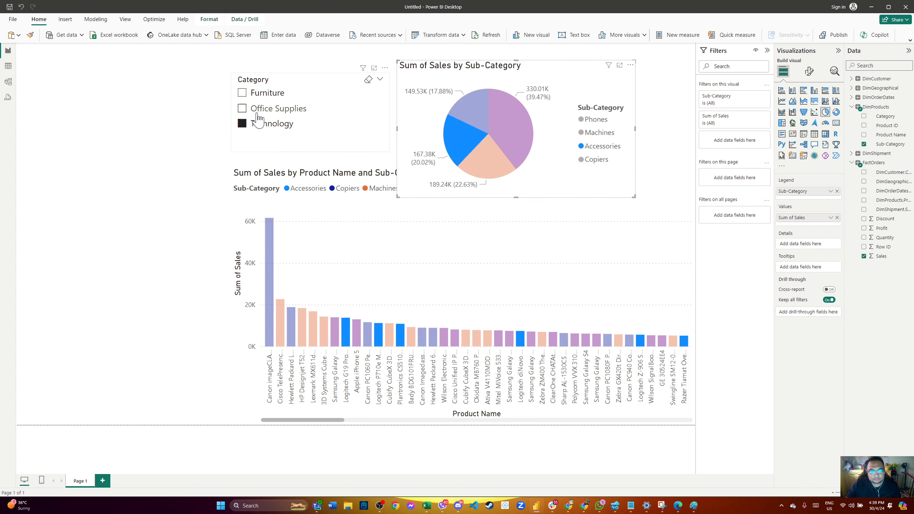
left_click(249, 111)
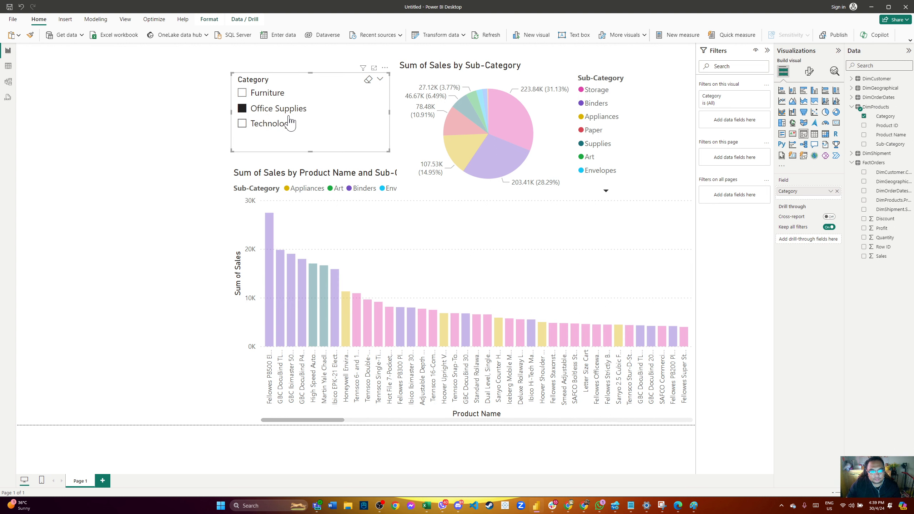
left_click(242, 94)
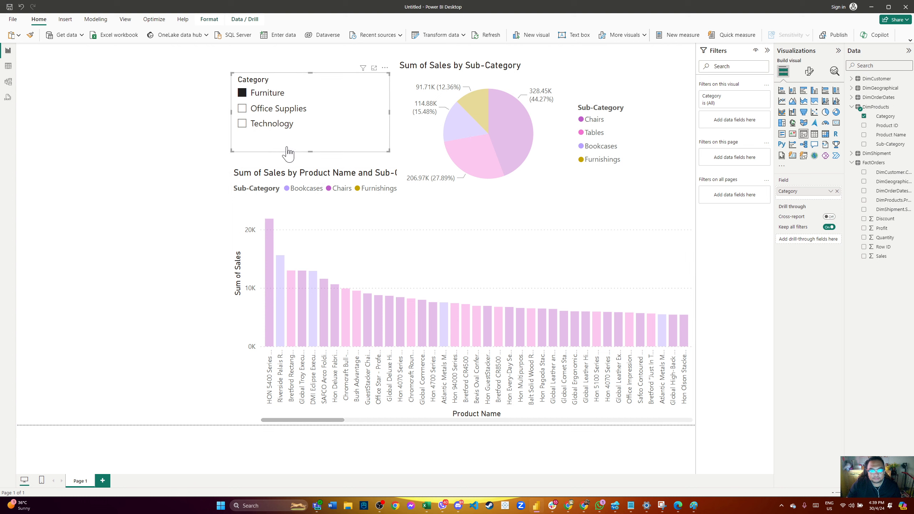
left_click(274, 110)
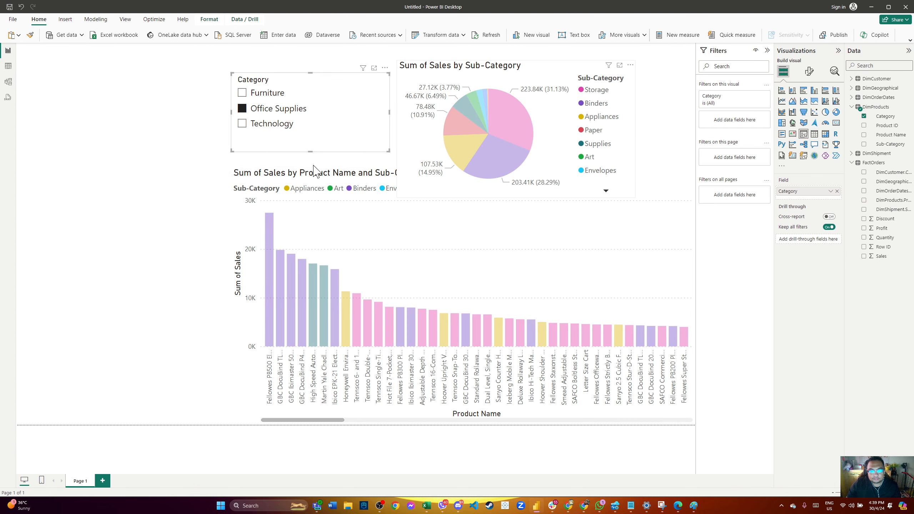
- Reduce the column chart's height from its upper edge so that it sits entirely below the pie chart
left_click(122, 162)
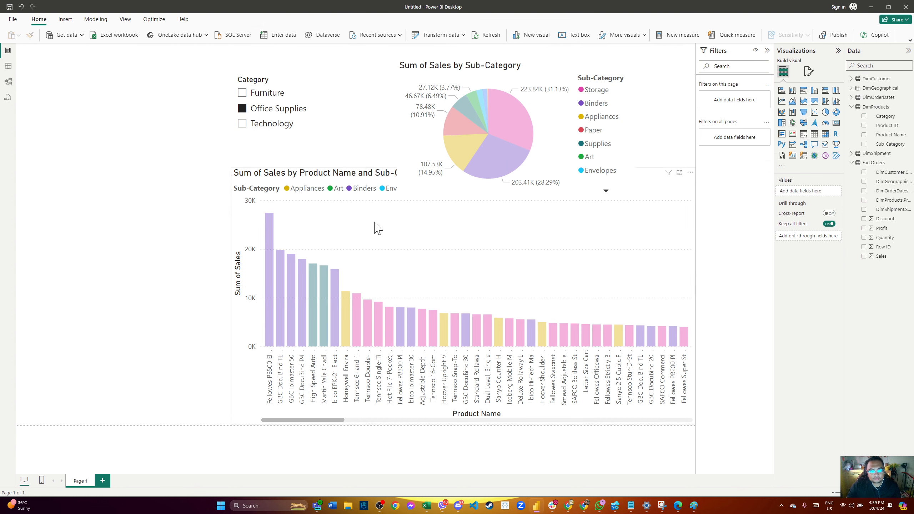
left_click(359, 210)
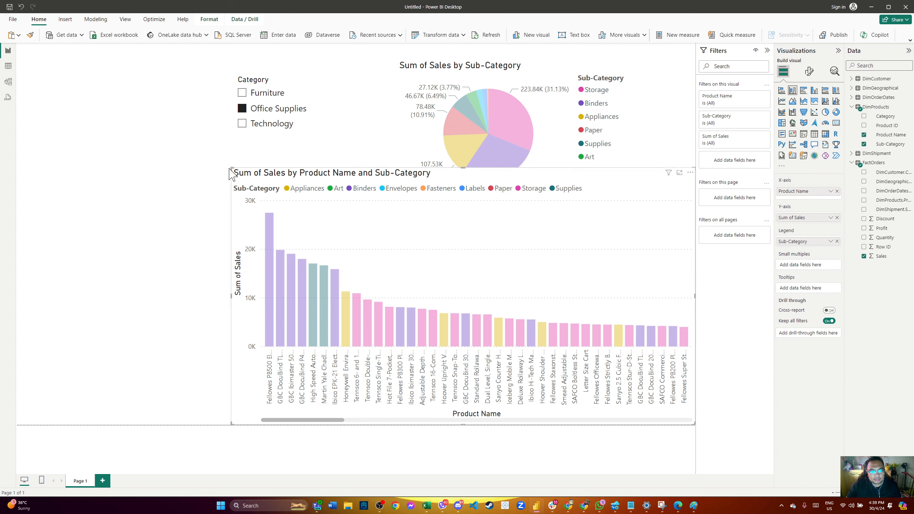
left_click_drag(227, 164, 231, 202)
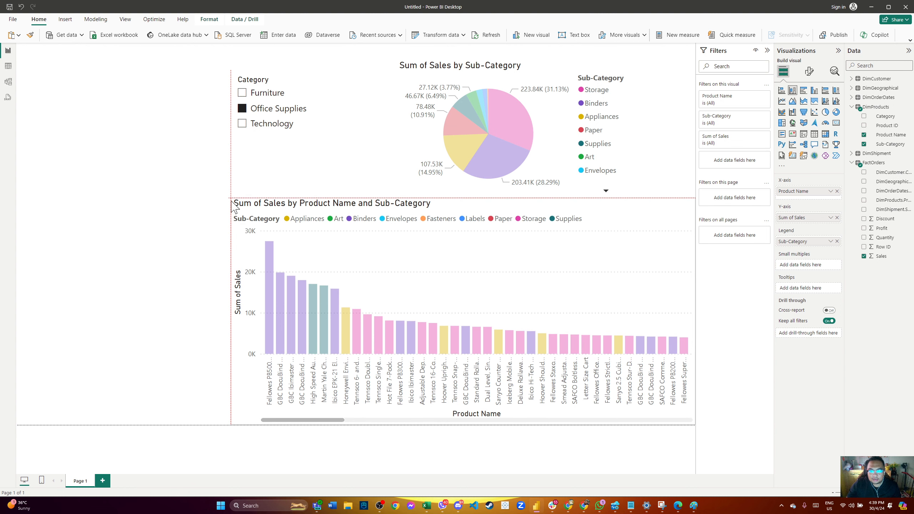
left_click(188, 225)
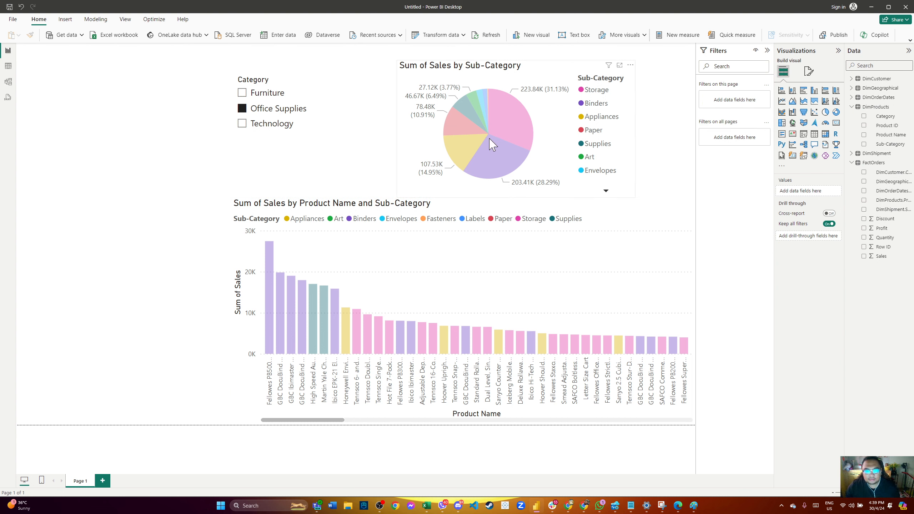
- Clear the pie chart highlighting and widen the column chart to the left edge of the report page
left_click(522, 127)
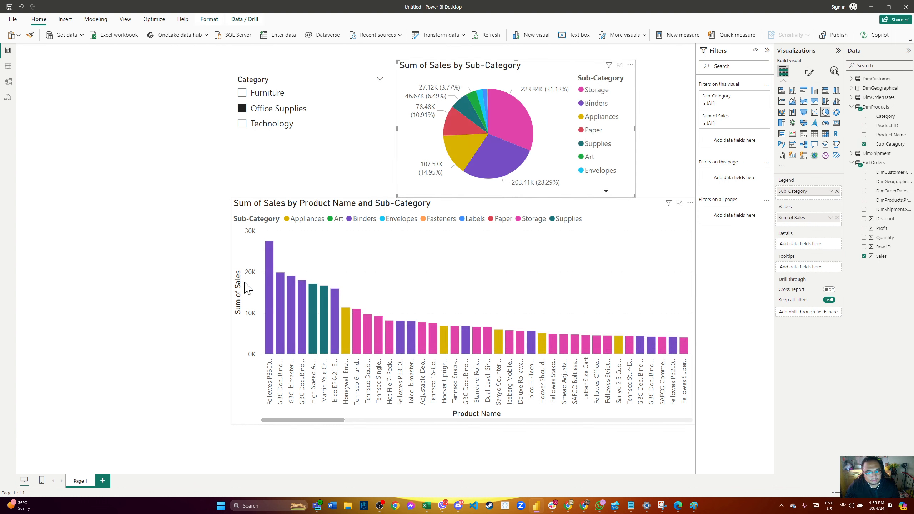
left_click(252, 257)
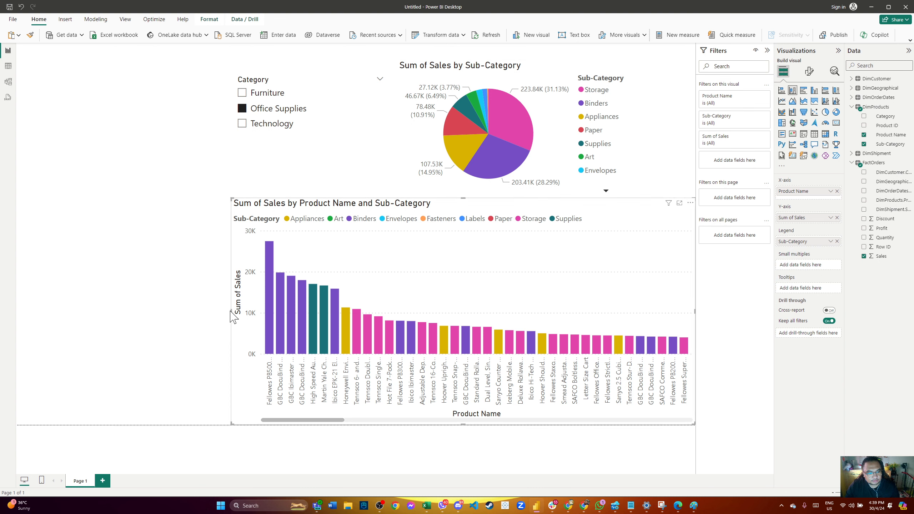
left_click_drag(229, 311, 17, 306)
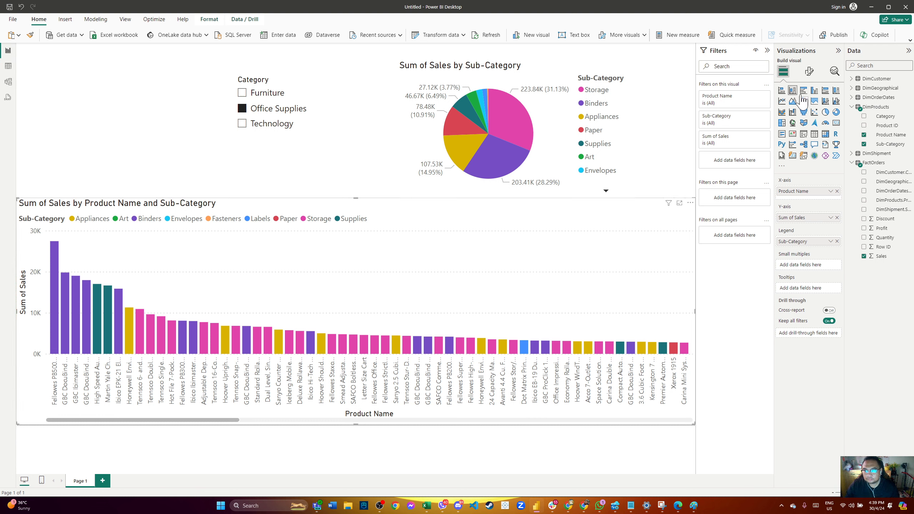
- Move the Category slicer to the page's upper-left corner and the pie chart to its upper-right corner
left_click(96, 108)
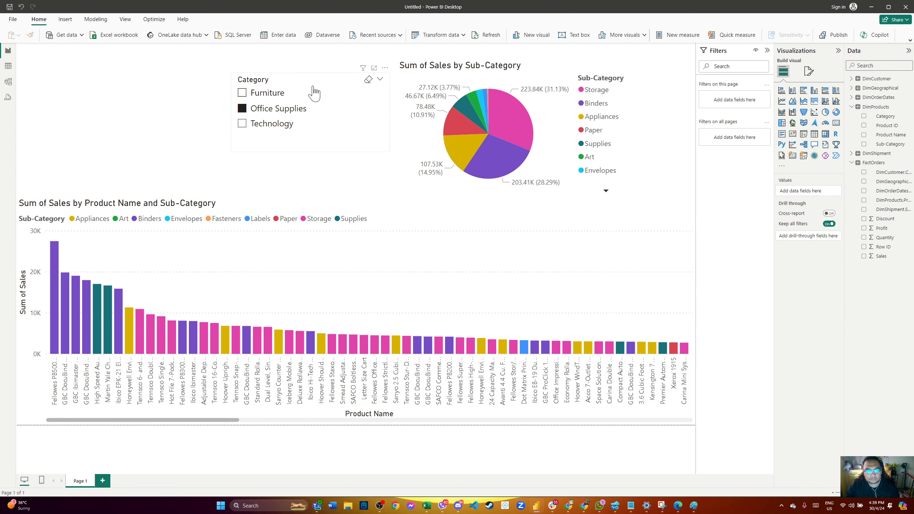
left_click_drag(318, 85, 120, 56)
left_click(551, 152)
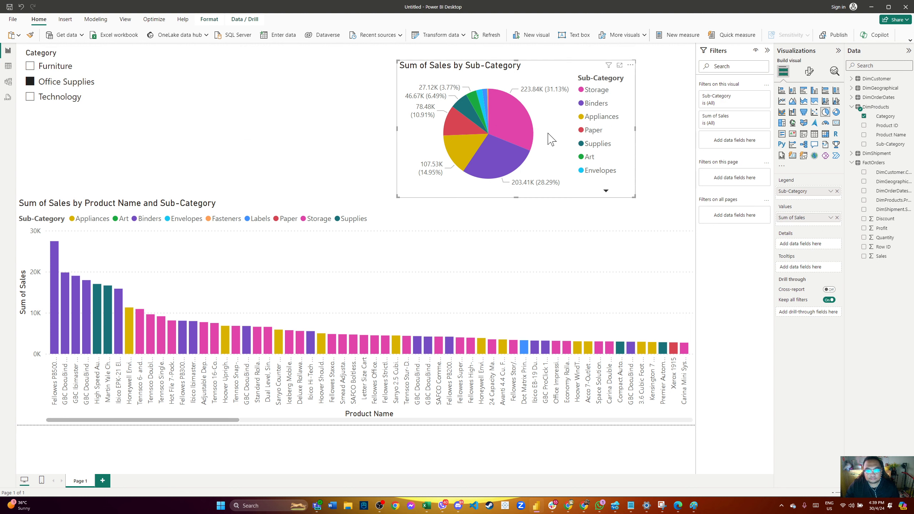
left_click_drag(575, 67, 635, 49)
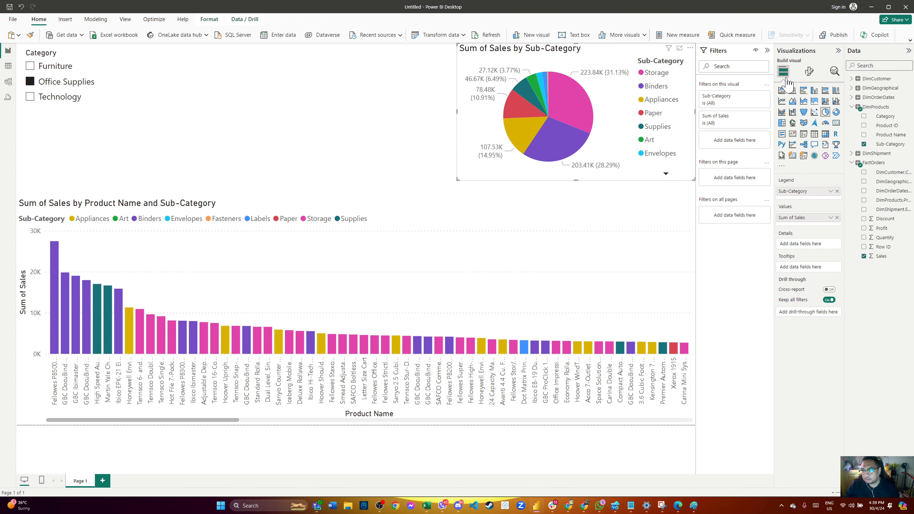
- Add an empty line chart, narrow it and position it between the Category slicer and the pie chart
left_click(447, 107)
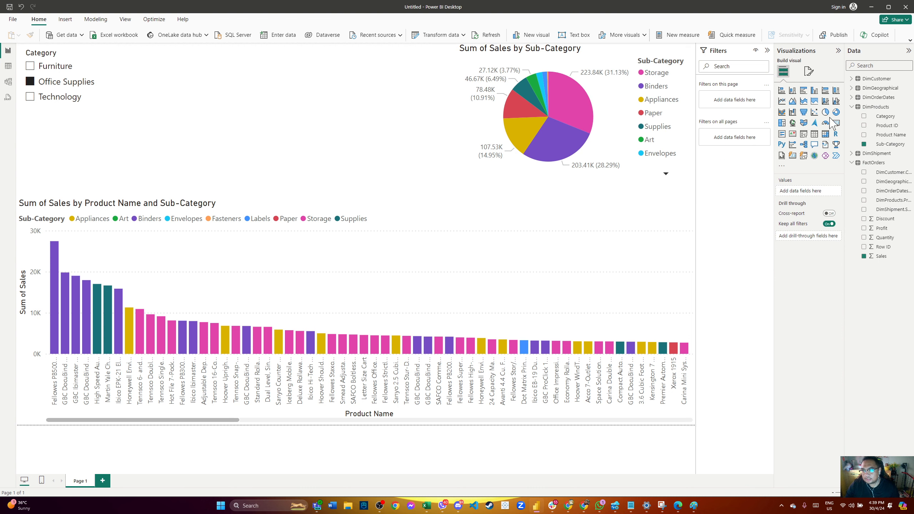
left_click(782, 101)
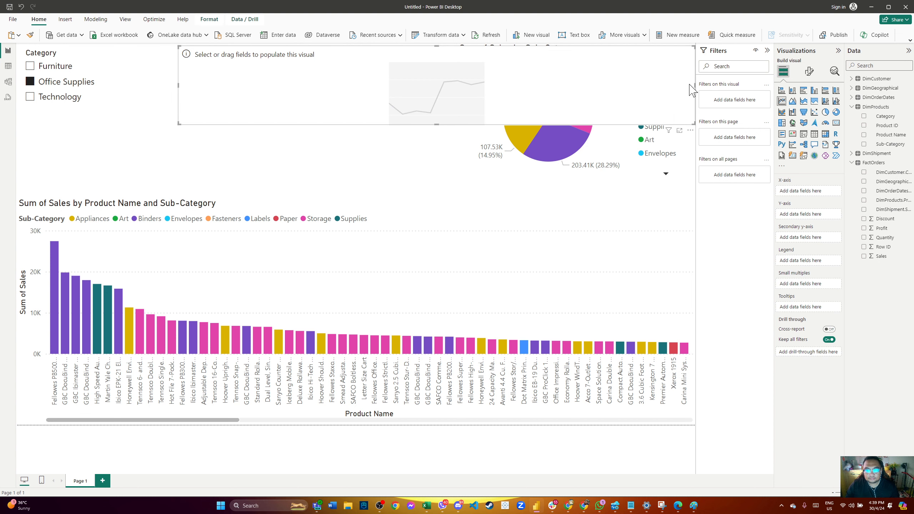
mouse_move(695, 82)
left_mouse_down()
mouse_move(502, 89)
mouse_move(694, 84)
left_mouse_up()
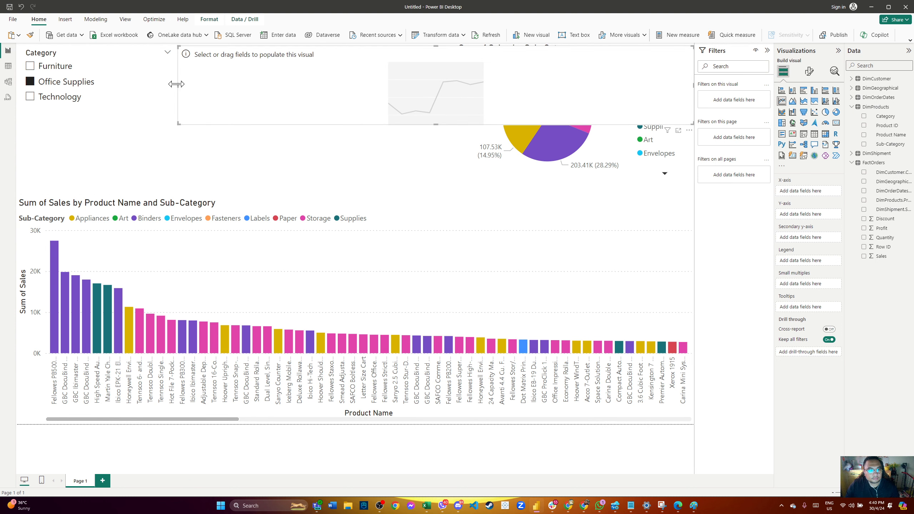
left_click_drag(176, 84, 420, 89)
left_click_drag(541, 66, 274, 69)
- Clear the Office Supplies filter, narrow the Category slicer and move the empty line chart right beside it
left_click(137, 83)
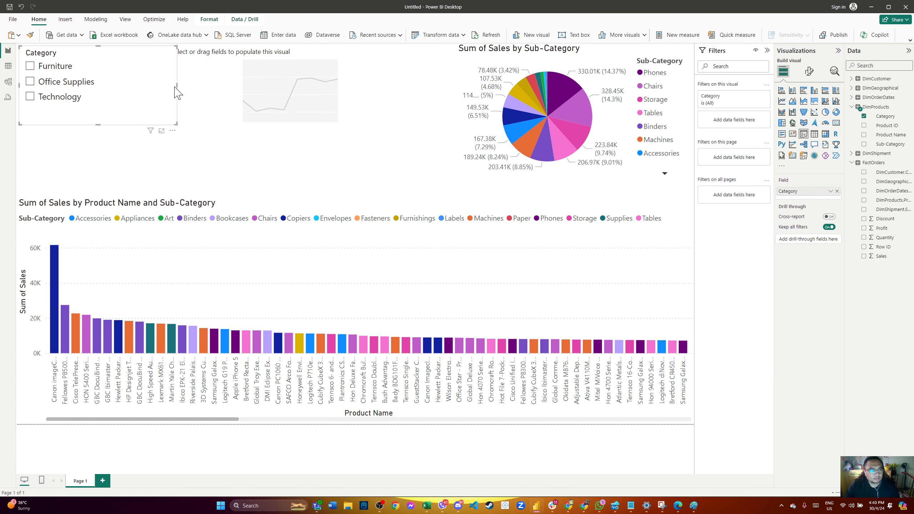
left_click_drag(177, 85, 115, 83)
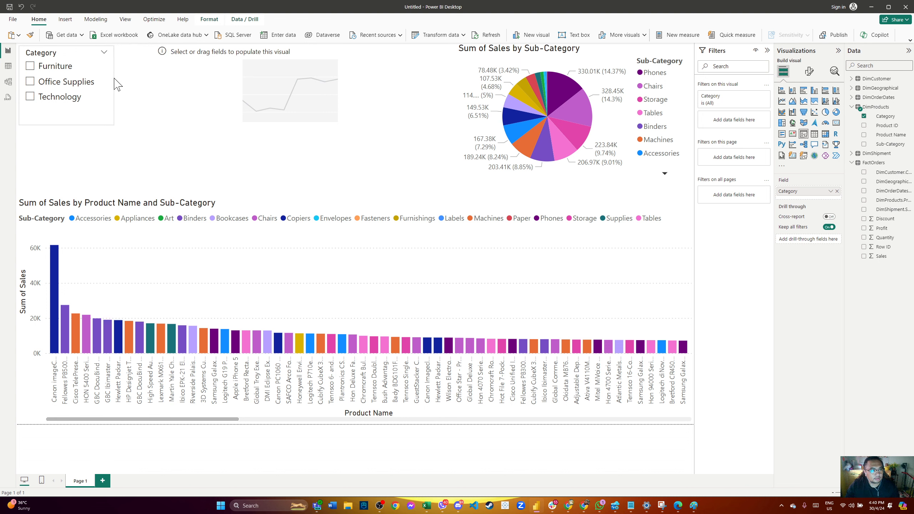
mouse_move(233, 82)
left_mouse_down()
mouse_move(280, 83)
mouse_move(232, 82)
mouse_move(251, 86)
mouse_move(238, 81)
mouse_move(243, 87)
left_mouse_up()
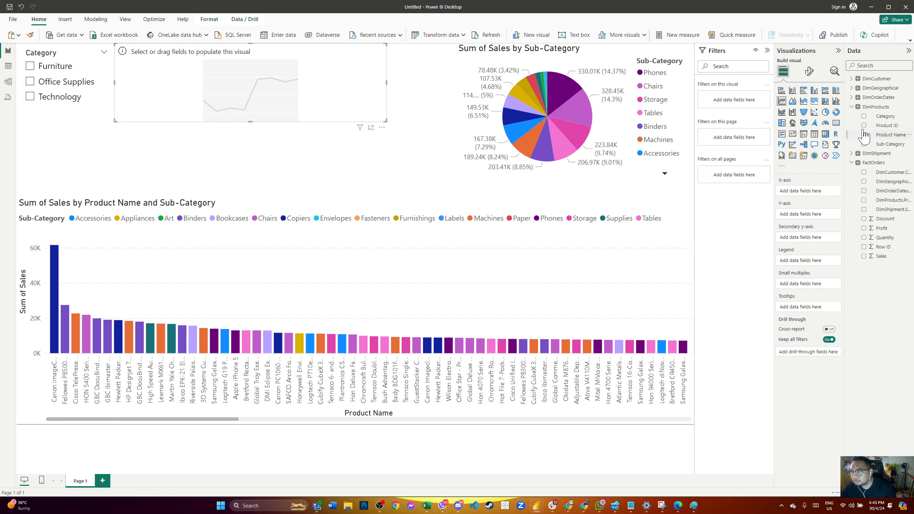
- Assign the Order Date field from DimOrderDates to the line chart's X-axis
left_click(852, 106)
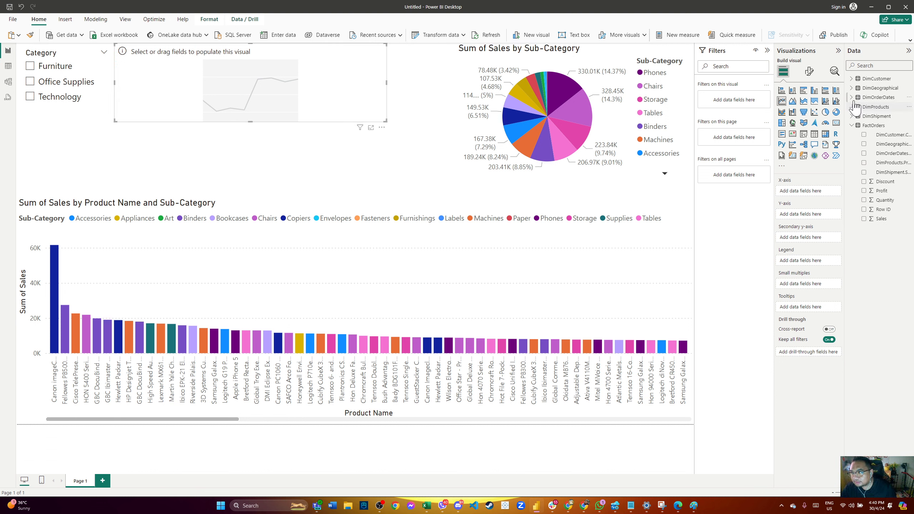
left_click(852, 97)
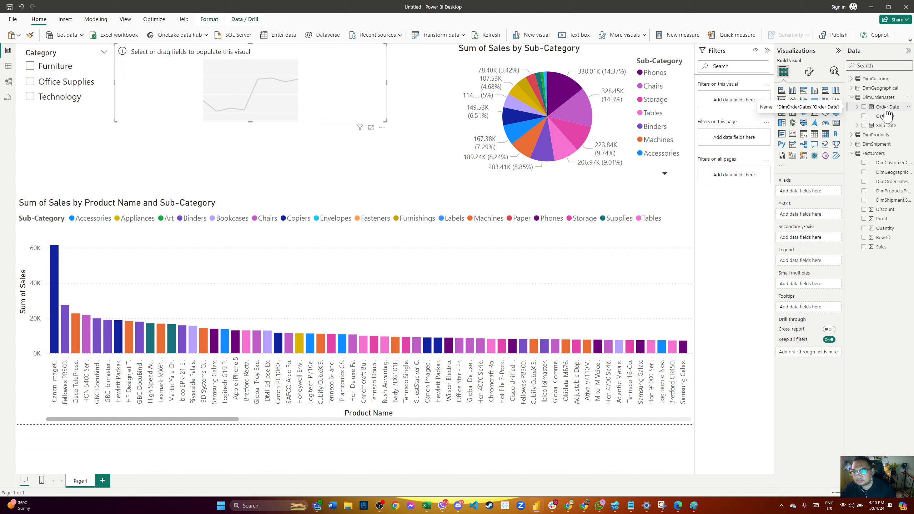
left_click_drag(886, 111, 319, 100)
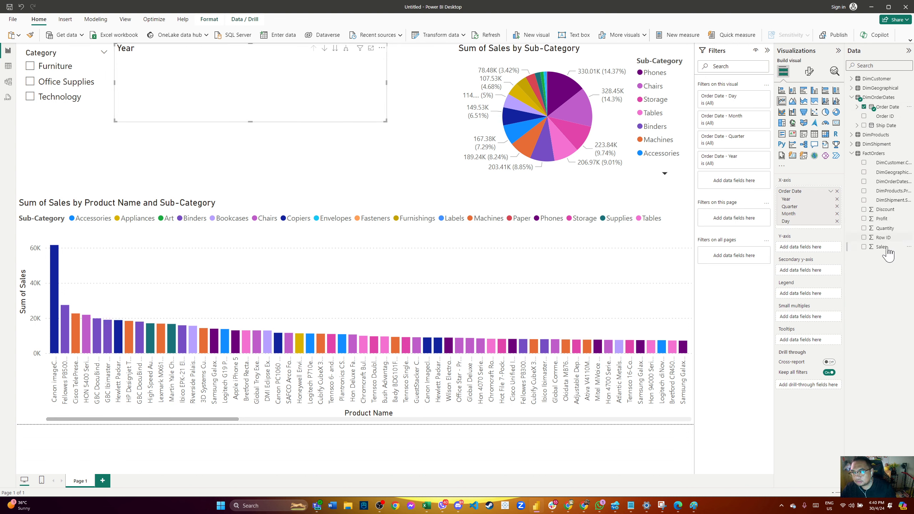
- Add Sales to the line chart's Y-axis and enlarge the chart to fill the space beside and below it, up to the pie chart
left_click_drag(249, 82, 251, 82)
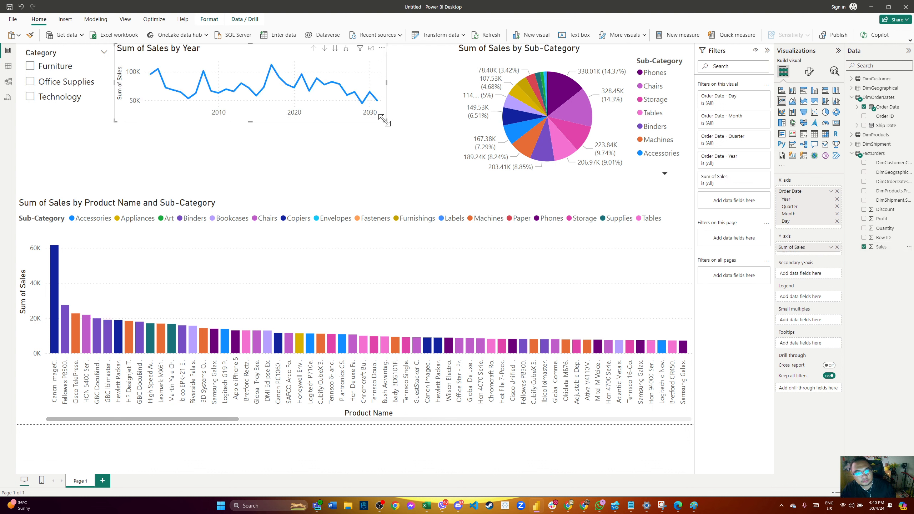
left_click_drag(390, 124, 455, 178)
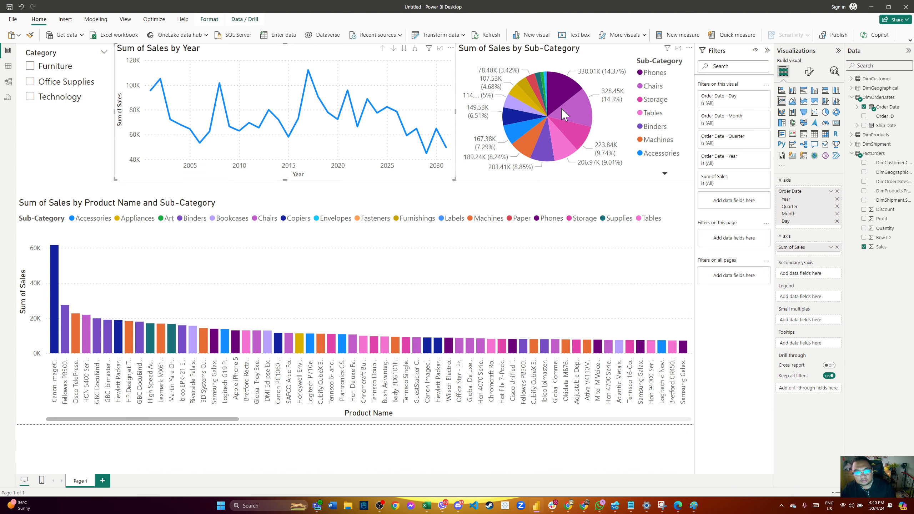
- Test cross-filtering with the Phones and Tables pie slices, then filter the Category slicer to Furniture and select the Furnishings slice
left_click(583, 122)
left_click(573, 93)
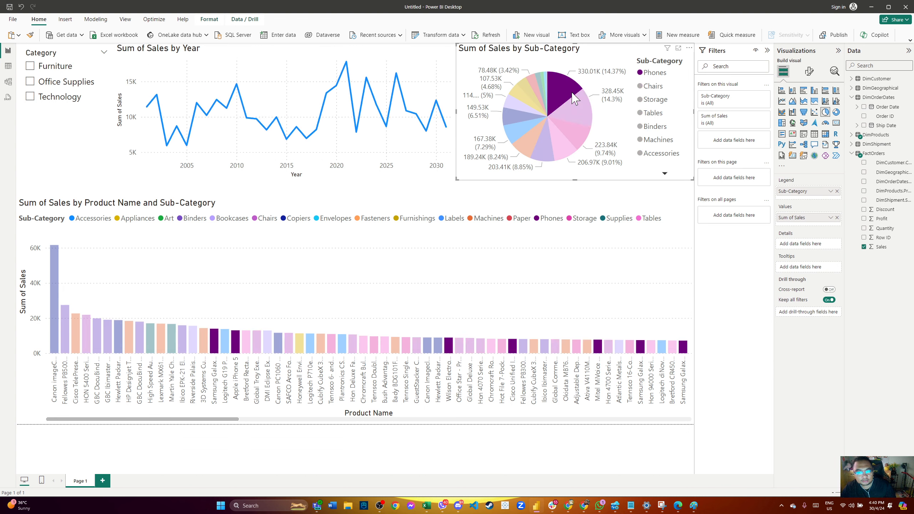
left_click(559, 146)
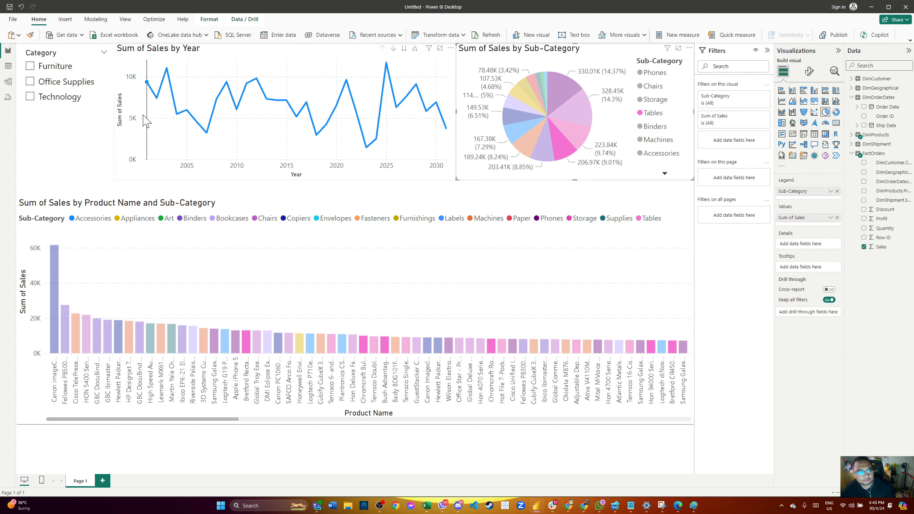
left_click(54, 72)
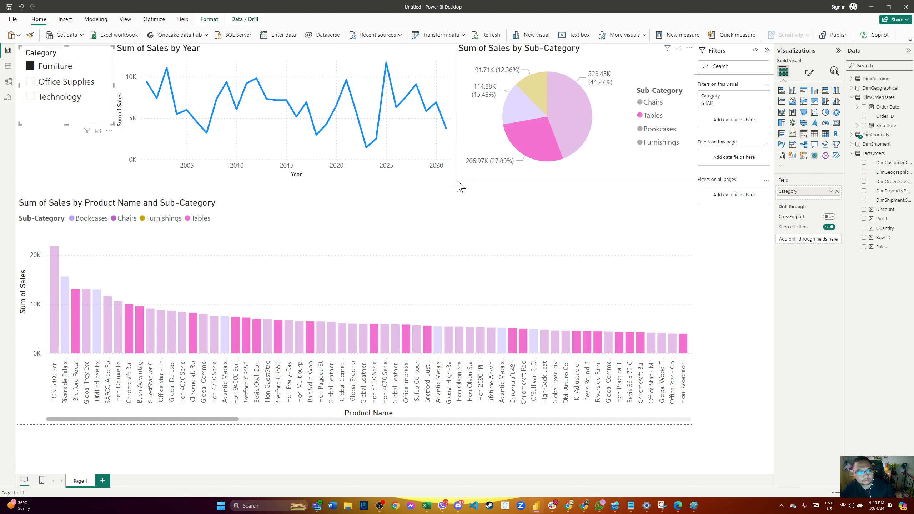
left_click(546, 98)
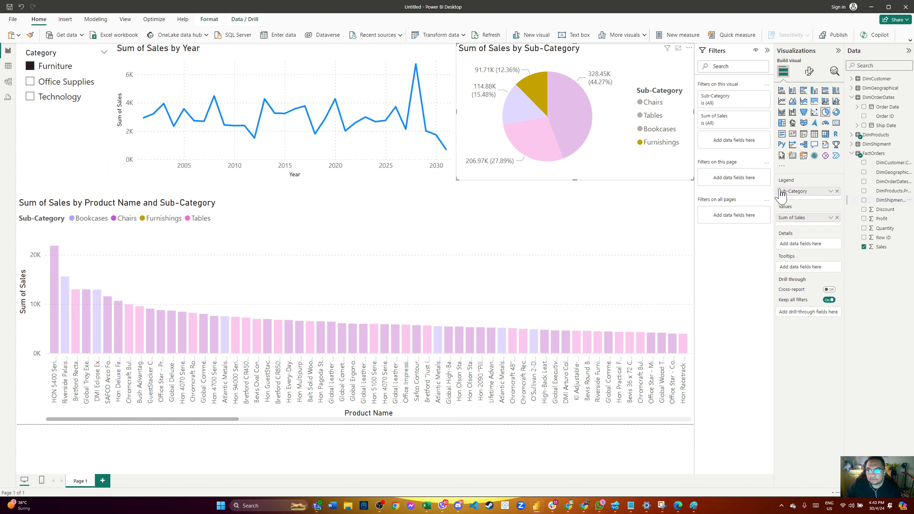
- Collapse the DimOrderDates and FactOrders field lists, review the star schema in the model view and return to the report
left_click(852, 97)
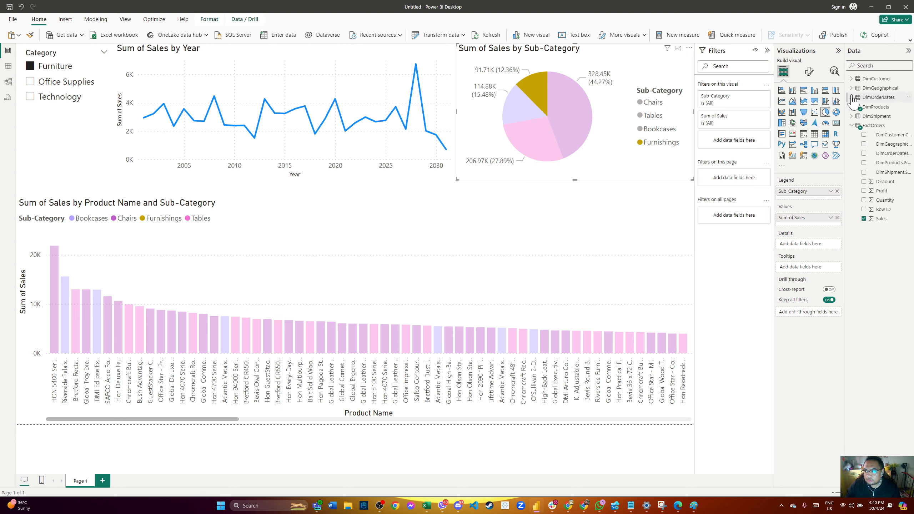
left_click(851, 126)
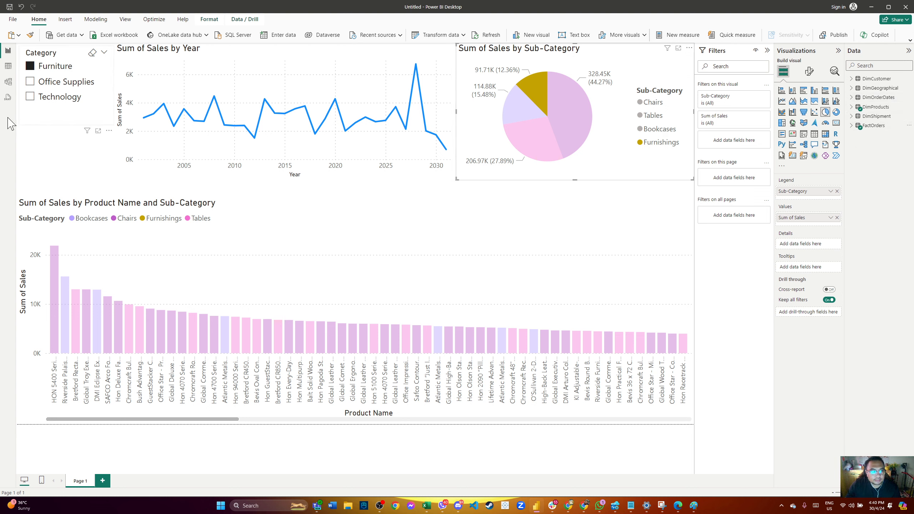
left_click(8, 81)
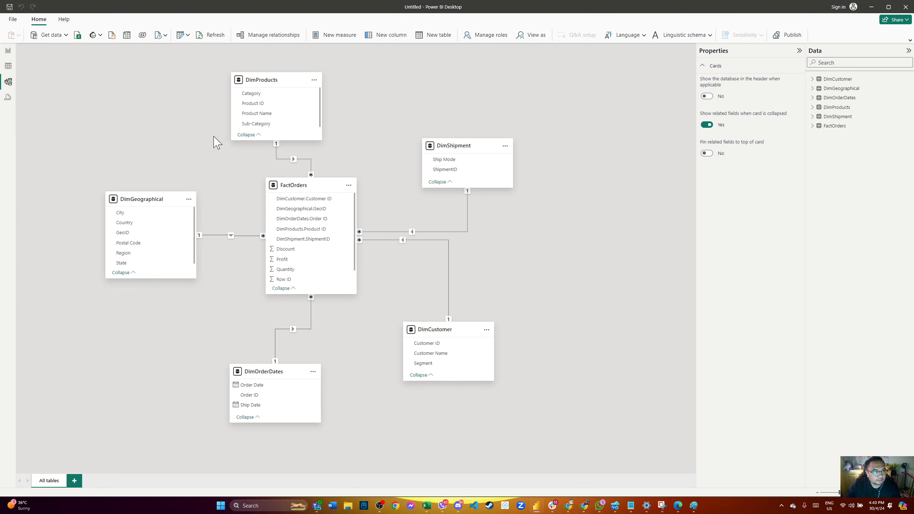
left_click(8, 51)
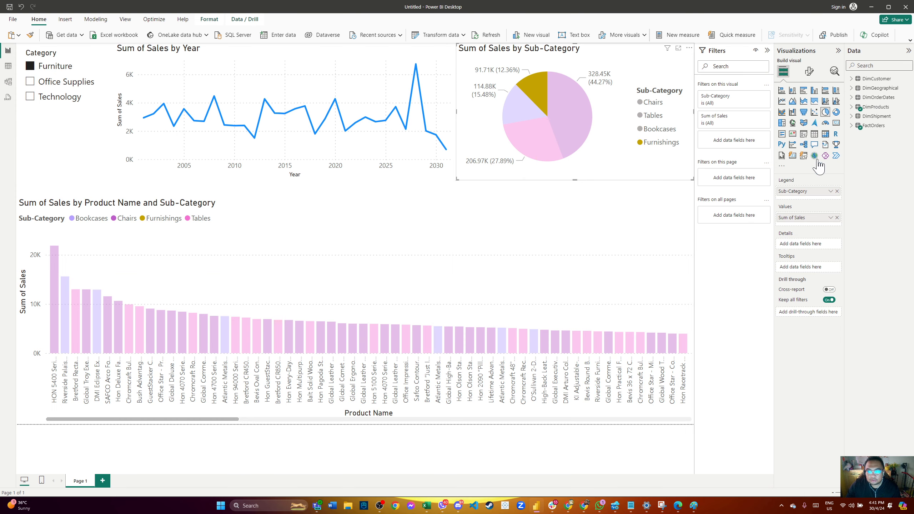
- Examine the fields of the FactOrders, DimShipment, DimOrderDates, DimGeographical and DimCustomer tables
left_click(853, 126)
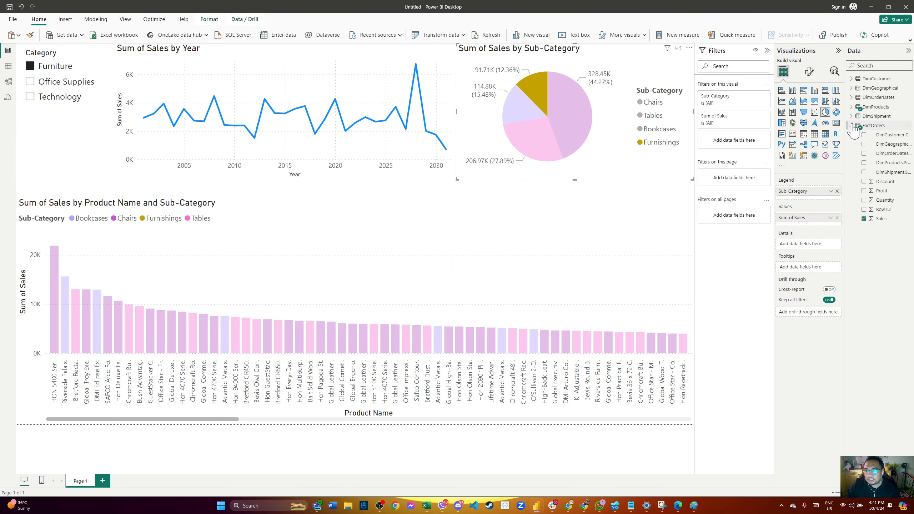
left_click(852, 116)
left_click(858, 108)
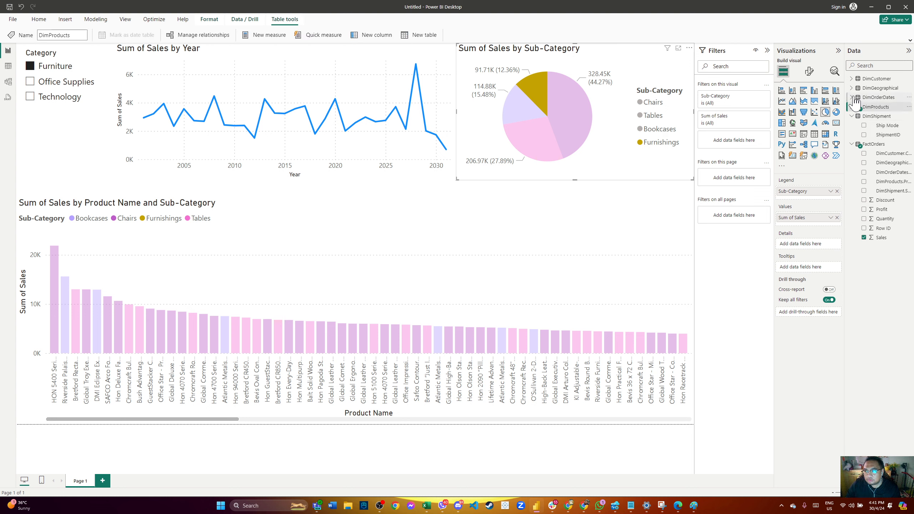
left_click(853, 97)
left_click(851, 88)
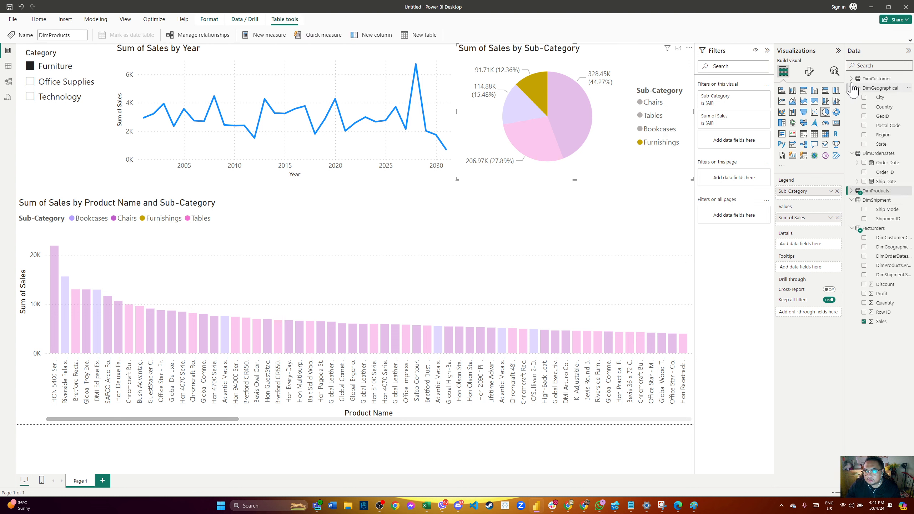
left_click(851, 78)
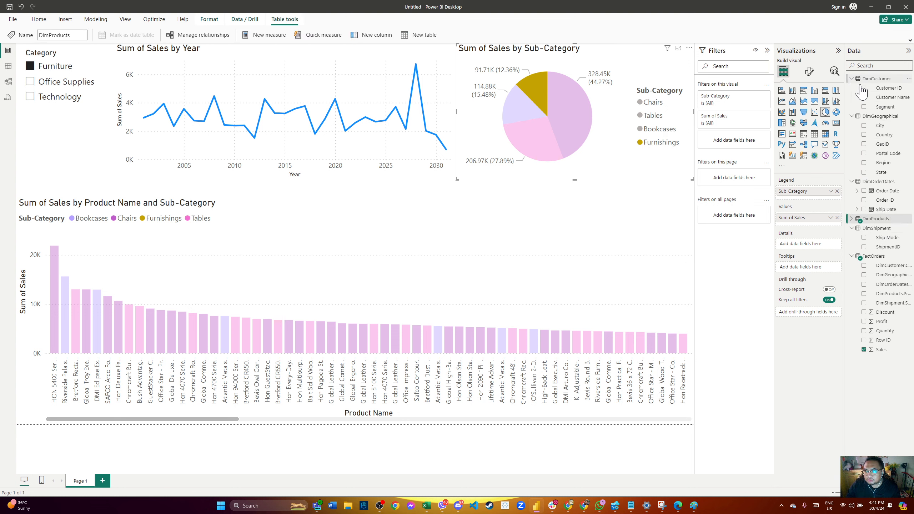
left_click(854, 230)
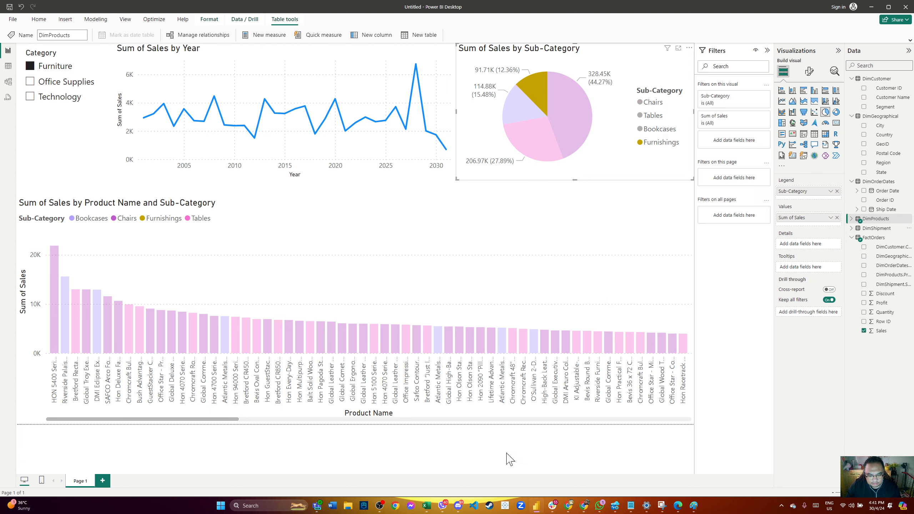